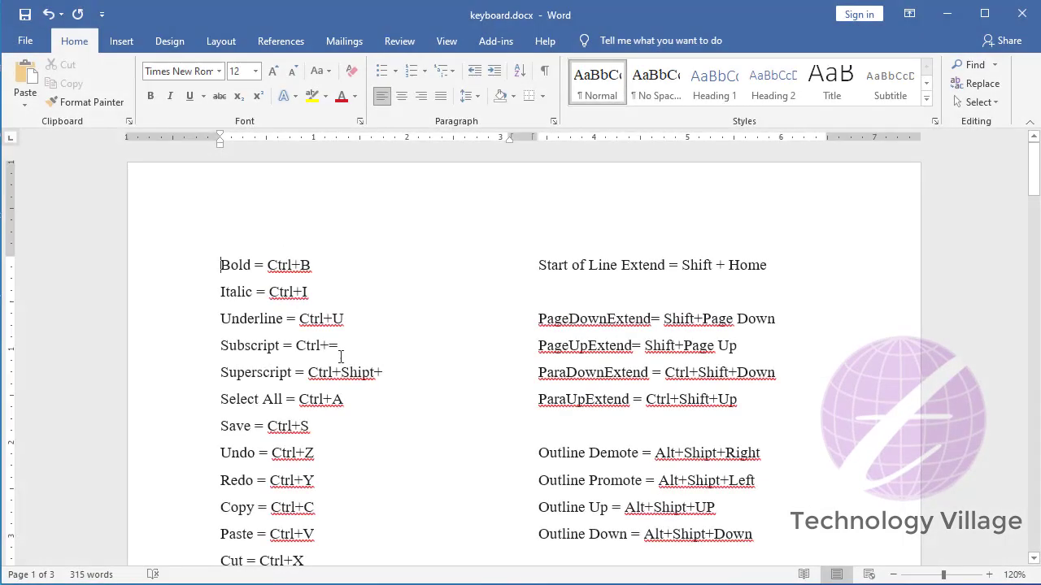
Step: Make the Bold = Ctrl+B line bold with Ctrl+B
scroll(341, 357, down, 5)
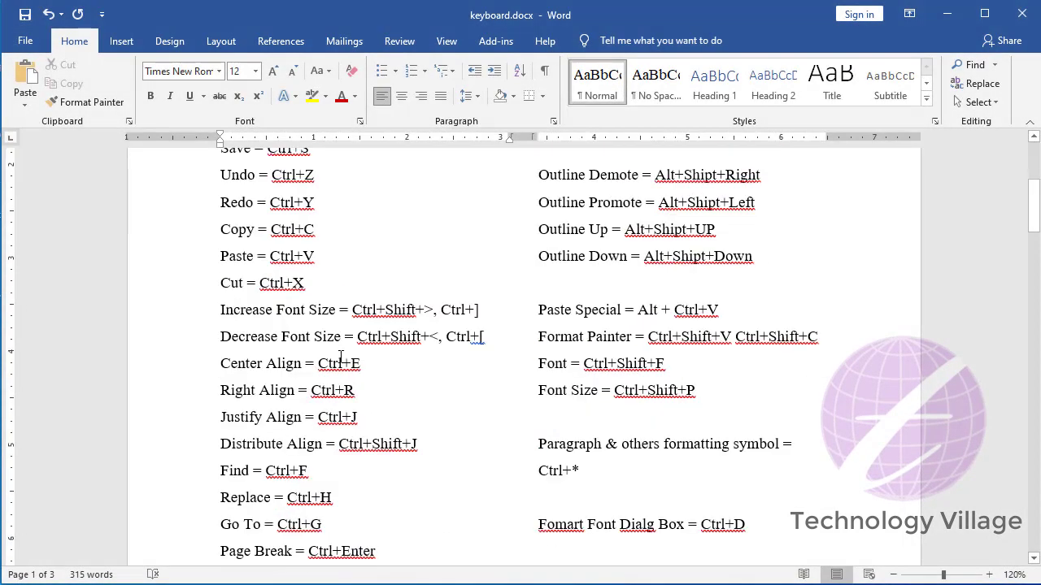
scroll(340, 356, down, 3)
scroll(341, 357, up, 3)
scroll(341, 357, up, 5)
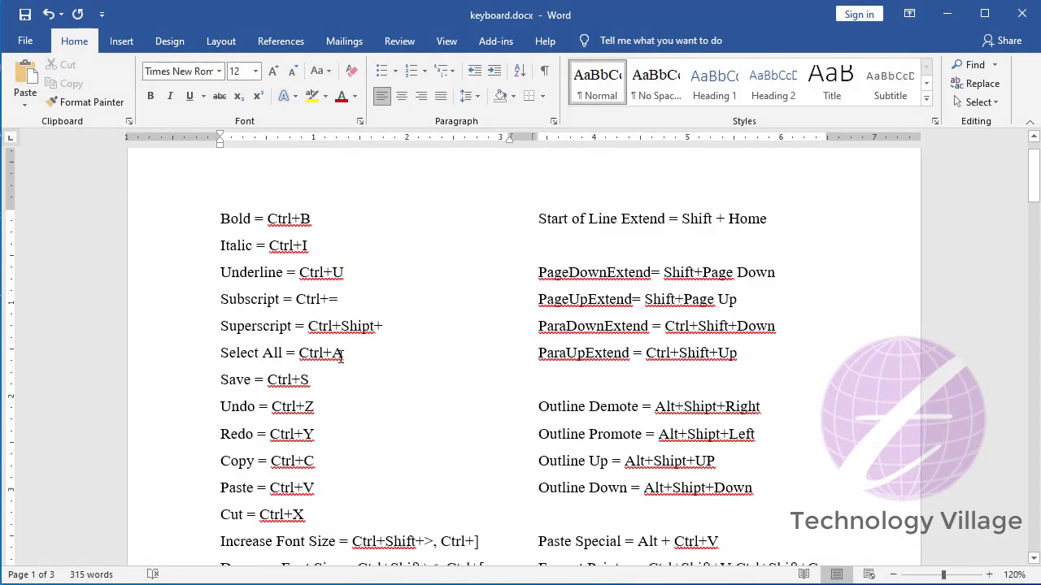
scroll(341, 357, up, 1)
scroll(341, 357, down, 1)
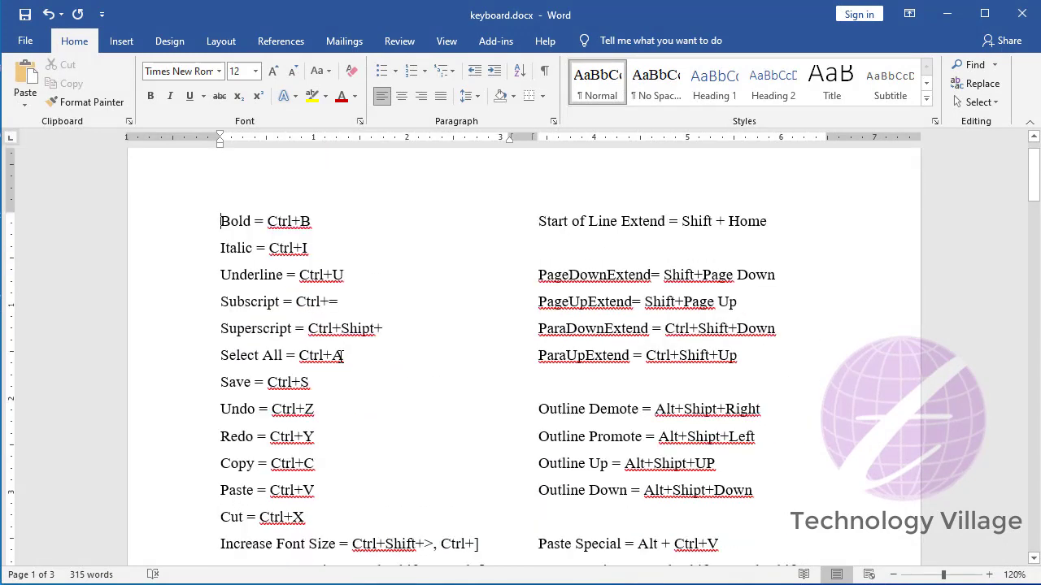
scroll(602, 395, down, 5)
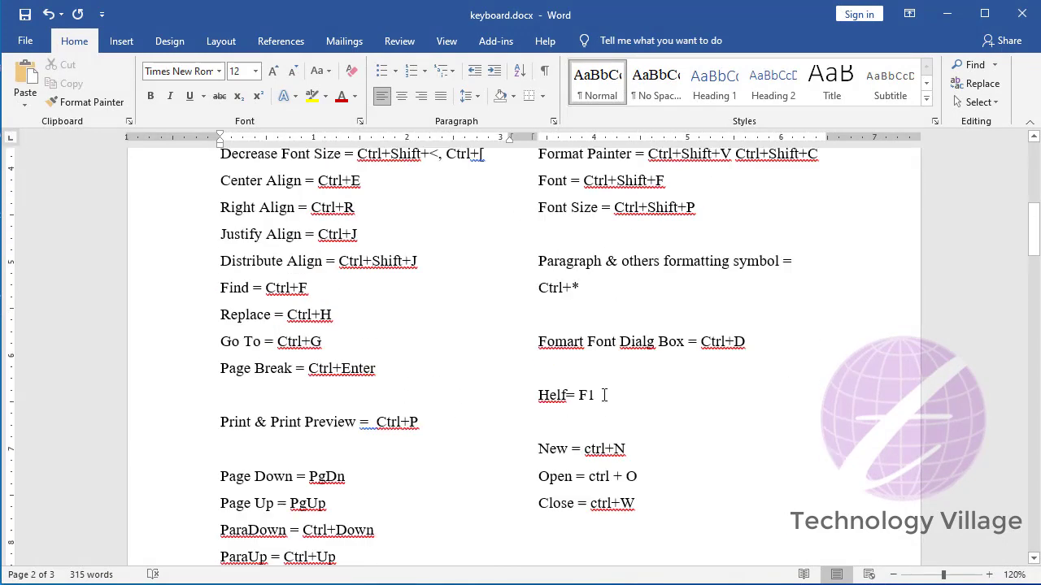
scroll(604, 395, up, 4)
scroll(604, 395, up, 2)
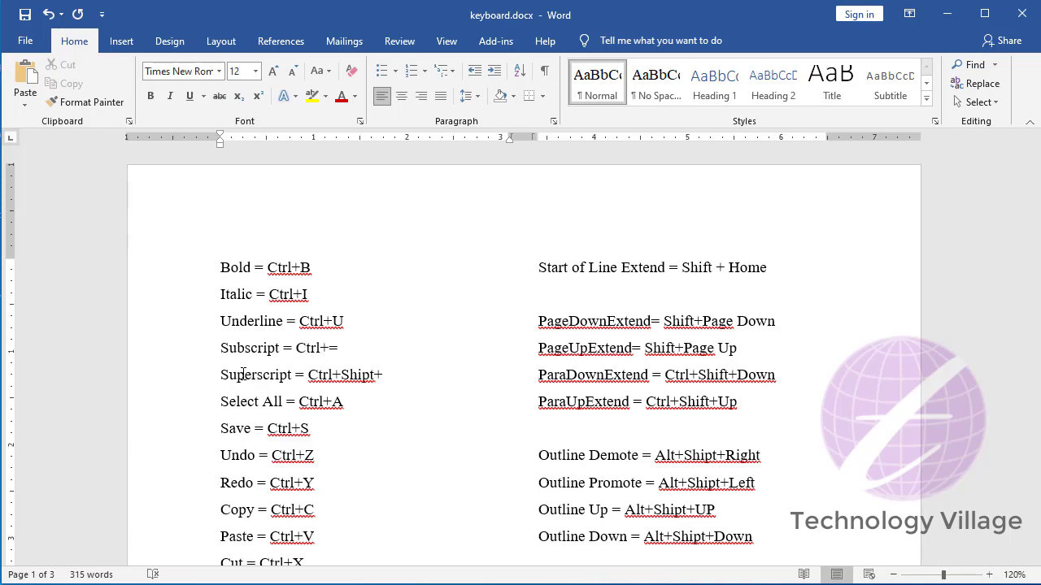
key(Home)
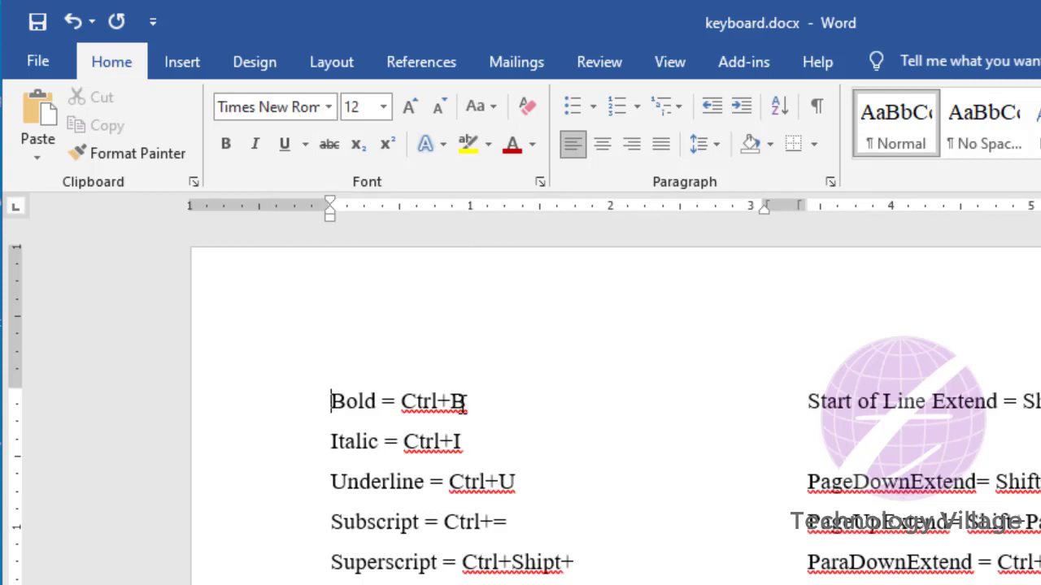
key(shift+End)
key(ctrl+b)
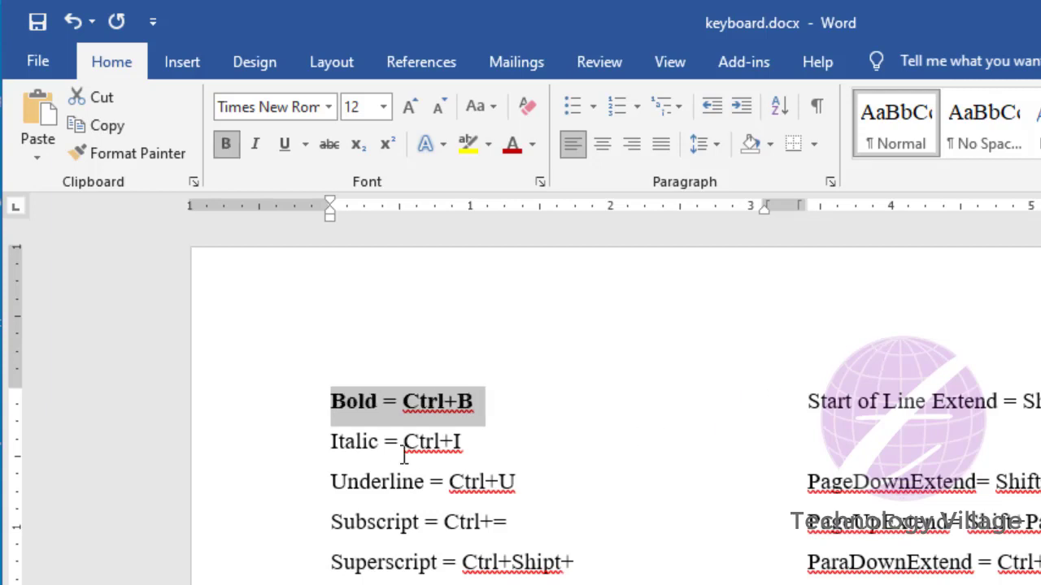
Step: Italicise the Italic = Ctrl+I line with Ctrl+I
click(330, 442)
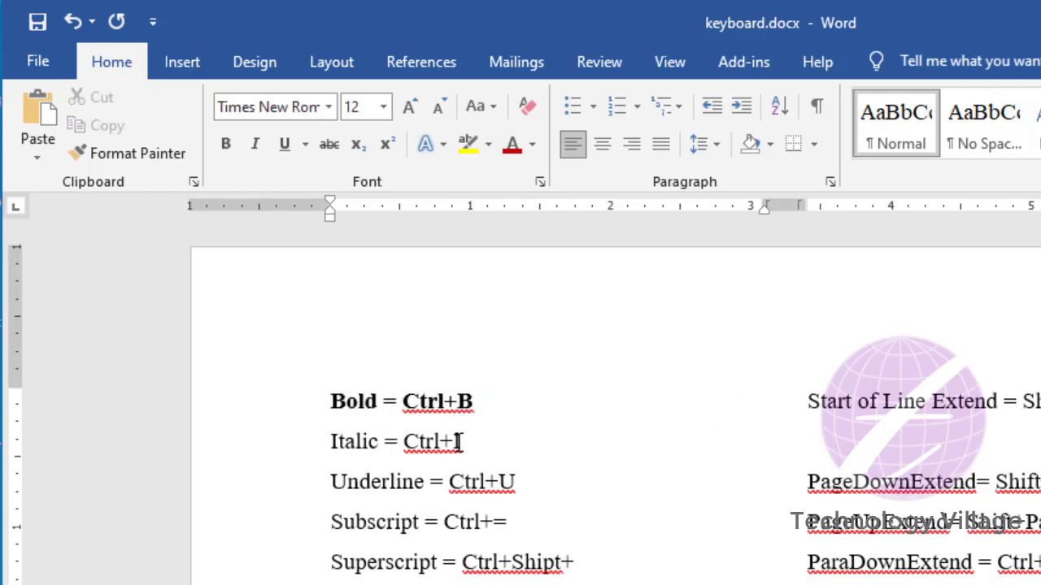
shift+click(454, 442)
key(shift+End)
key(ctrl+i)
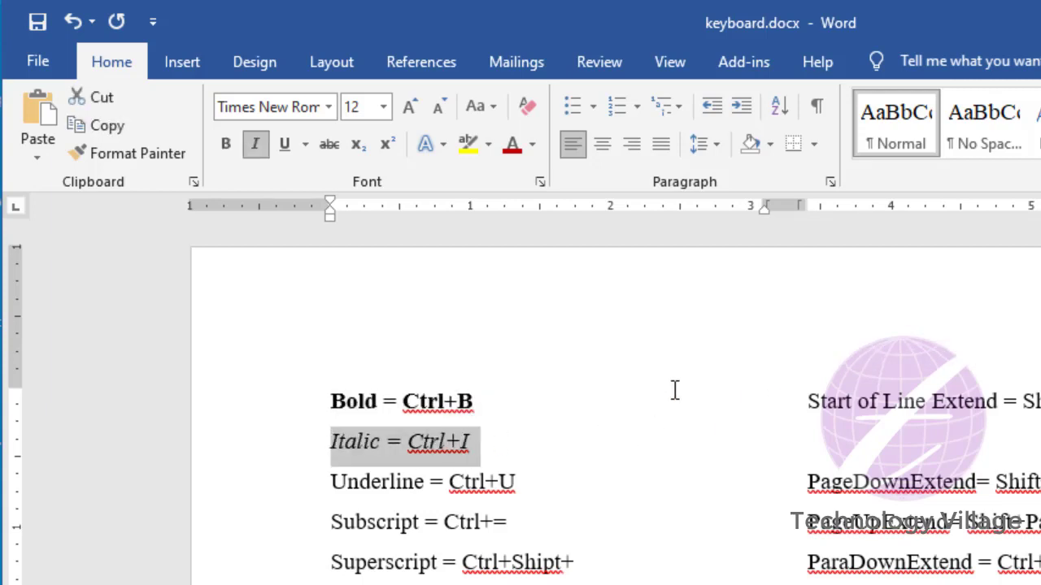
Step: Underline the Underline = Ctrl+U line with Ctrl+U
click(330, 486)
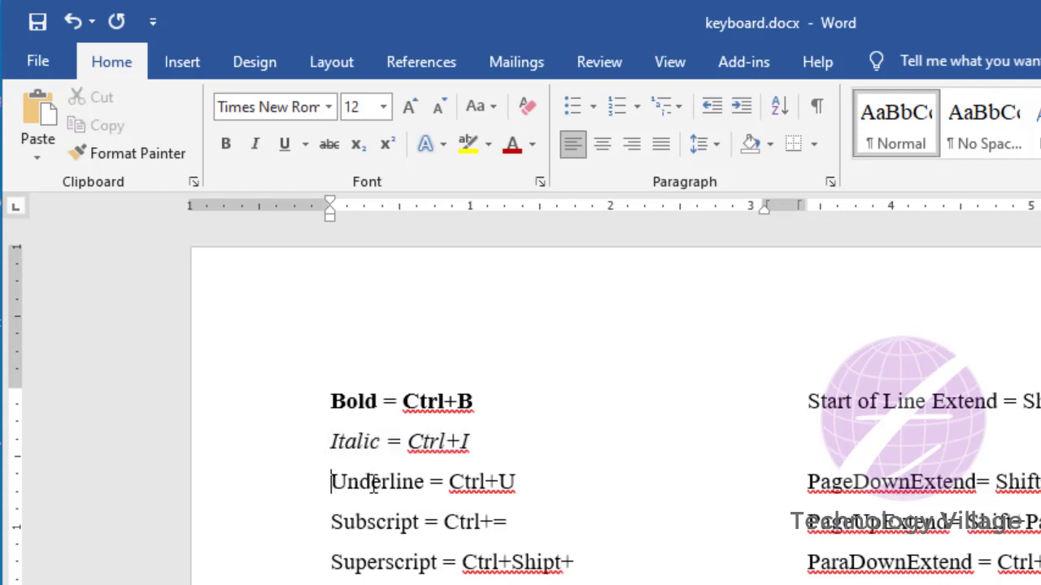
shift+click(516, 482)
key(ctrl+u)
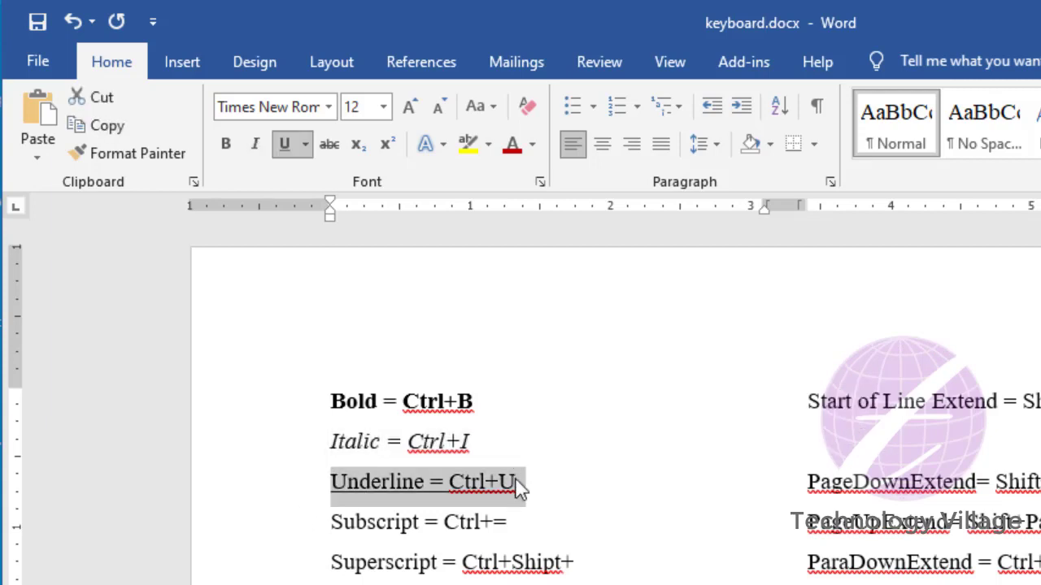
click(329, 525)
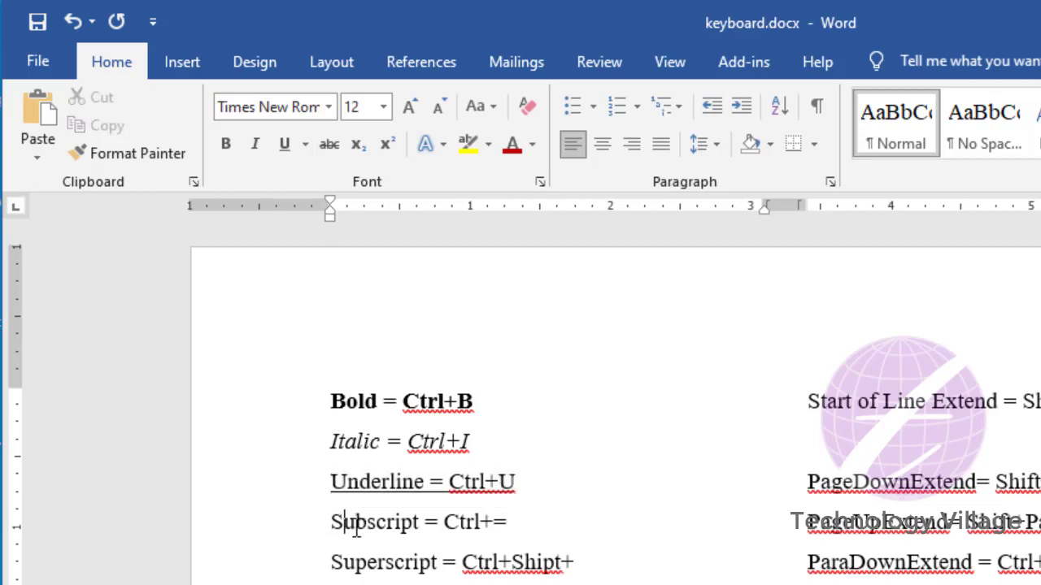
click(551, 524)
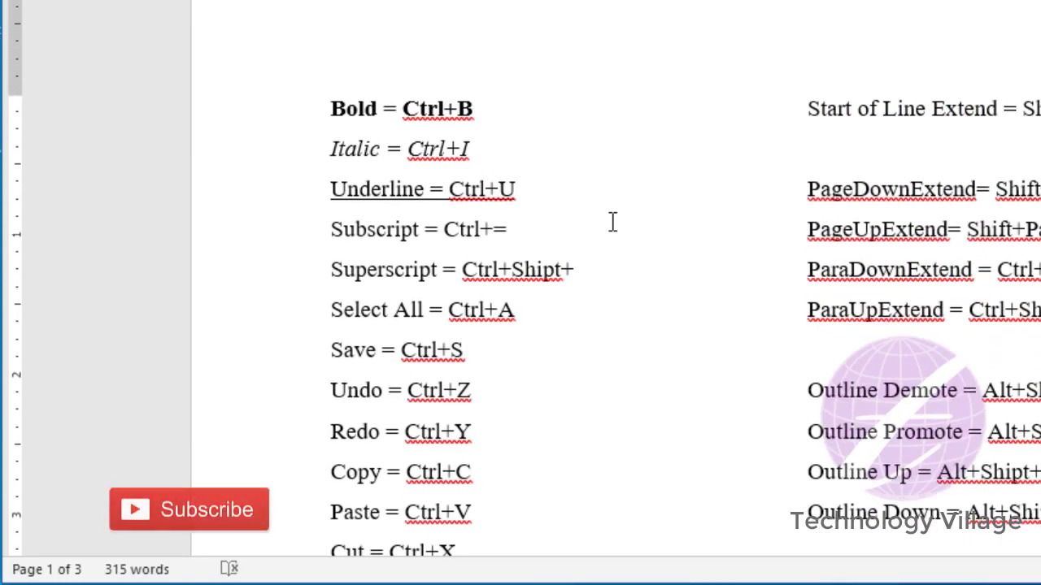
Step: Add lines 'H2O' and 'A2+b2' below the Superscript line
key(Down)
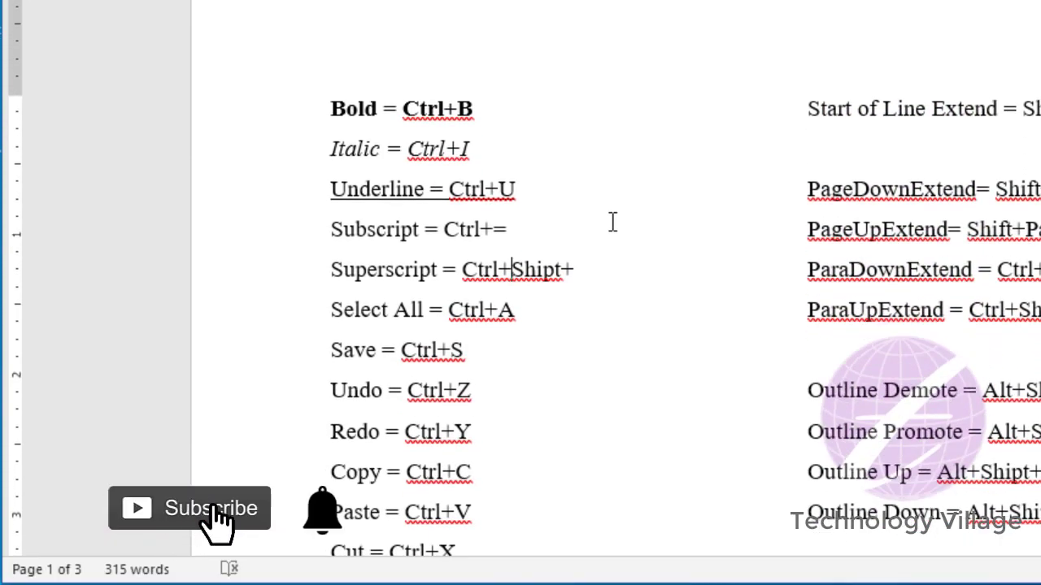
key(End)
key(Return)
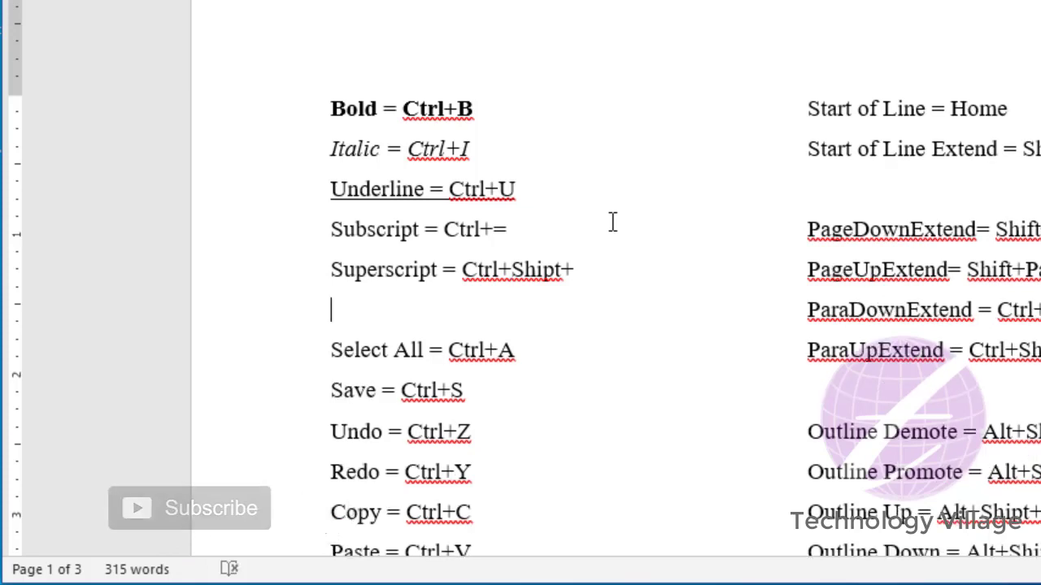
key(Delete)
key(ctrl+z)
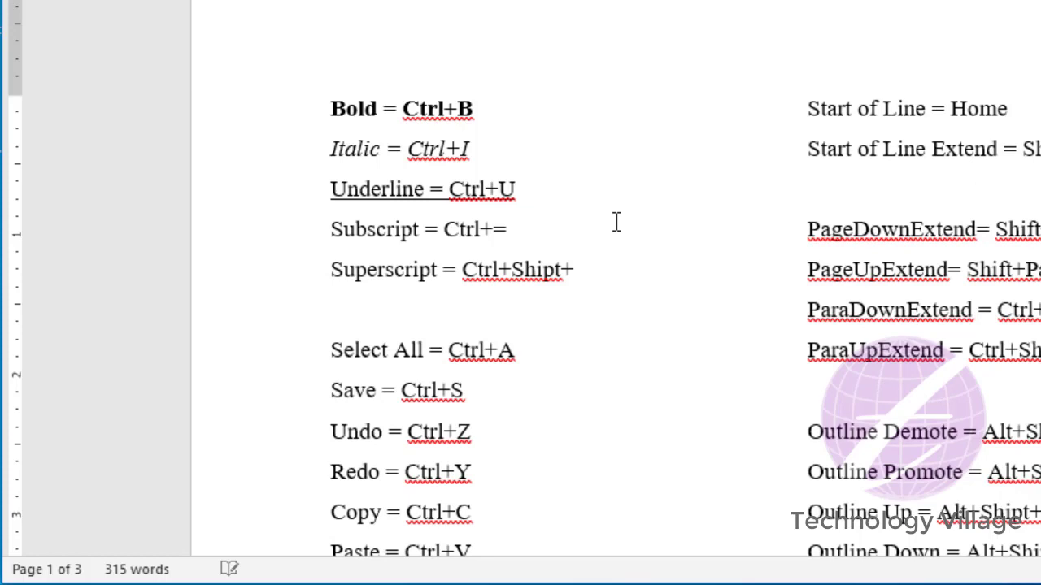
text(H2O)
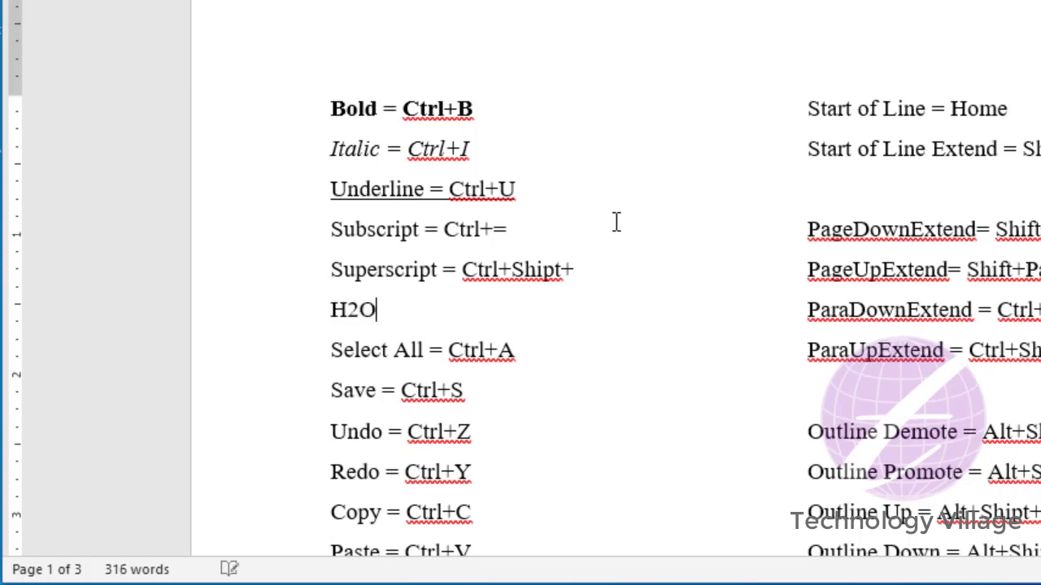
key(Return)
text(a)
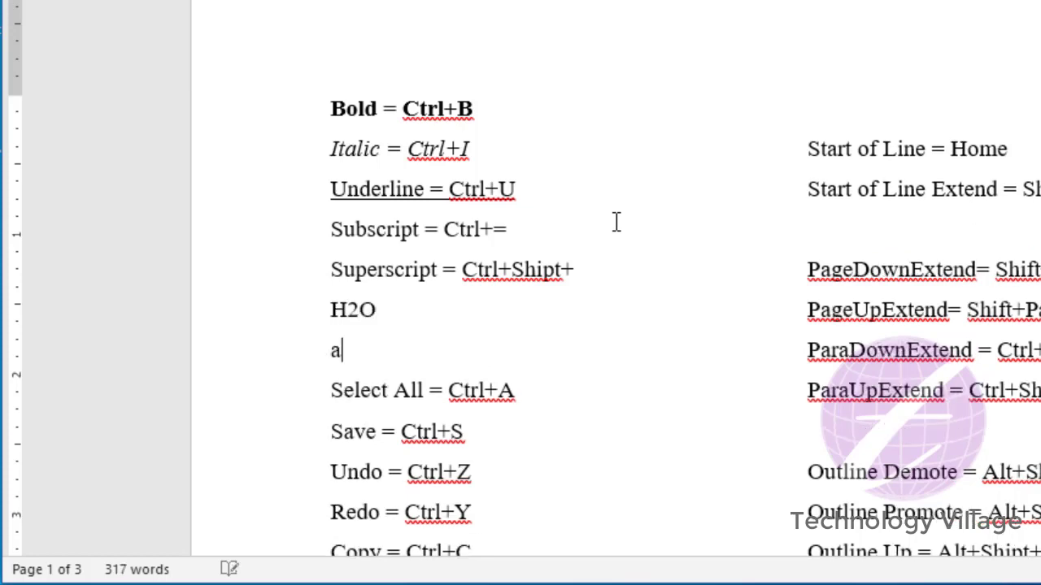
key(BackSpace)
text(A2+b)
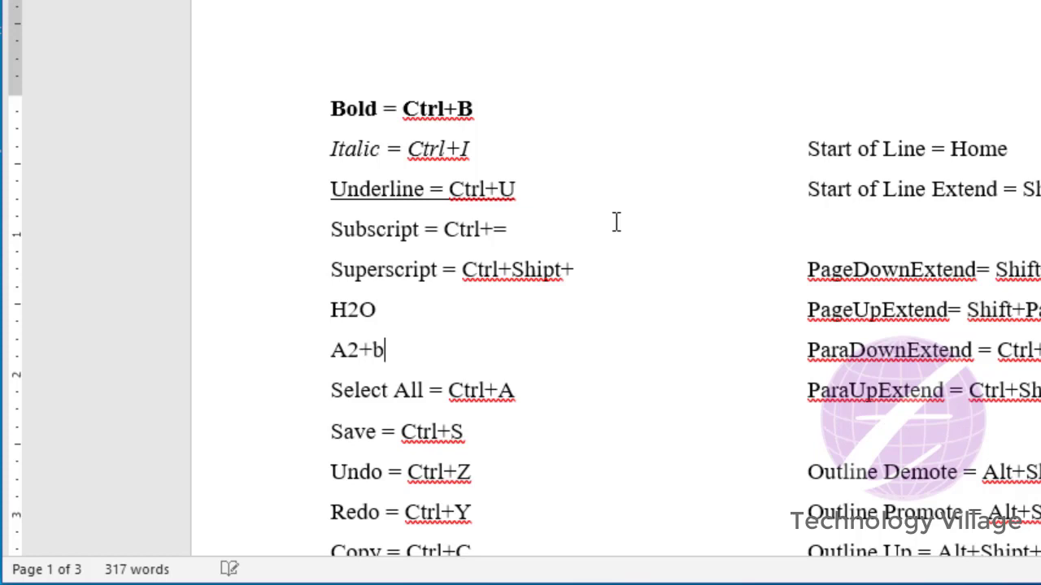
text(2)
Step: Subscript the 2 in H2O and superscript the first 2 in A2+b2
key(Left)
key(shift+Left)
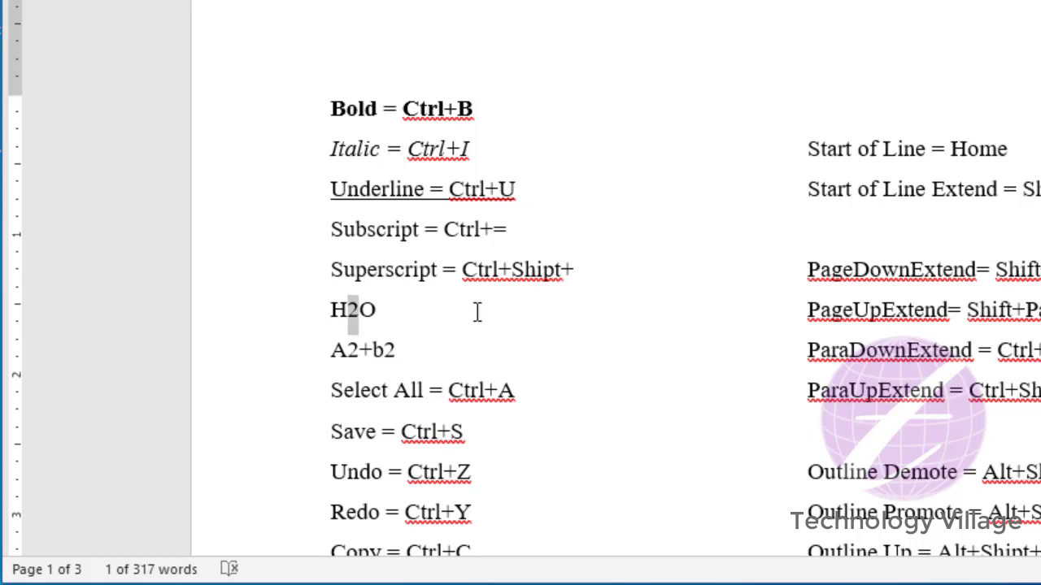
key(ctrl+equal)
click(355, 350)
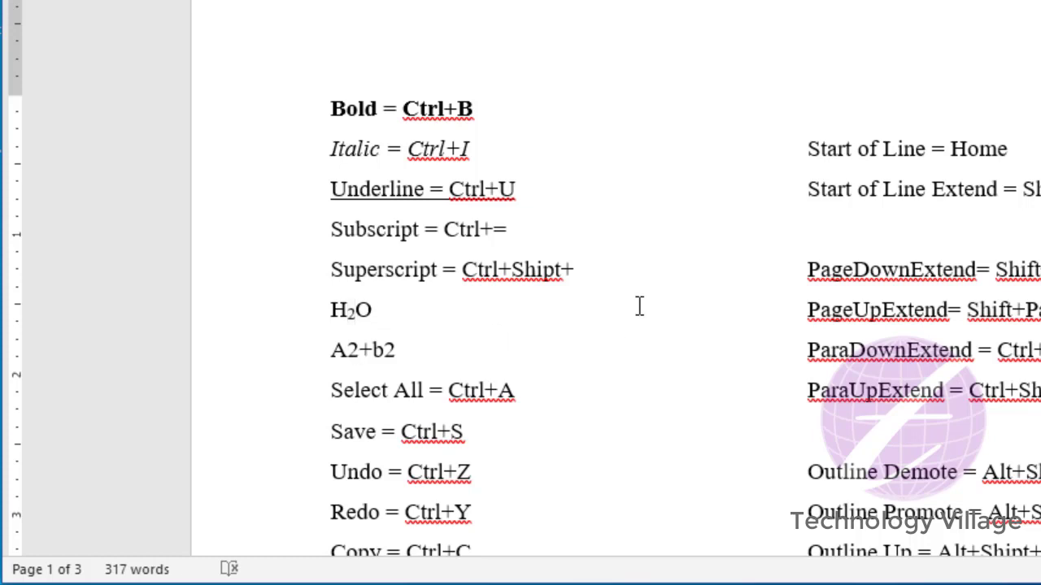
key(shift+Left)
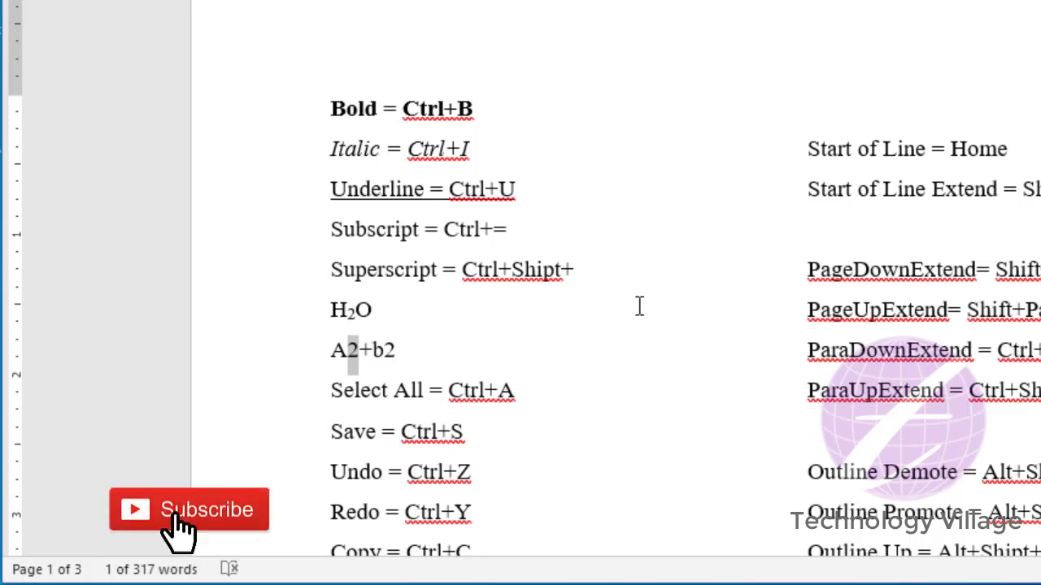
key(ctrl+shift+plus)
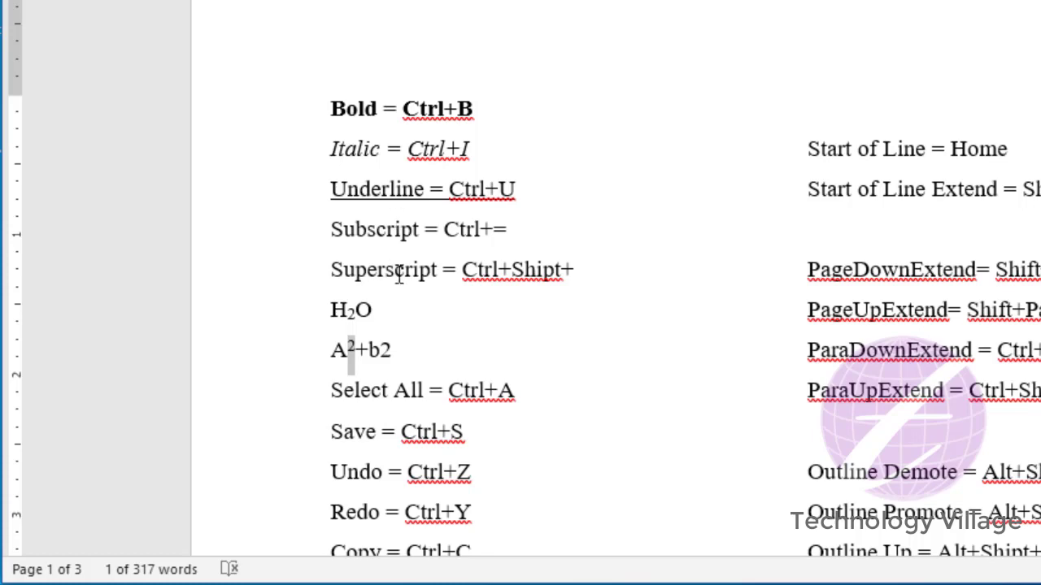
drag(399, 232, 460, 269)
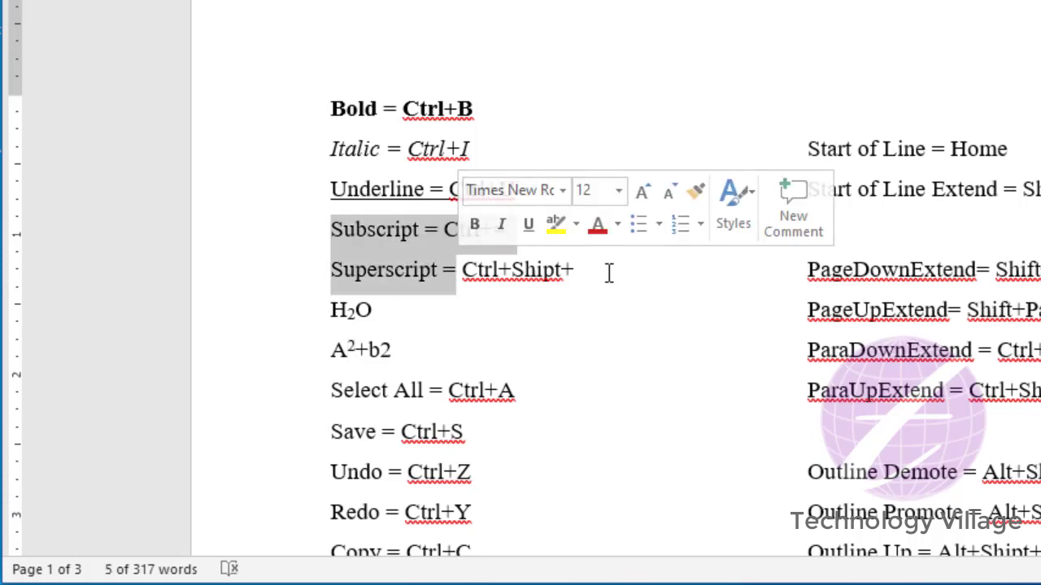
scroll(531, 300, down, 3)
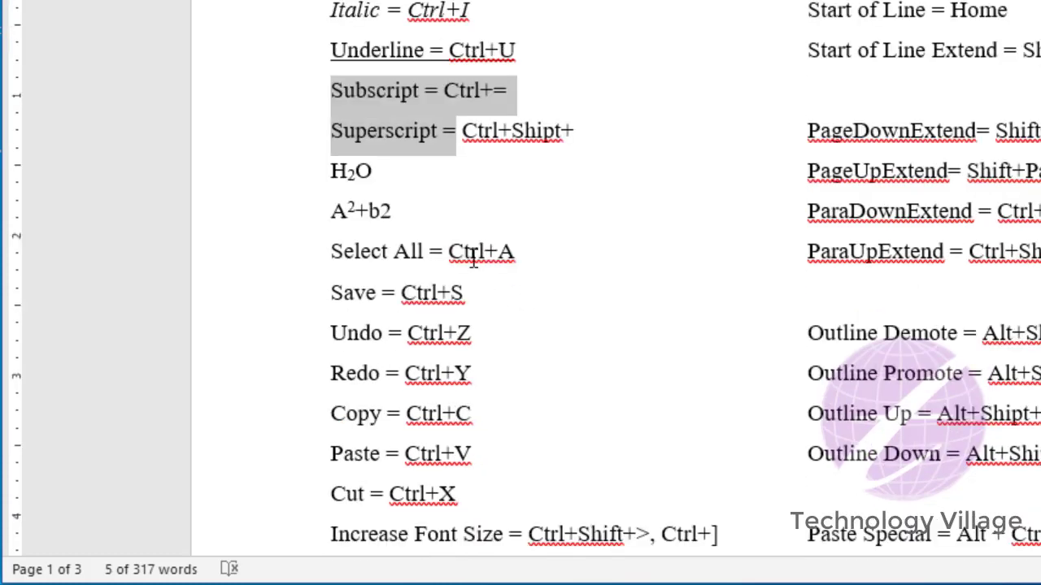
click(535, 252)
key(ctrl+a)
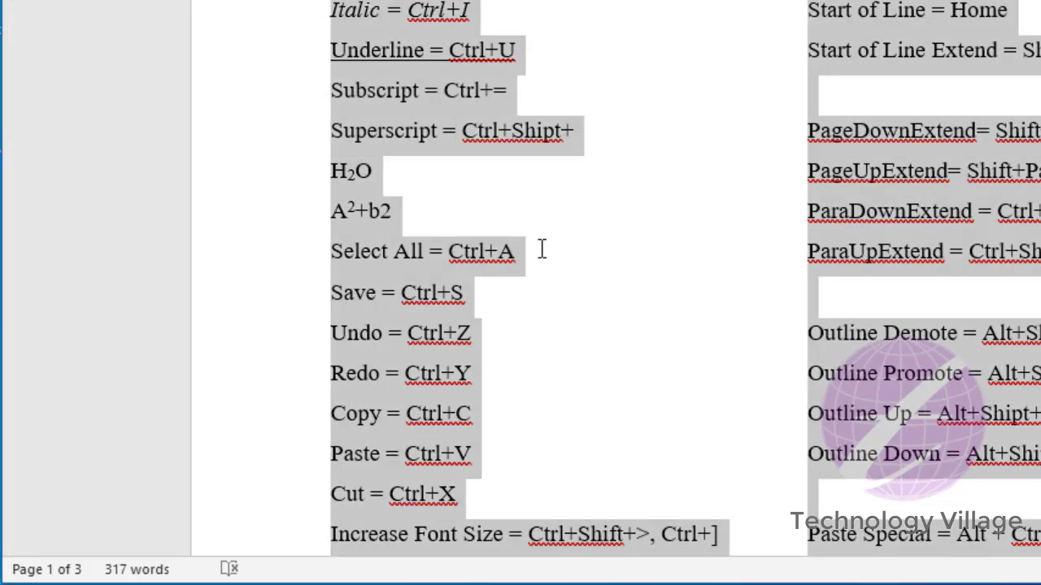
click(454, 255)
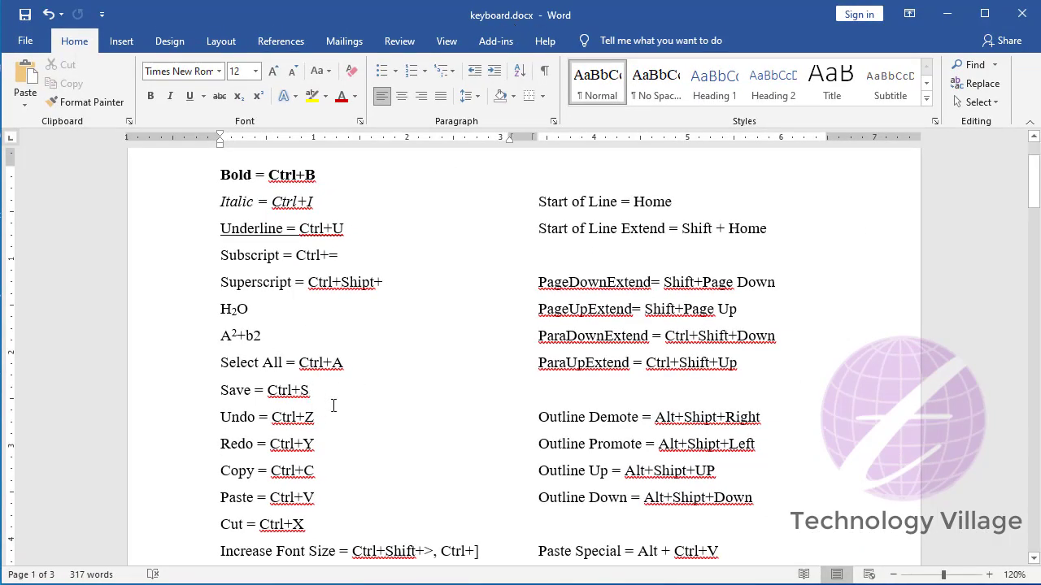
mouse_move(521, 325)
key(ctrl+n)
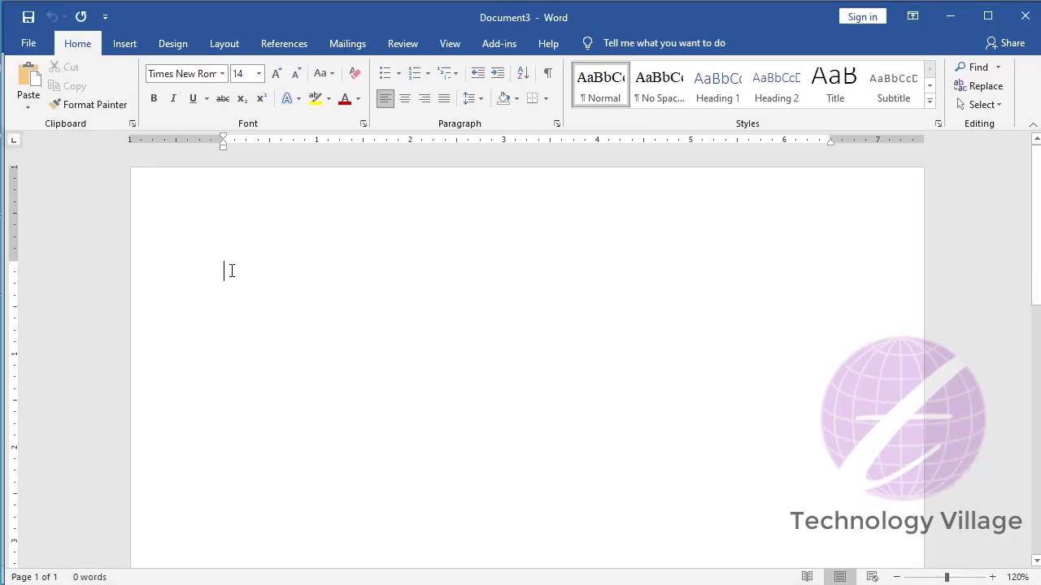
key(ctrl+s)
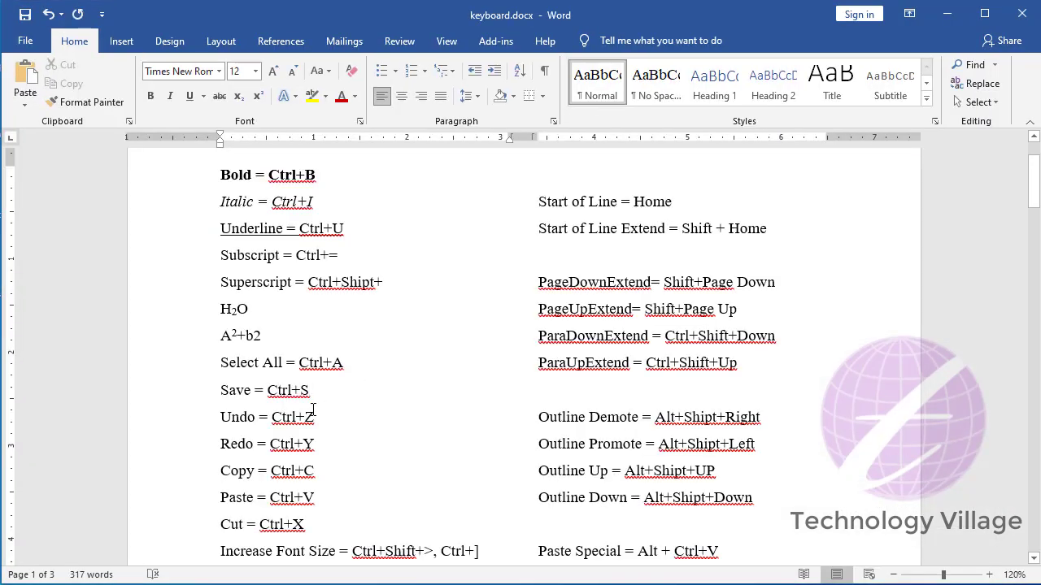
click(317, 412)
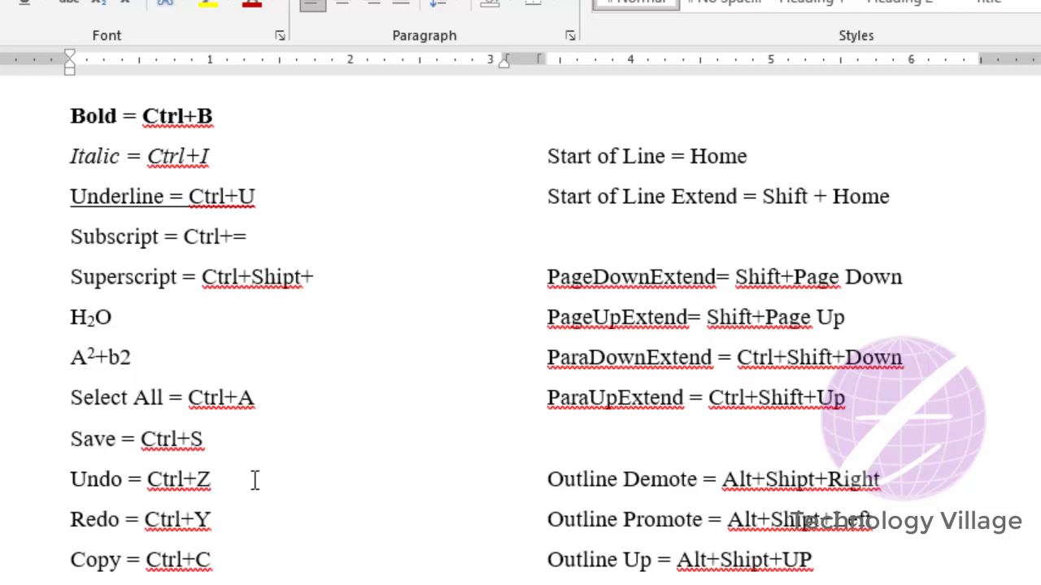
key(ctrl+z)
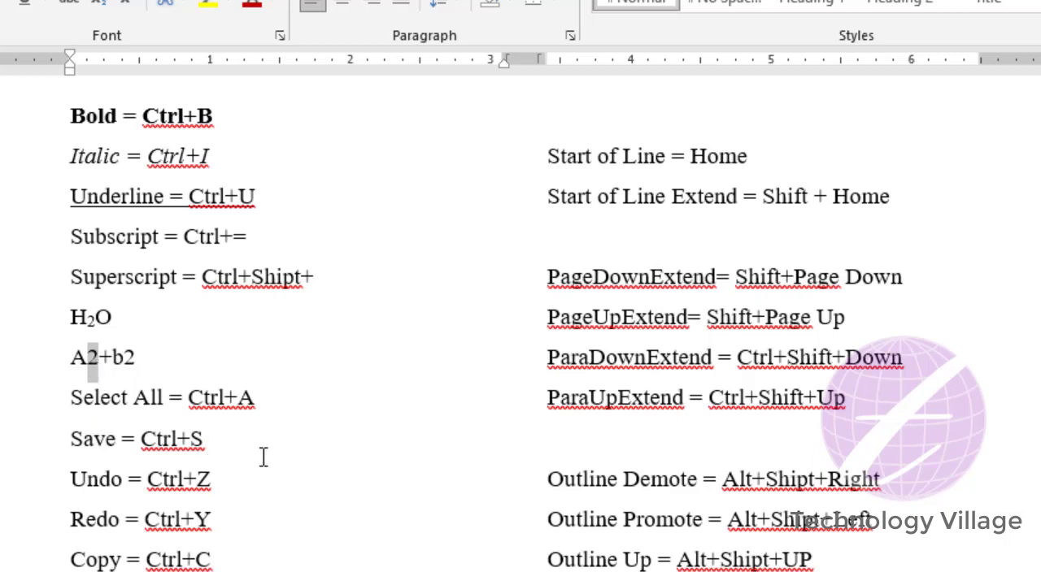
key(ctrl+y)
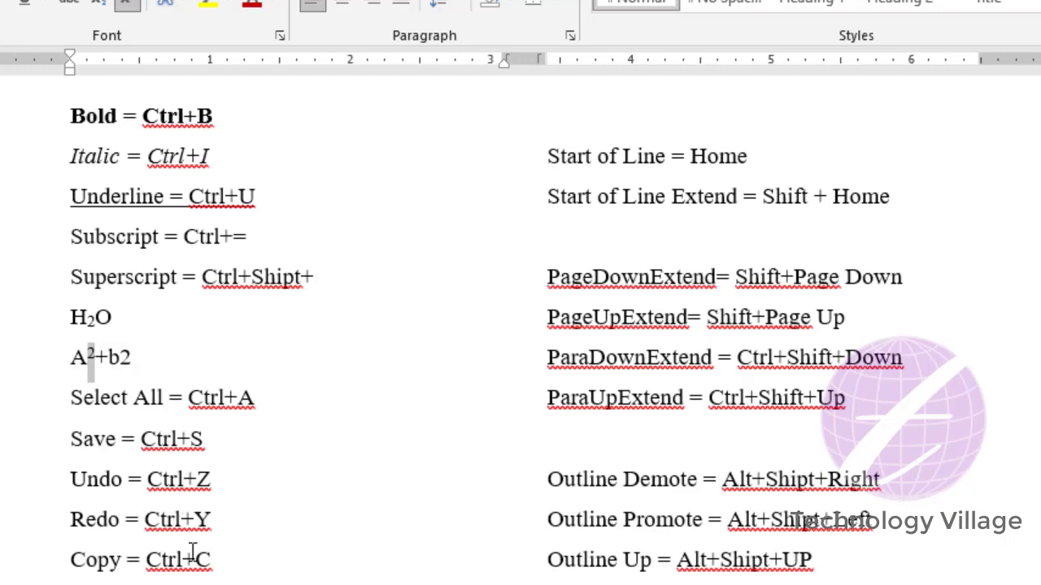
drag(211, 561, 126, 561)
scroll(249, 538, down, 2)
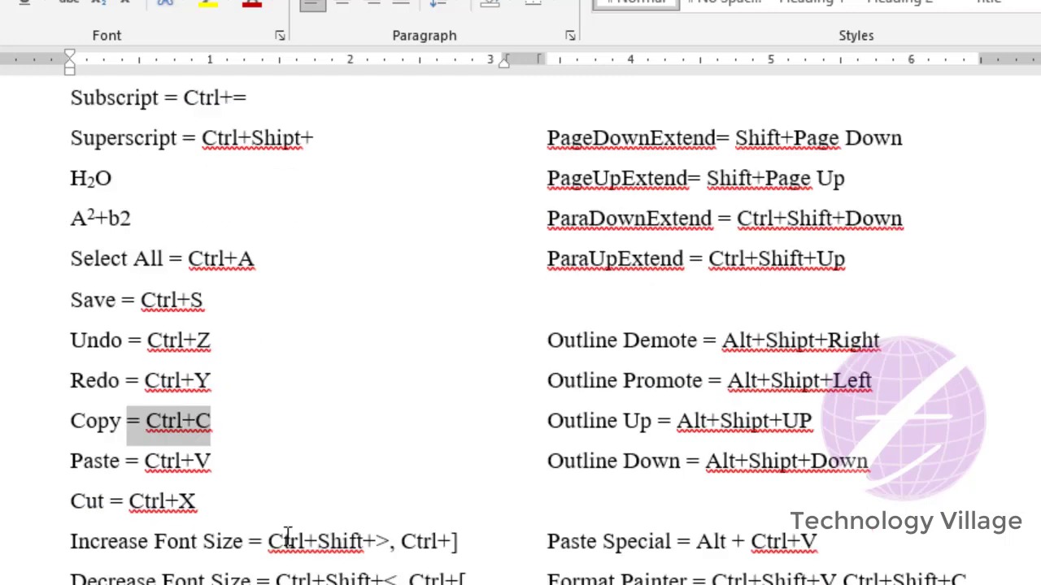
click(73, 395)
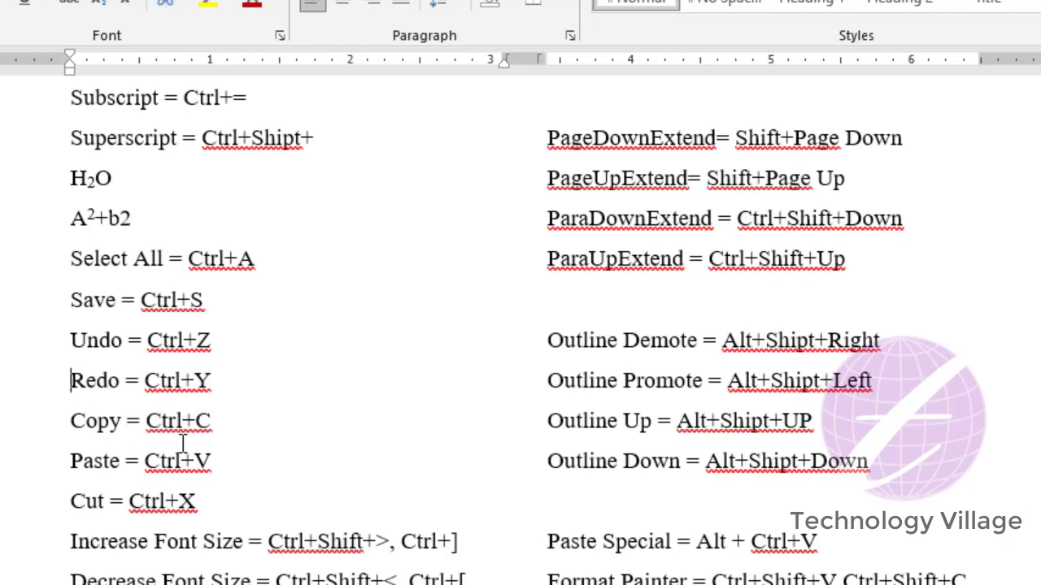
drag(220, 431, 77, 425)
key(ctrl+c)
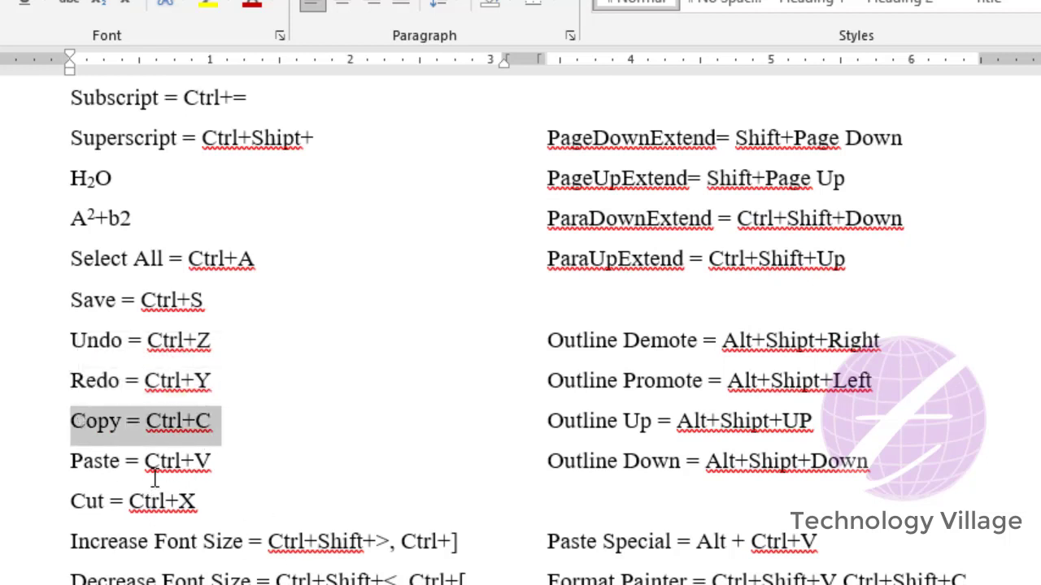
click(135, 461)
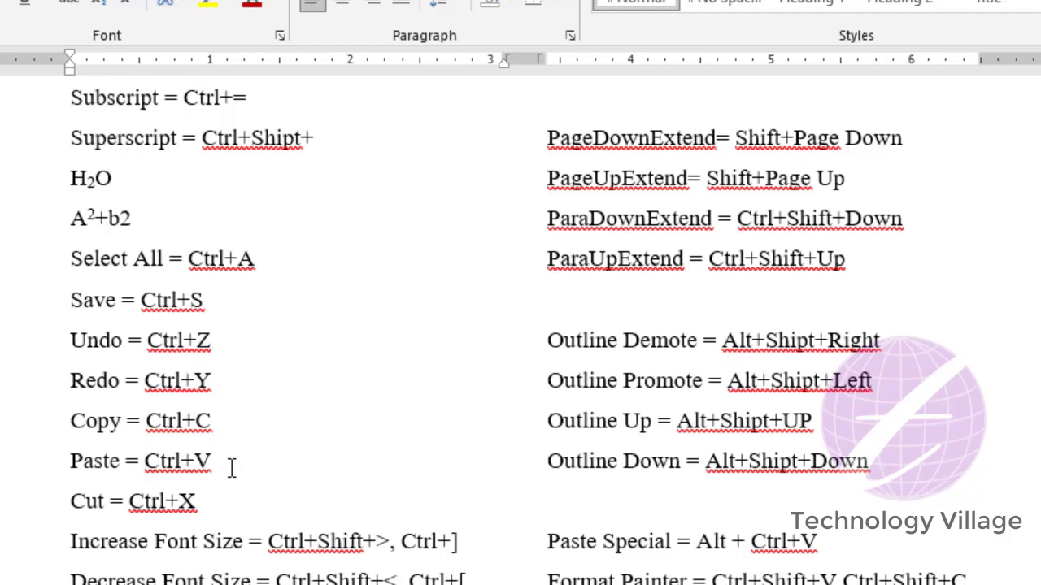
click(300, 431)
key(Down)
key(Return)
key(ctrl+v)
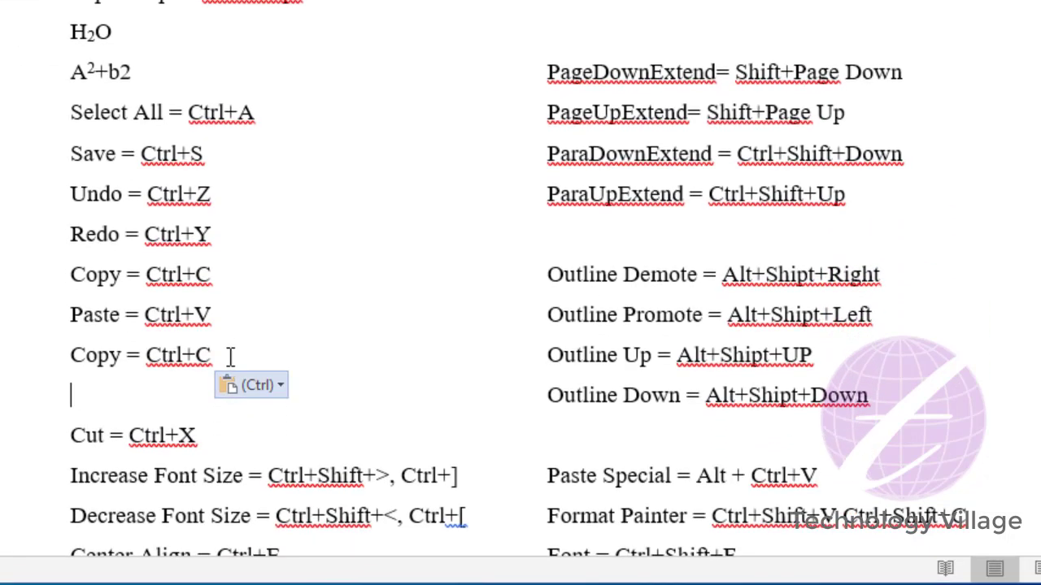
key(ctrl)
key(Escape)
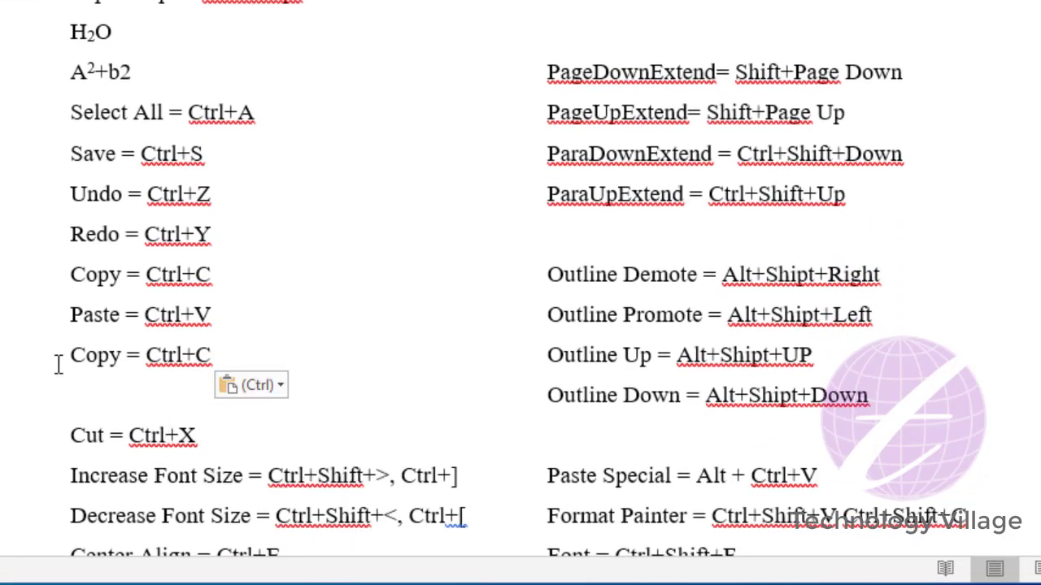
click(72, 355)
triple_click(223, 358)
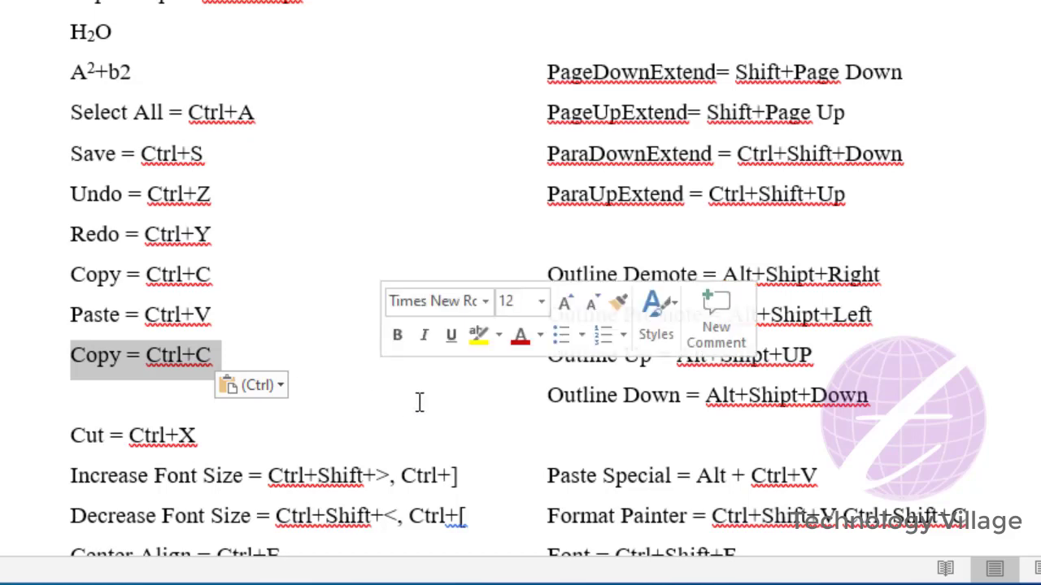
key(ctrl+x)
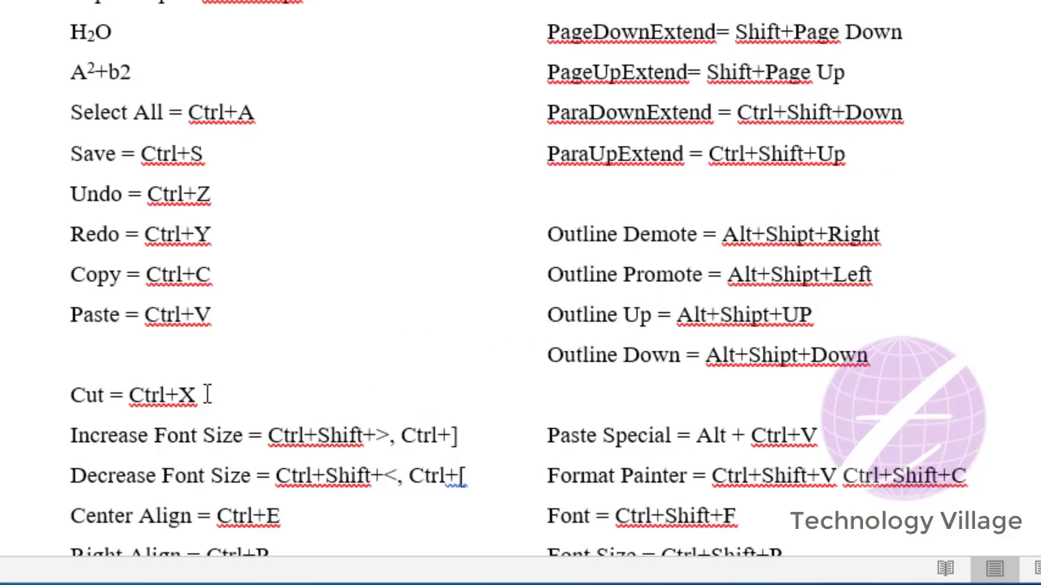
key(BackSpace)
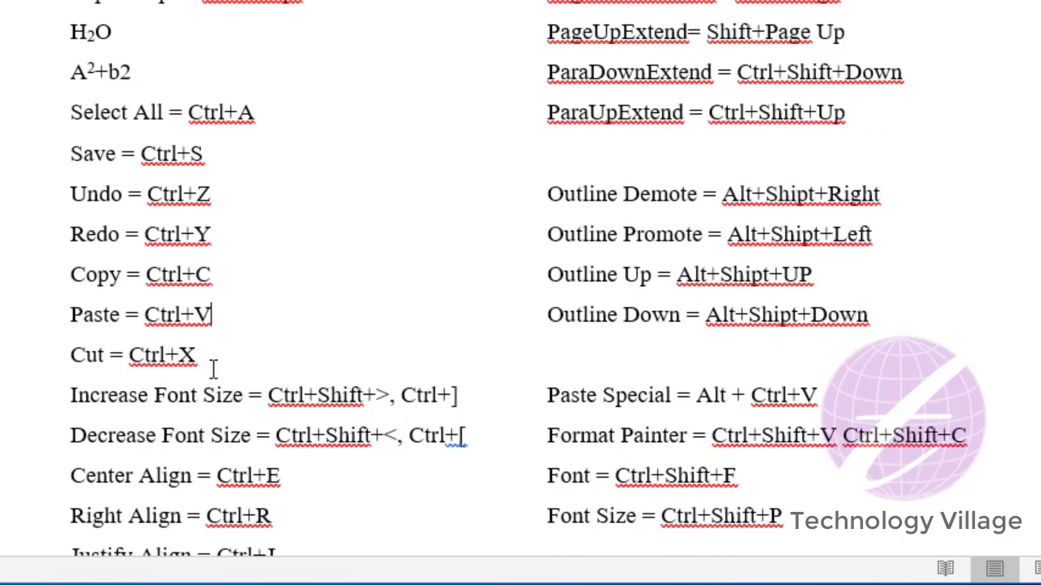
scroll(213, 370, down, 1)
click(252, 287)
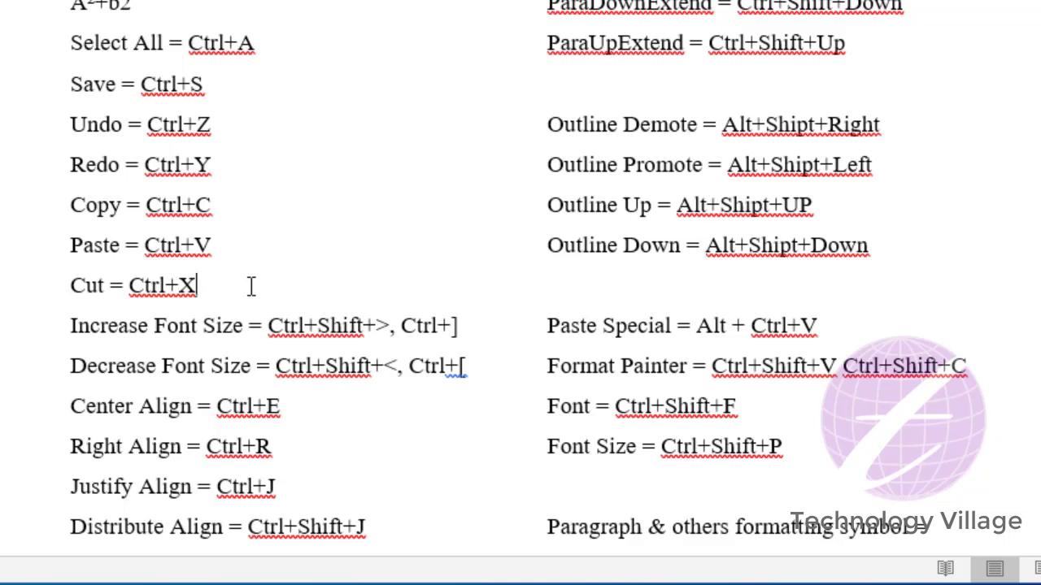
click(71, 326)
shift+click(509, 342)
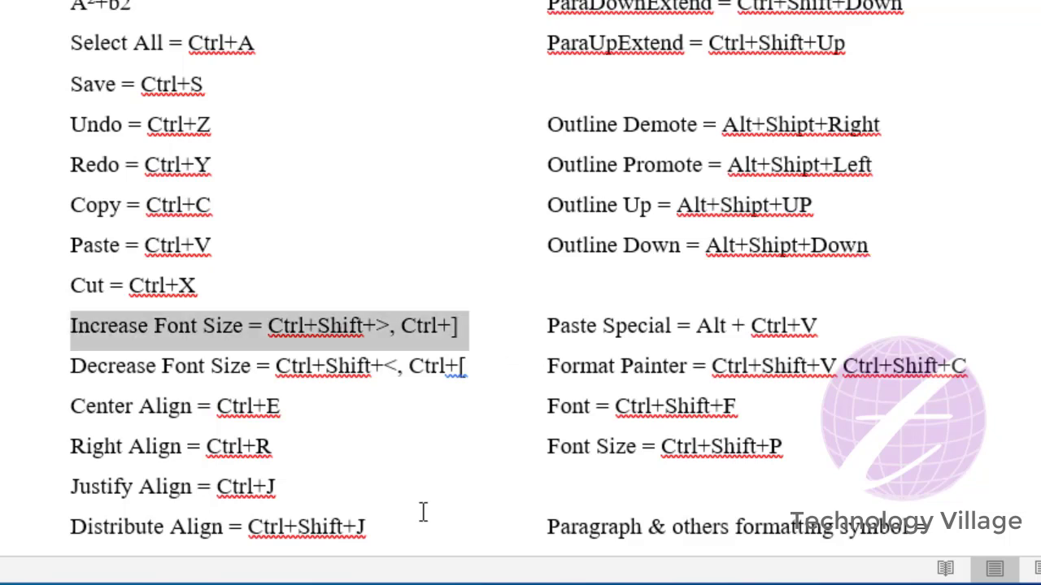
key(ctrl+shift+period)
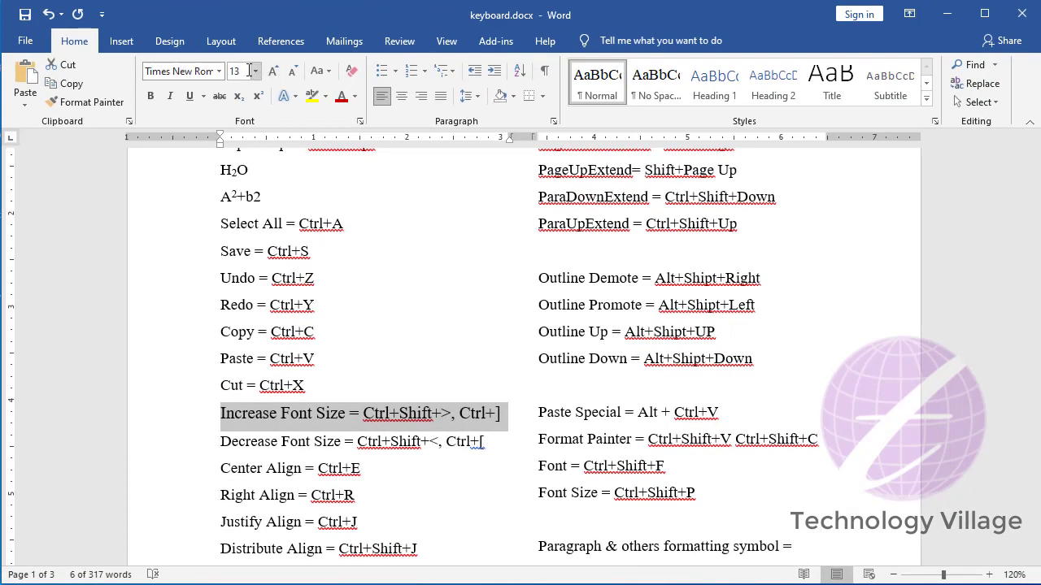
key(ctrl+shift+period)
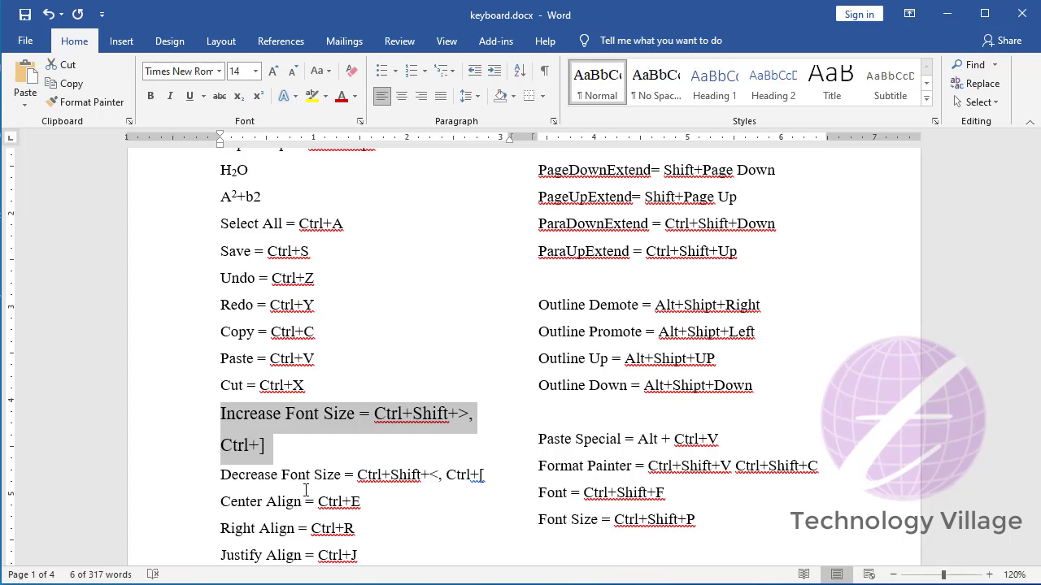
key(ctrl+bracketleft)
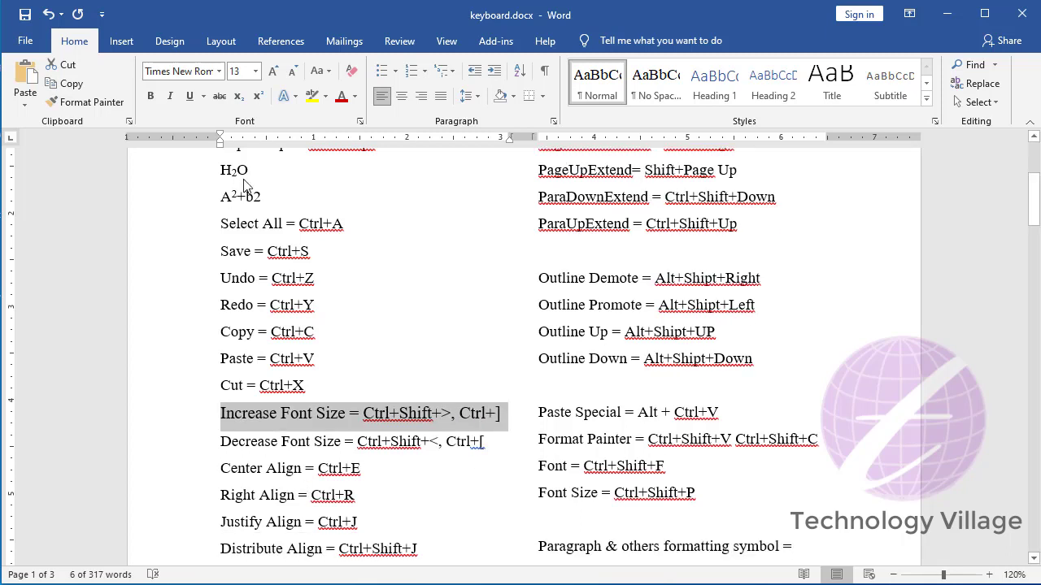
key(ctrl+bracketleft)
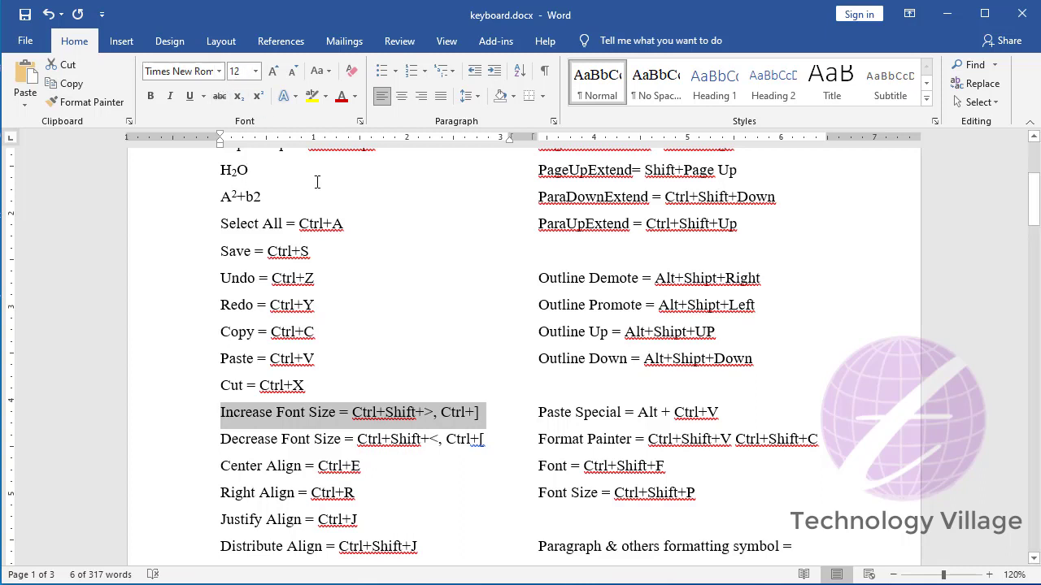
click(388, 421)
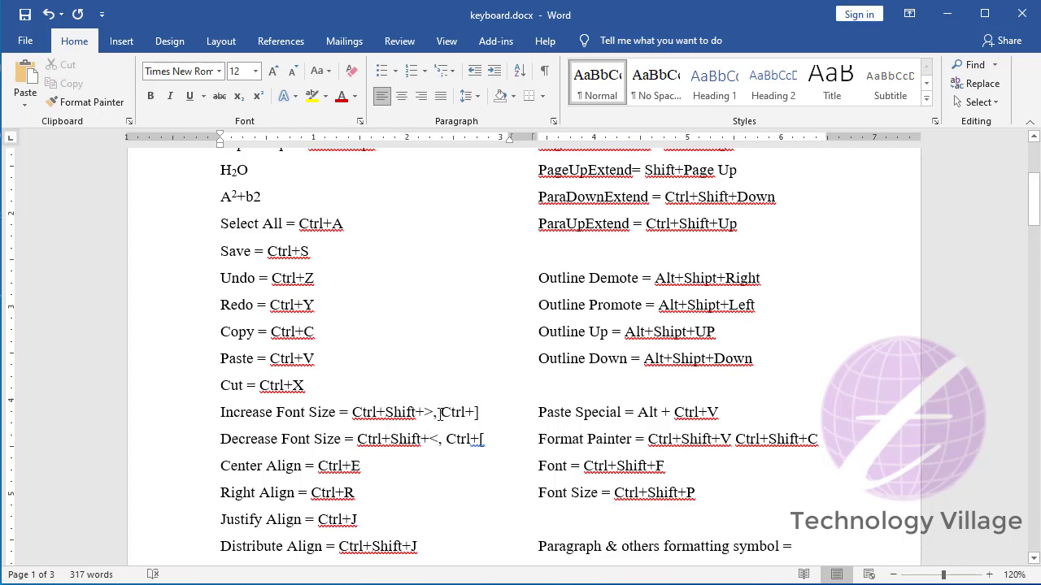
mouse_move(439, 415)
mouse_down()
mouse_move(416, 413)
mouse_move(485, 439)
mouse_up()
click(279, 439)
click(381, 441)
shift+click(483, 439)
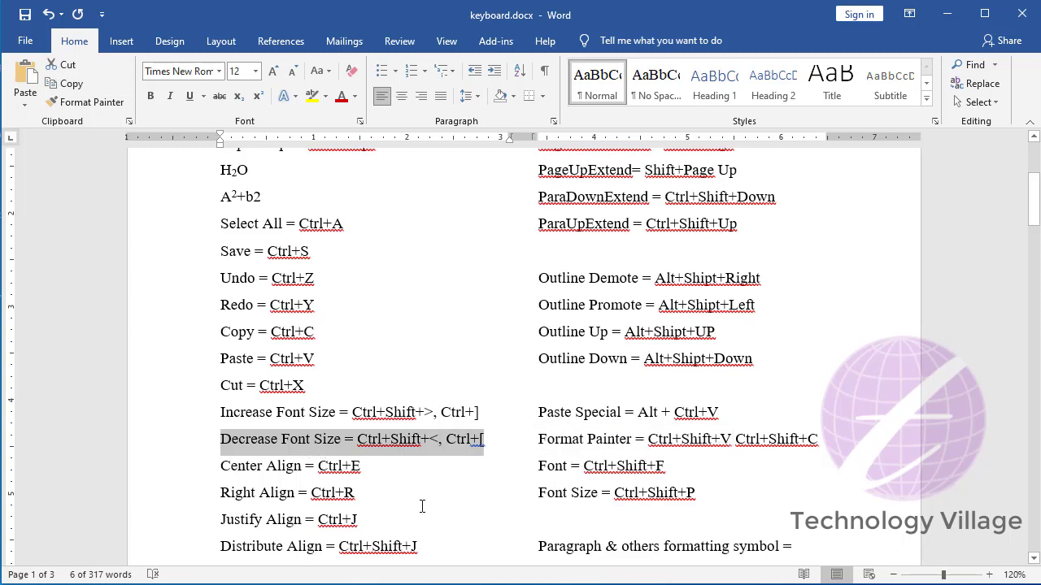
key(ctrl+shift+period)
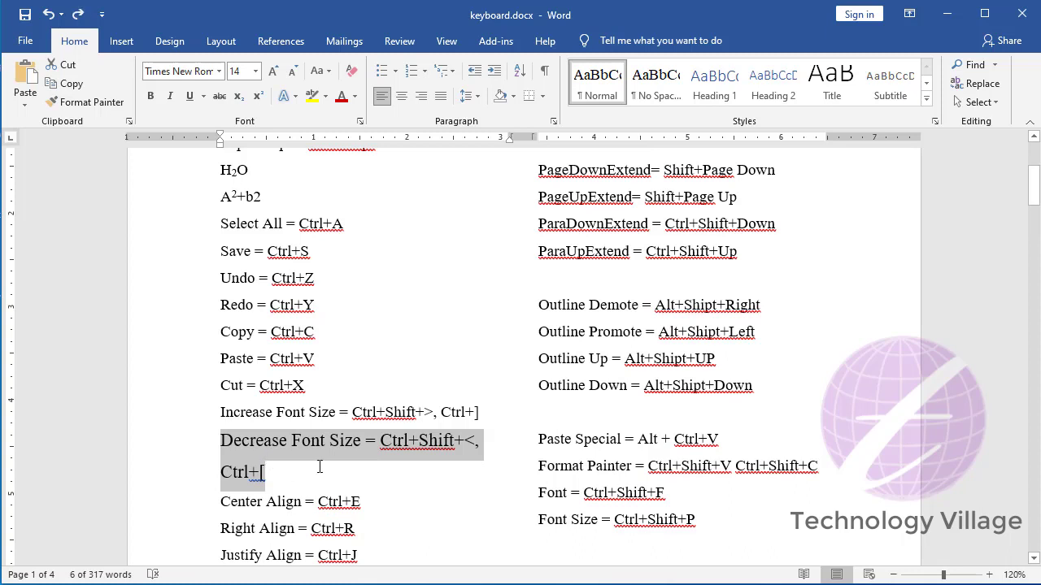
key(ctrl+shift+comma)
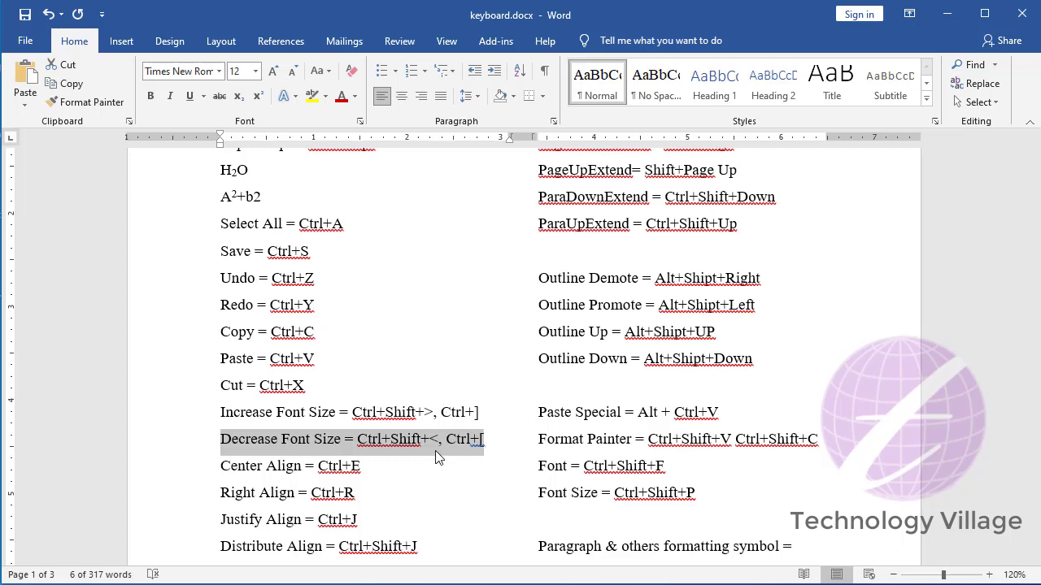
scroll(439, 455, down, 2)
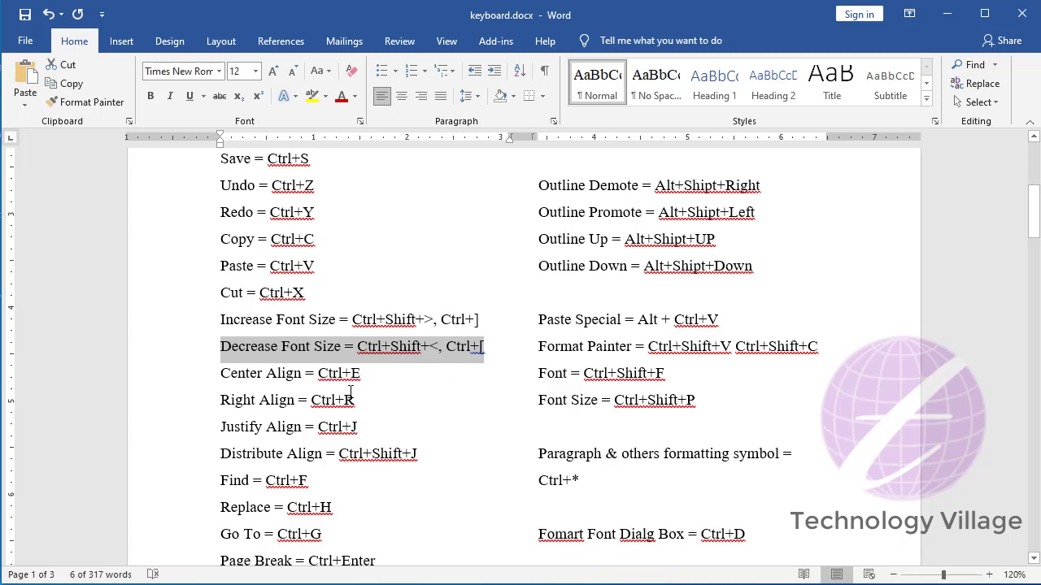
scroll(370, 392, down, 1)
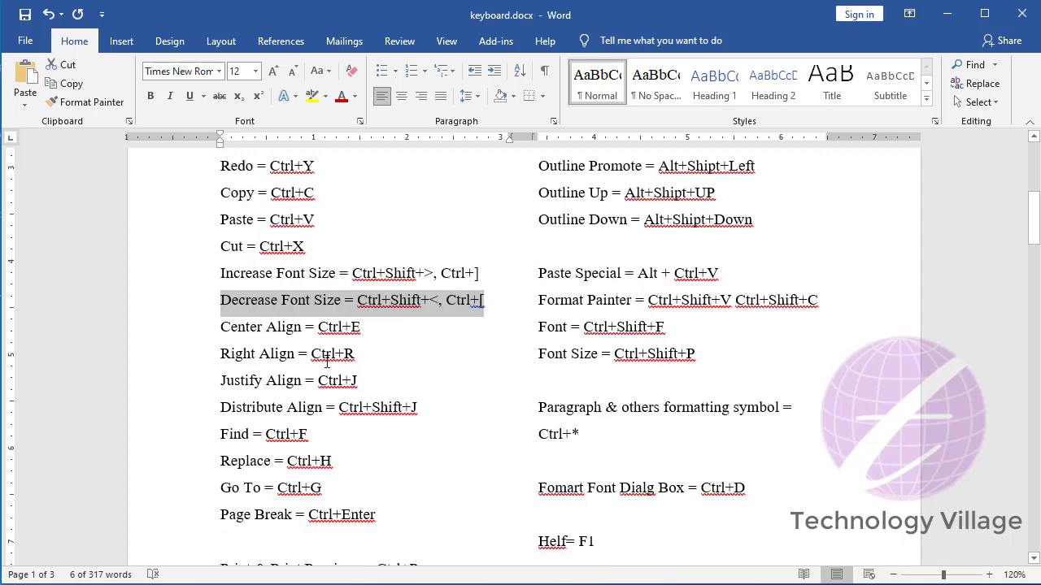
click(339, 326)
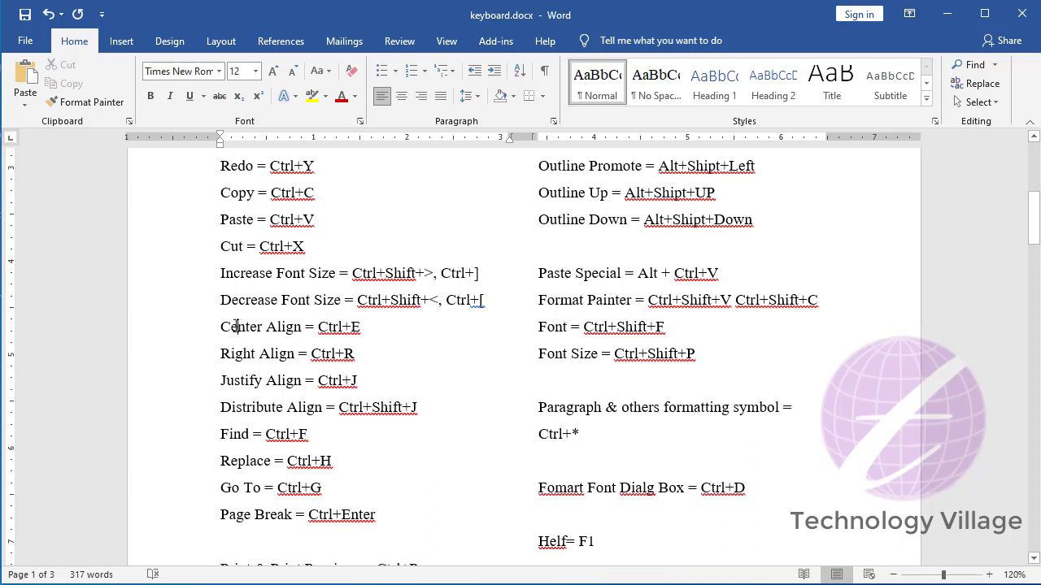
key(ctrl+e)
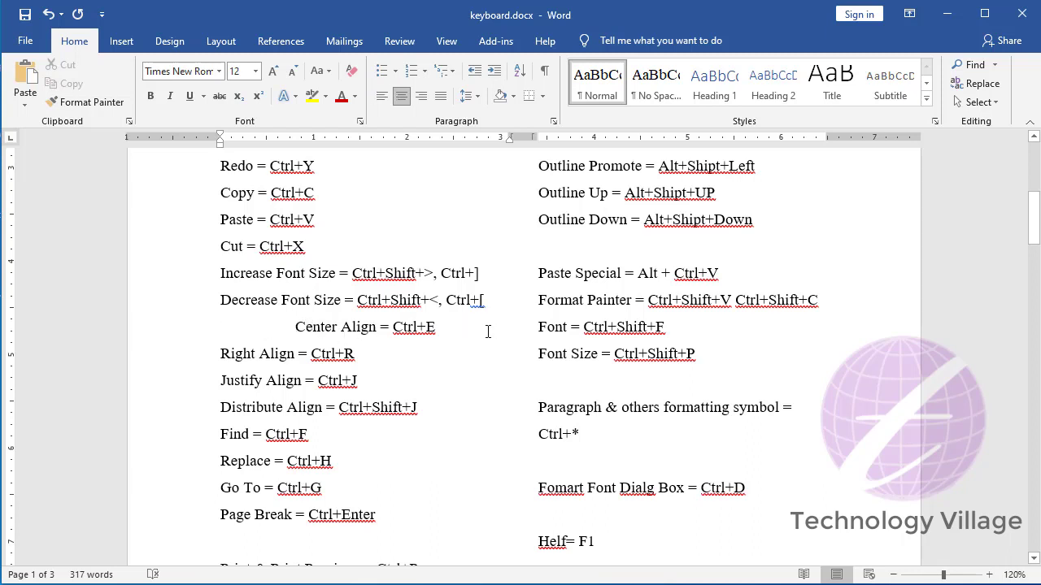
click(312, 327)
key(ctrl+r)
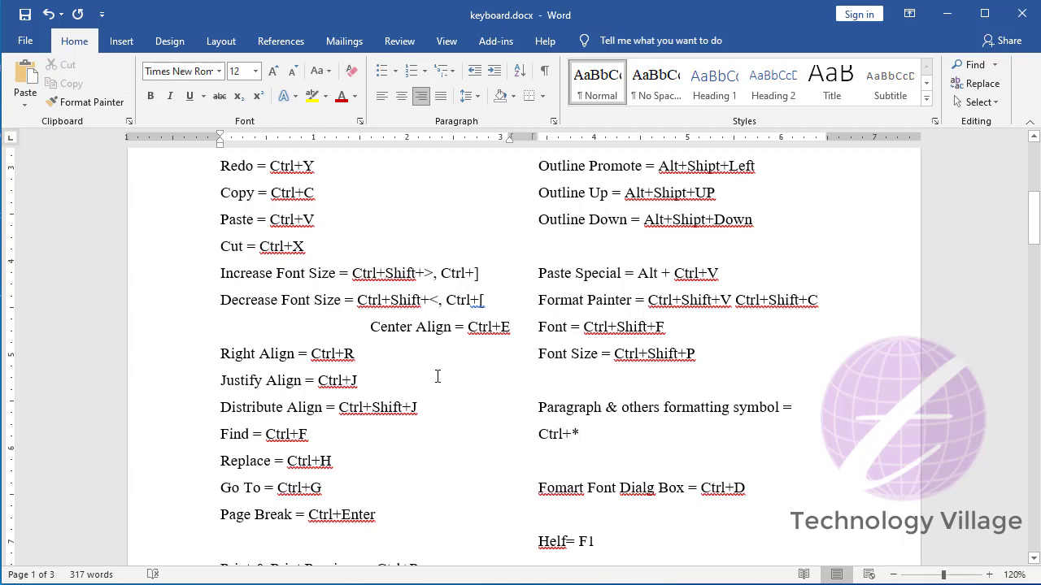
key(ctrl+l)
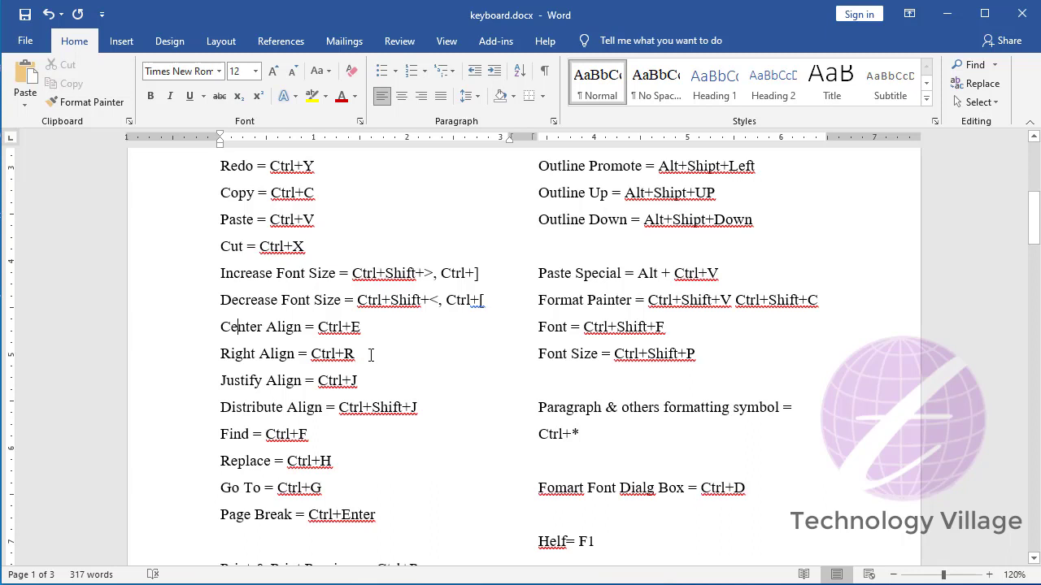
key(ctrl+End)
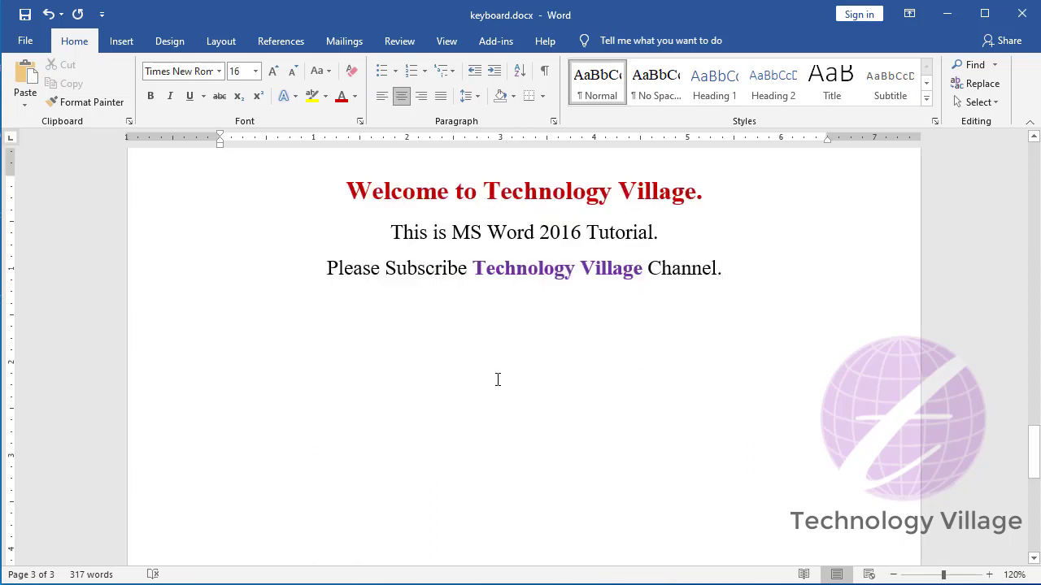
Step: Insert the tvtext sample paragraph with F3 on a new line after Channel
scroll(495, 379, up, 2)
key(Return)
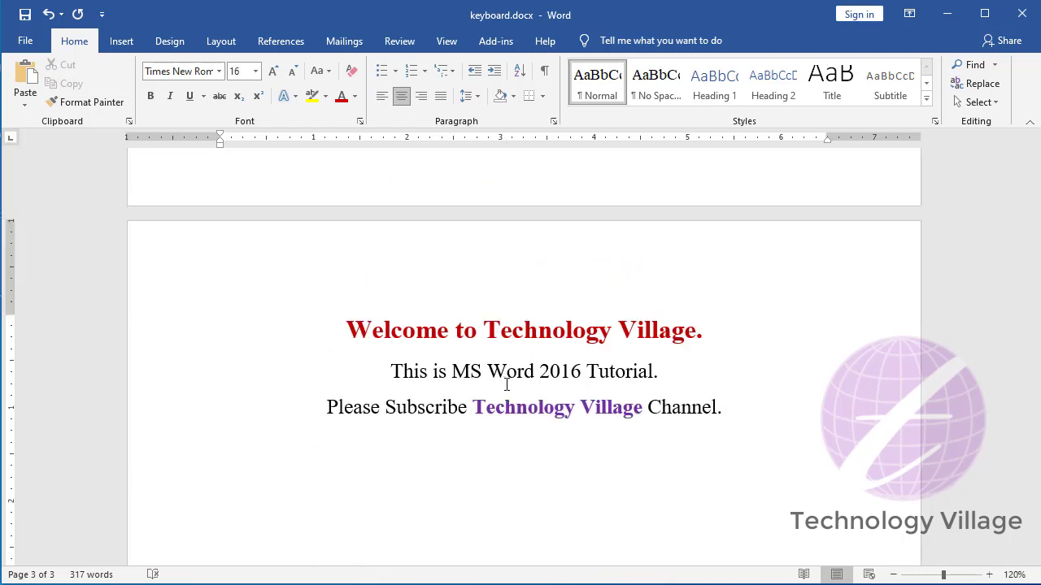
text(tv)
text(text)
key(F3)
Step: Copy the two-line sample paragraph and paste extra copies after it
scroll(488, 406, down, 2)
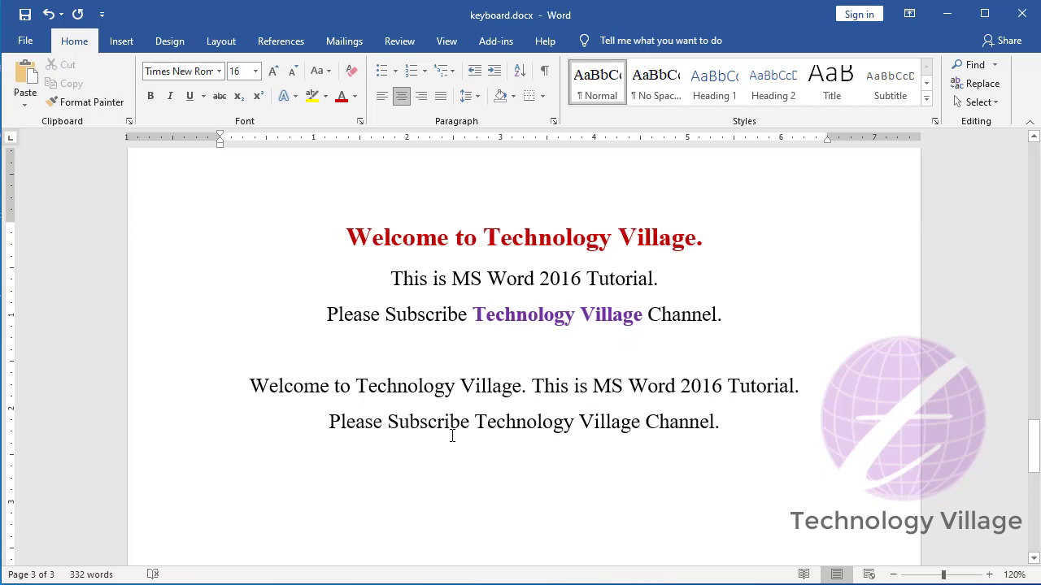
key(ctrl+Up)
key(shift+Down)
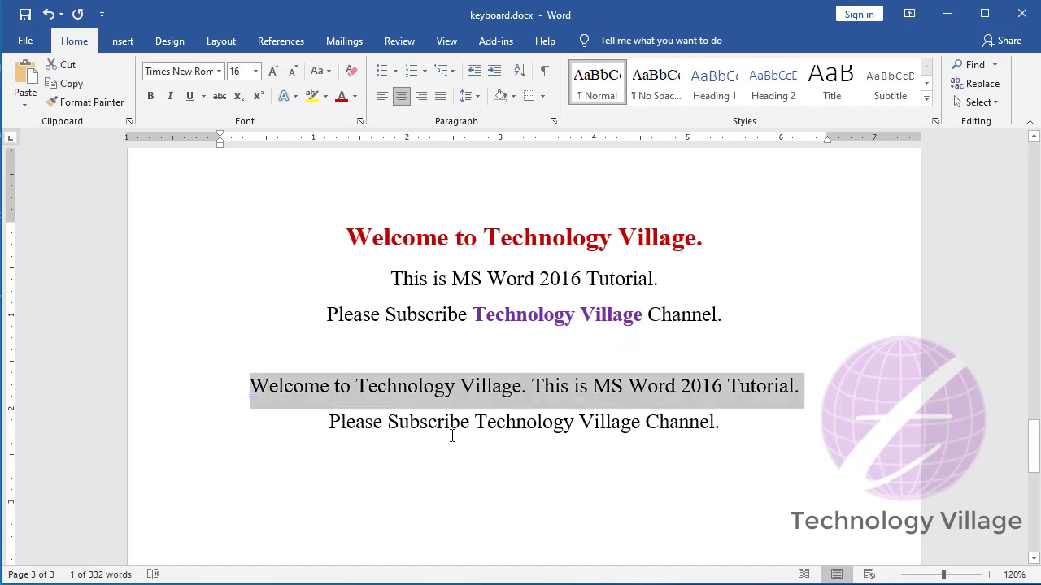
key(shift+Down)
key(ctrl+c)
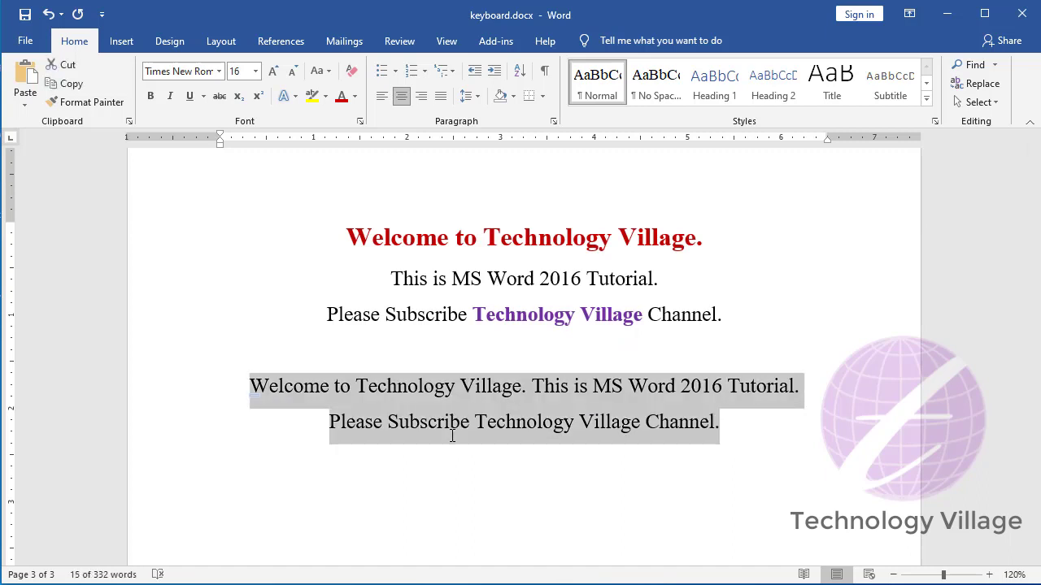
key(Right)
key(ctrl+v)
key(ctrl+v)
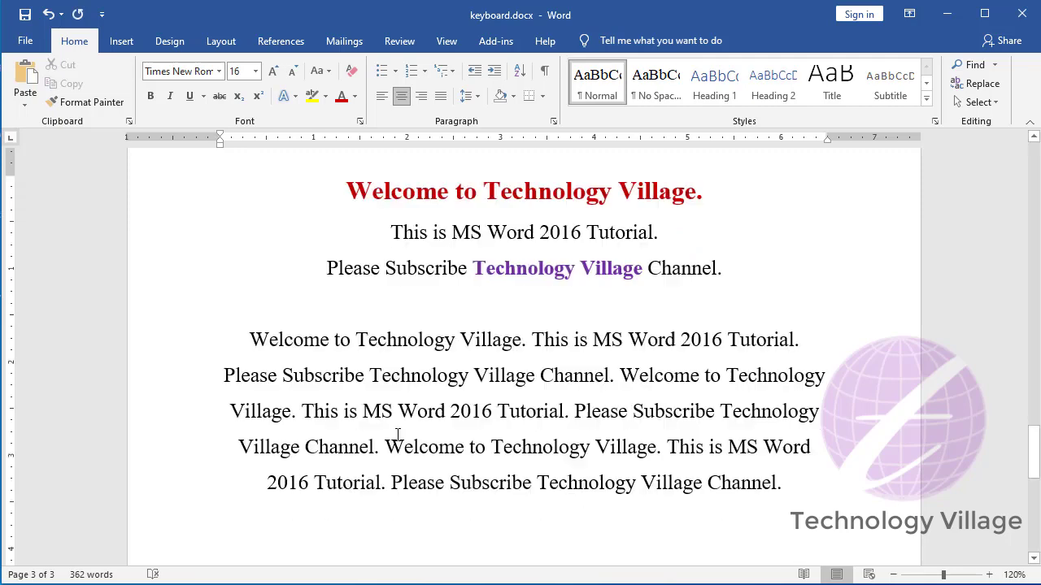
Step: Justify the pasted paragraph with Ctrl+J and return to the document start
click(464, 388)
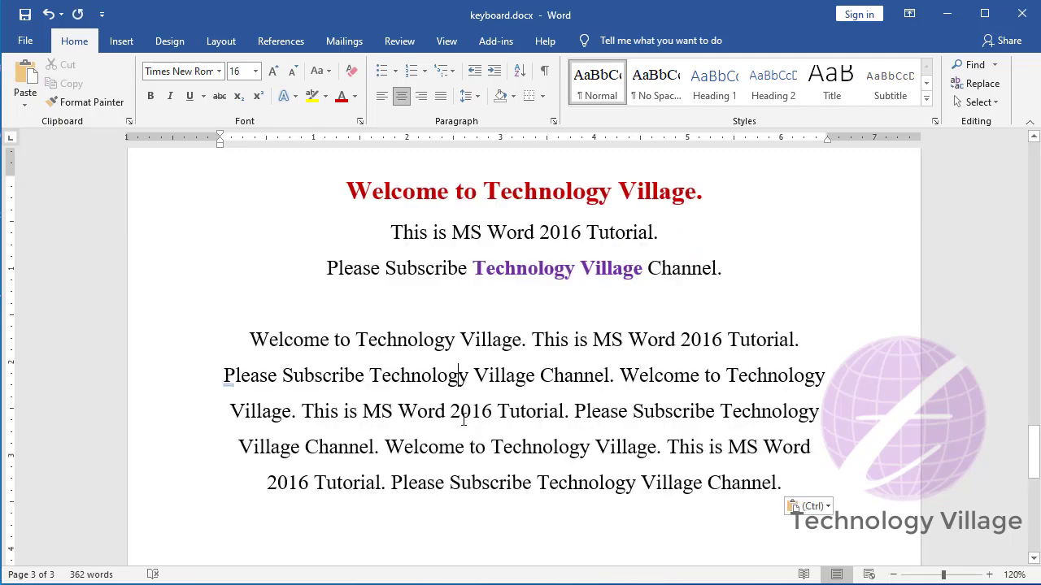
key(ctrl+j)
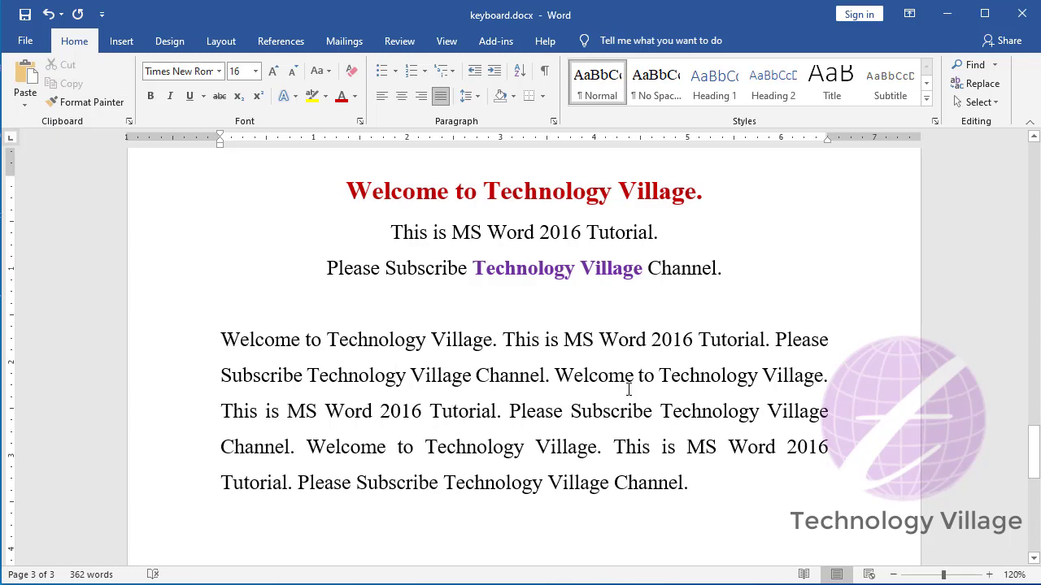
key(ctrl+Home)
Step: Find the Justify Align and Distribute Align shortcut lines in the list
scroll(413, 409, down, 4)
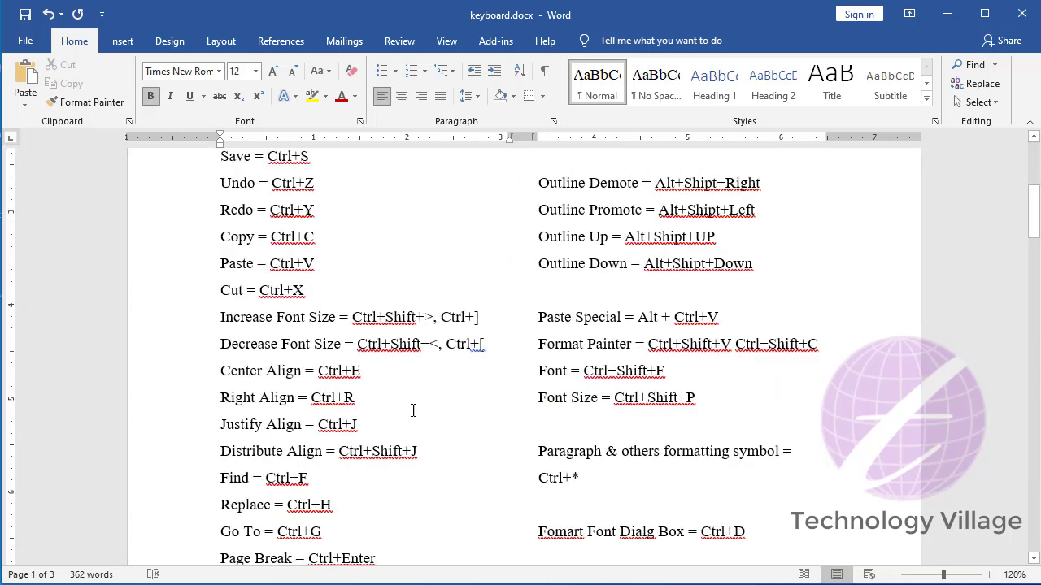
scroll(297, 400, down, 1)
drag(261, 382, 412, 387)
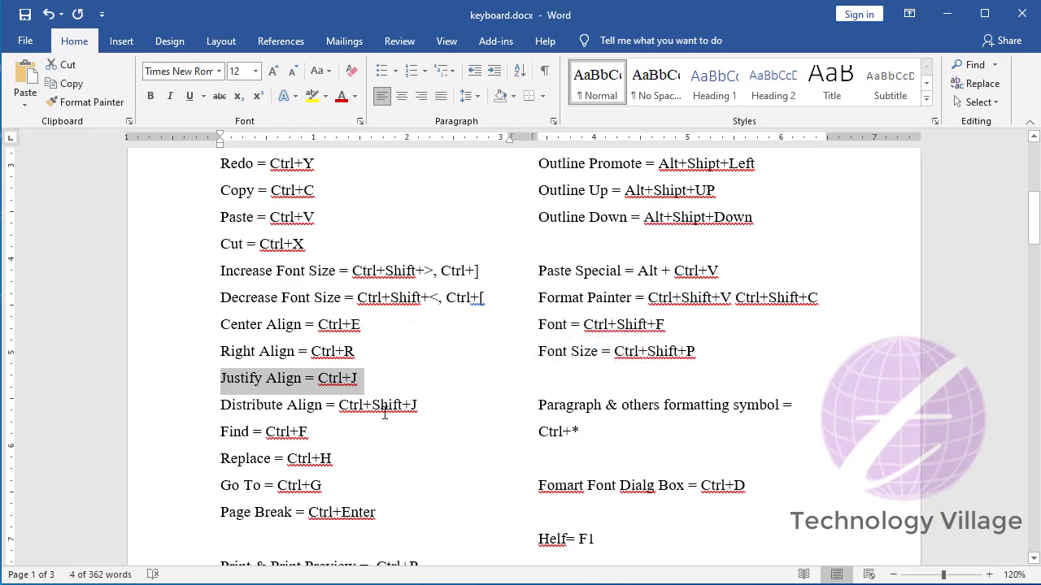
click(381, 411)
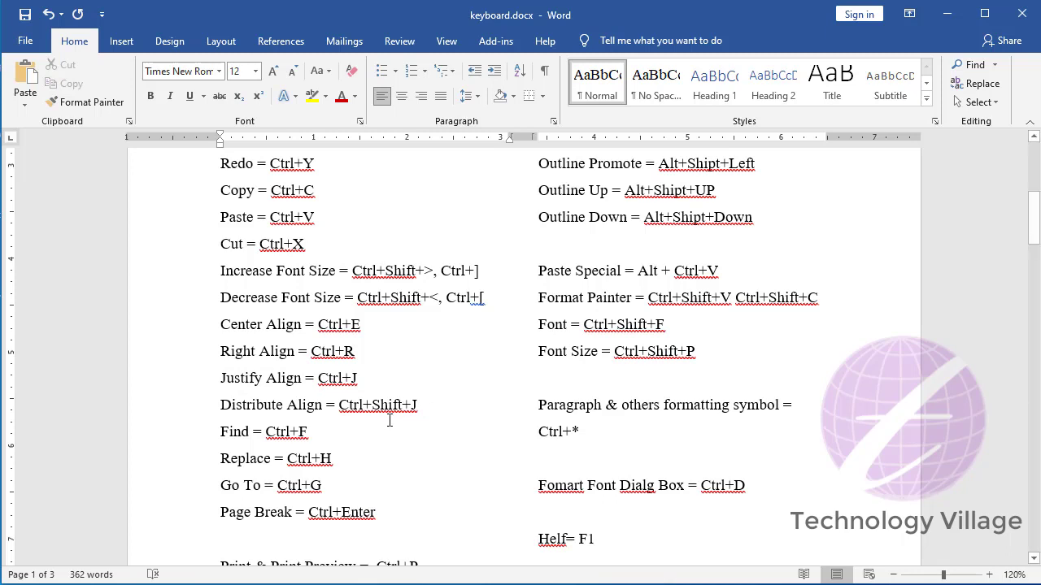
Step: Break the sample paragraph after 2016 and distribute its last line across the full width
key(ctrl+End)
scroll(388, 421, up, 1)
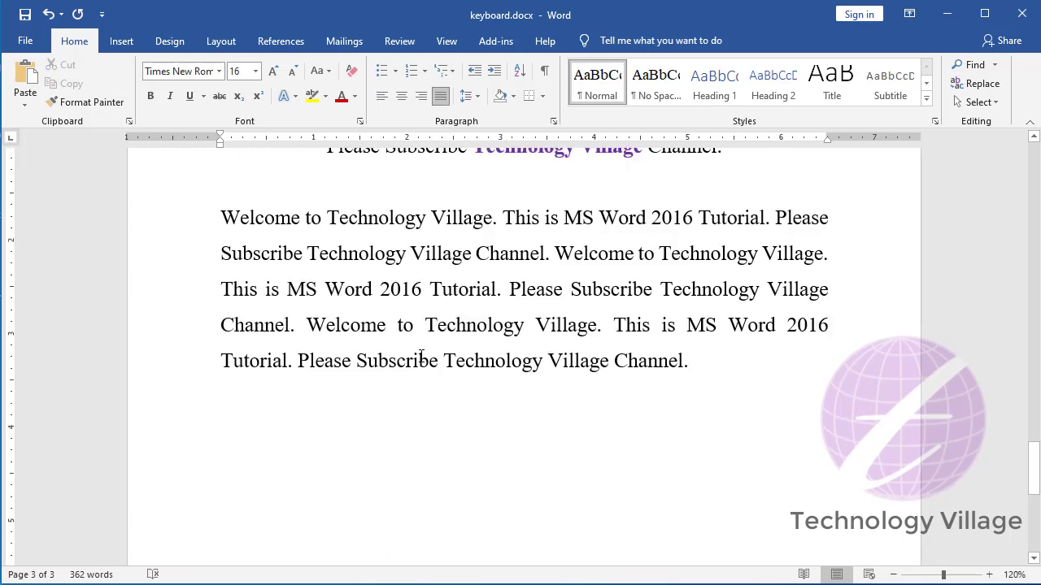
click(820, 328)
key(Return)
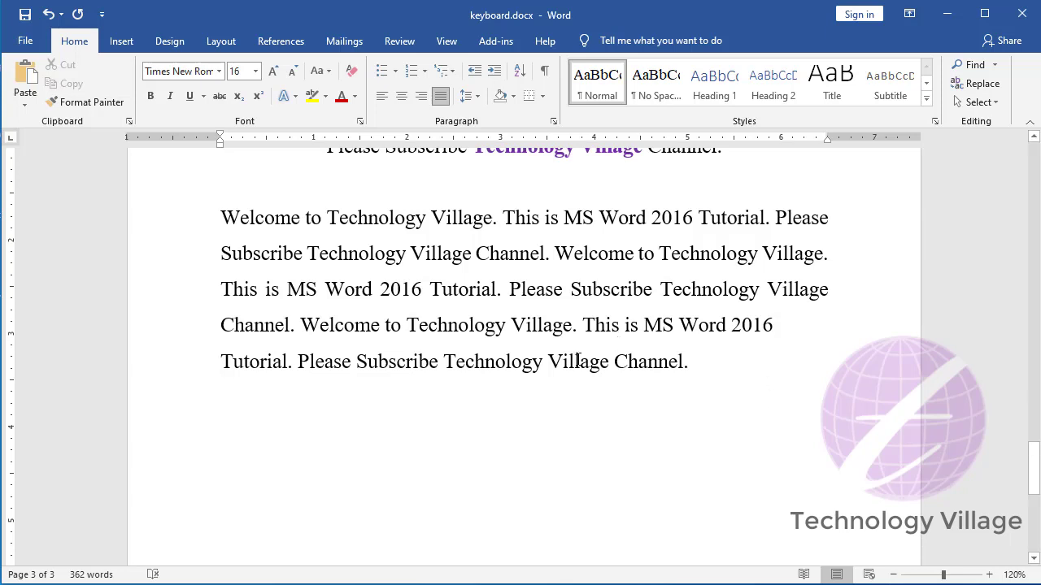
key(ctrl+shift+j)
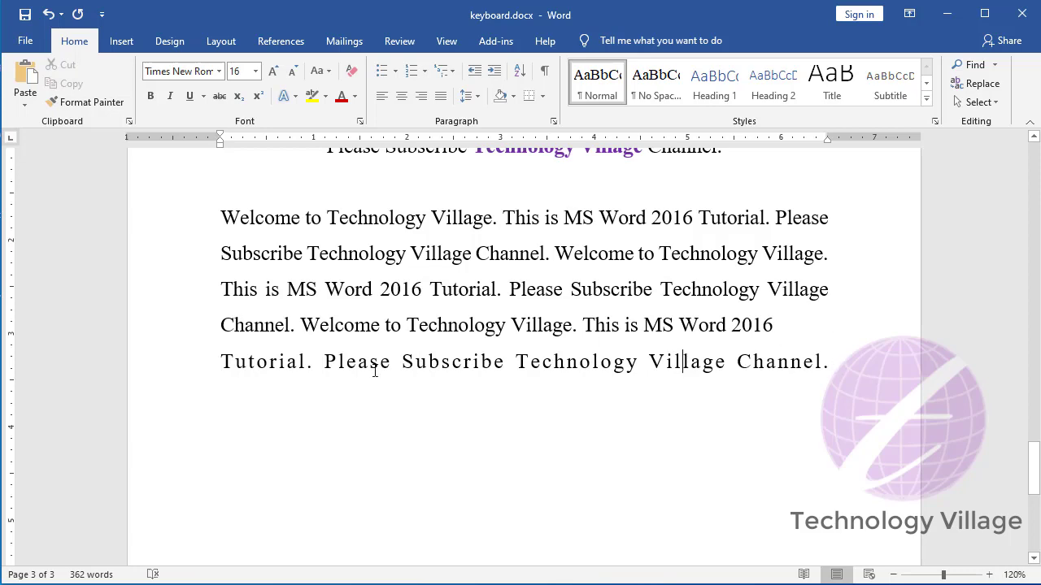
key(ctrl+Home)
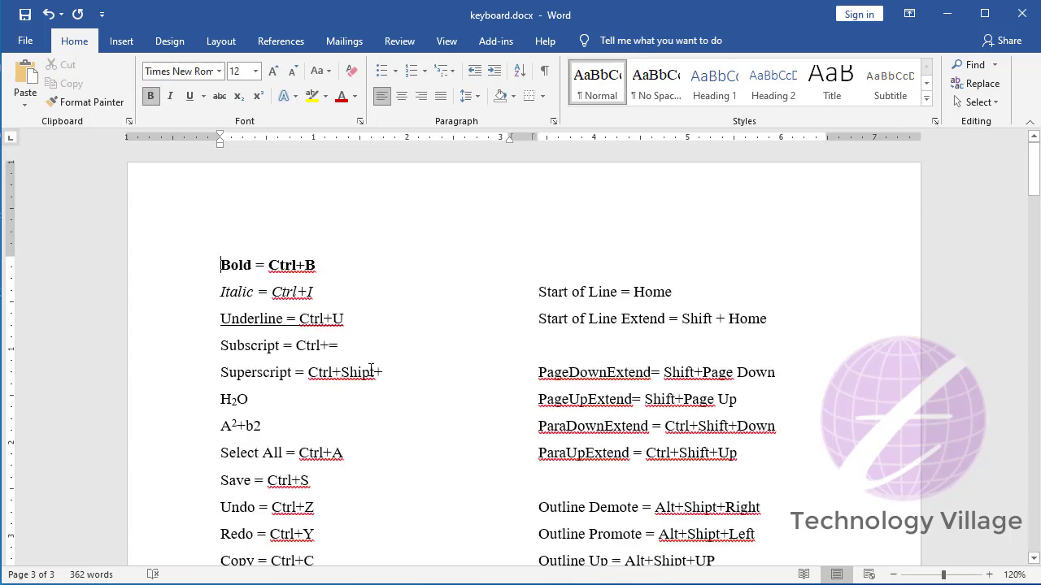
scroll(471, 423, down, 3)
scroll(471, 423, down, 2)
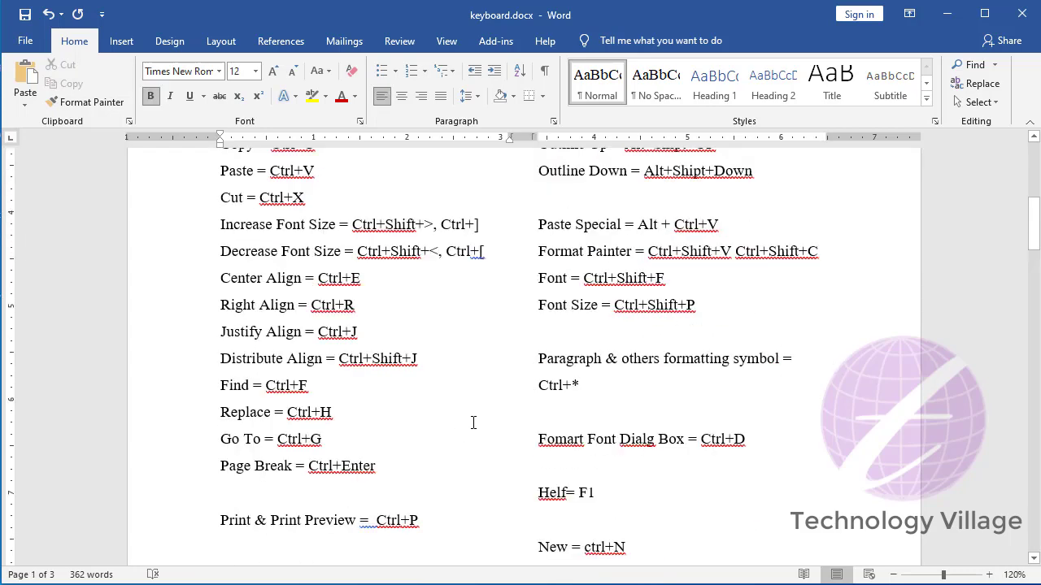
click(322, 385)
key(ctrl+f)
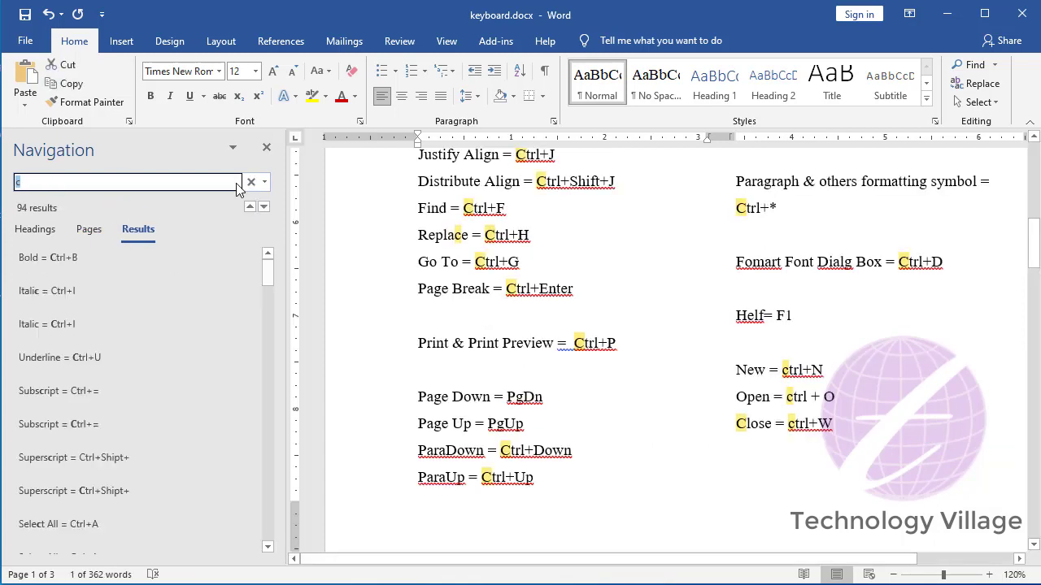
click(266, 147)
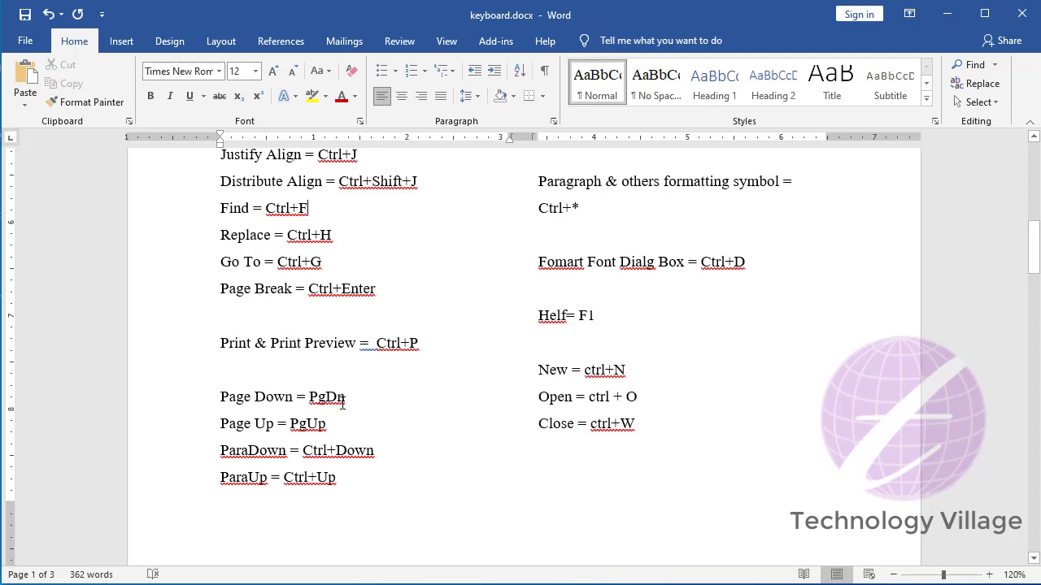
key(ctrl+h)
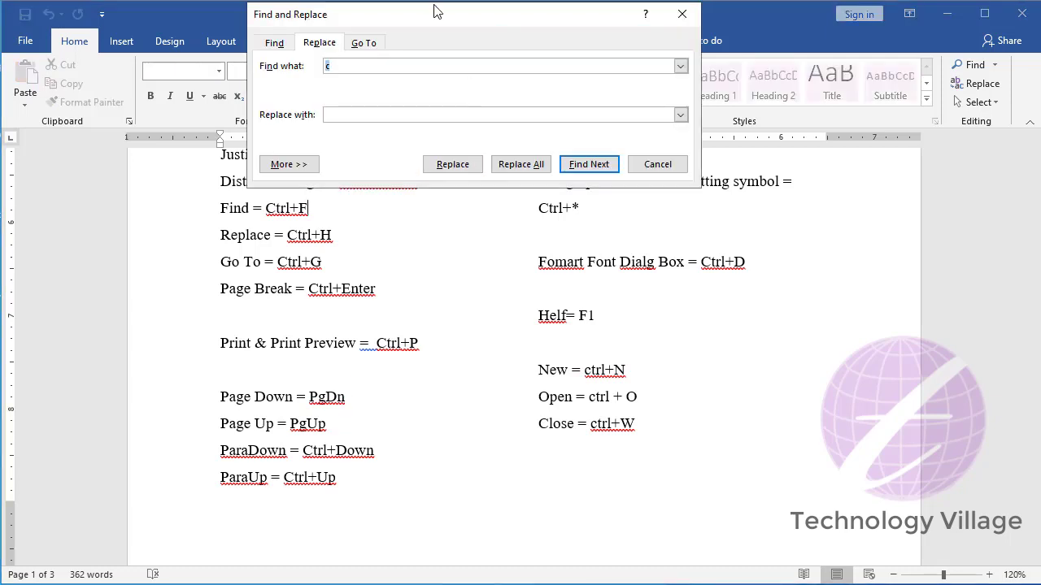
drag(437, 22, 515, 153)
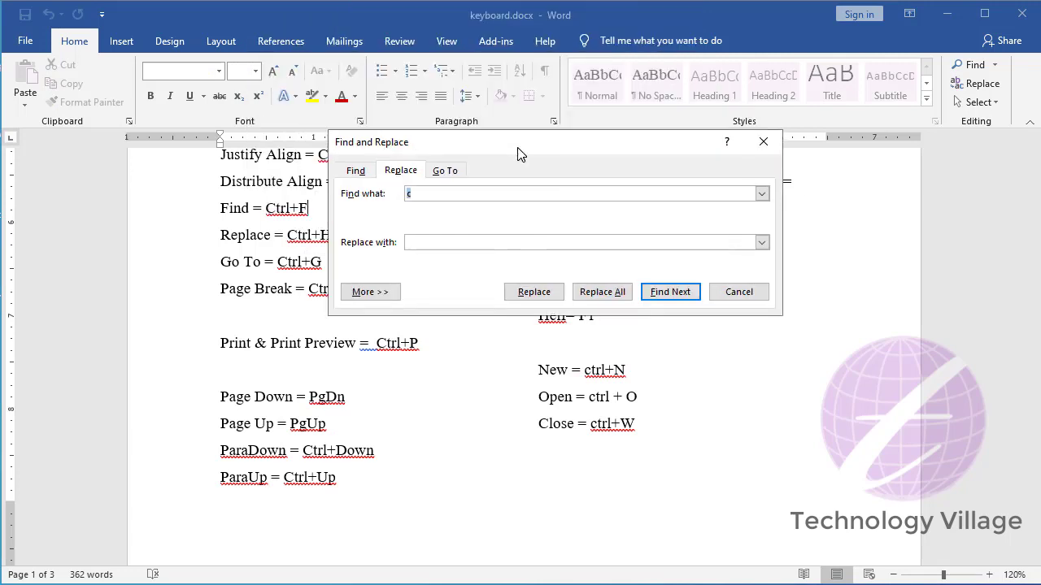
click(763, 144)
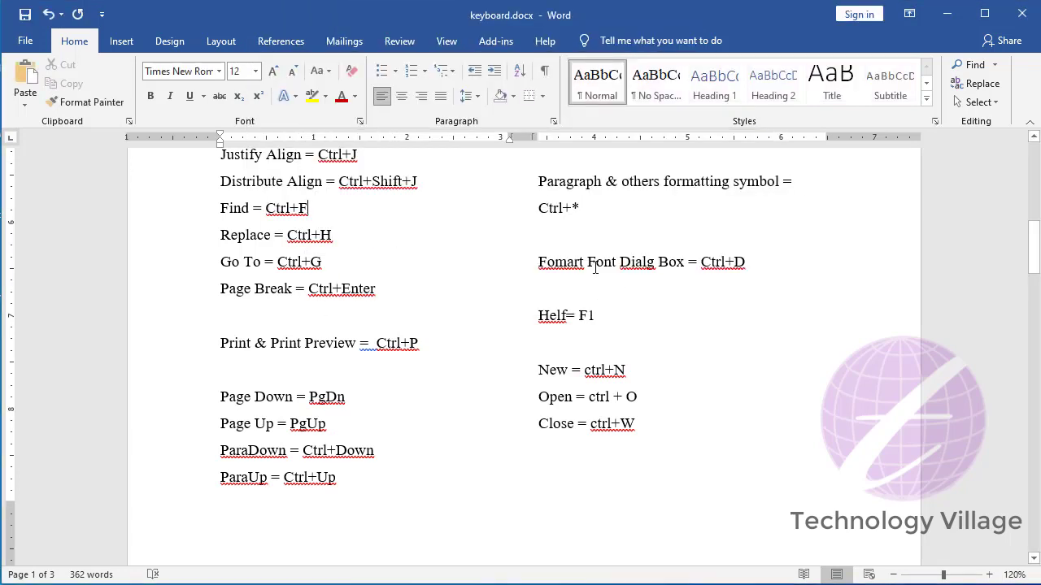
key(ctrl+g)
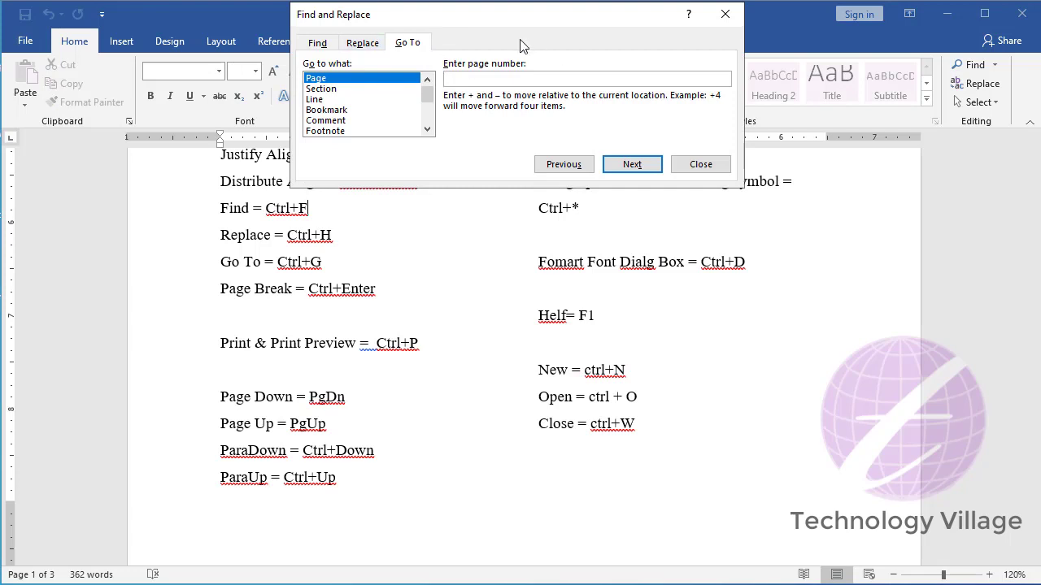
click(704, 164)
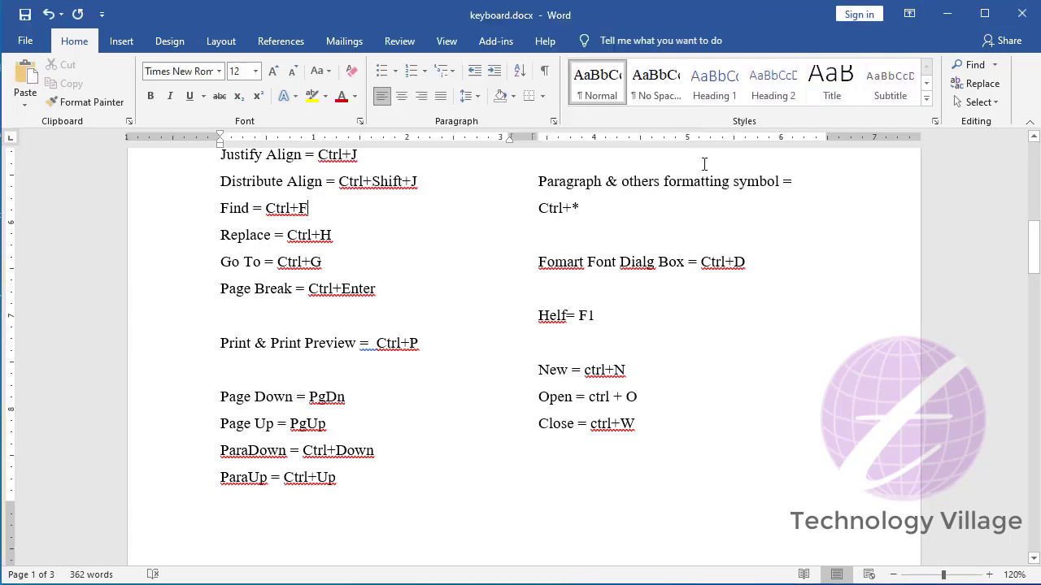
click(342, 297)
key(ctrl+End)
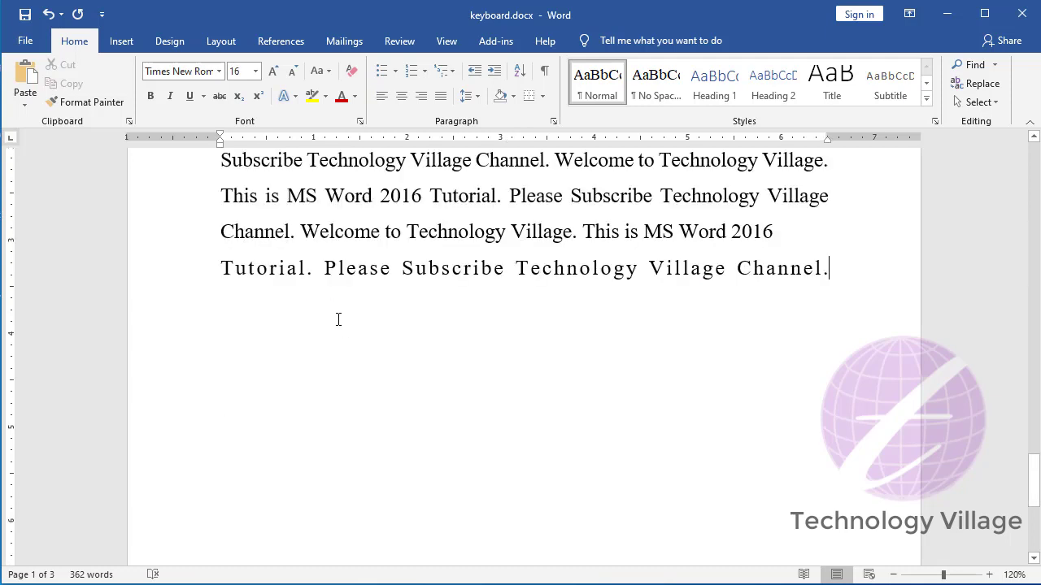
key(Return)
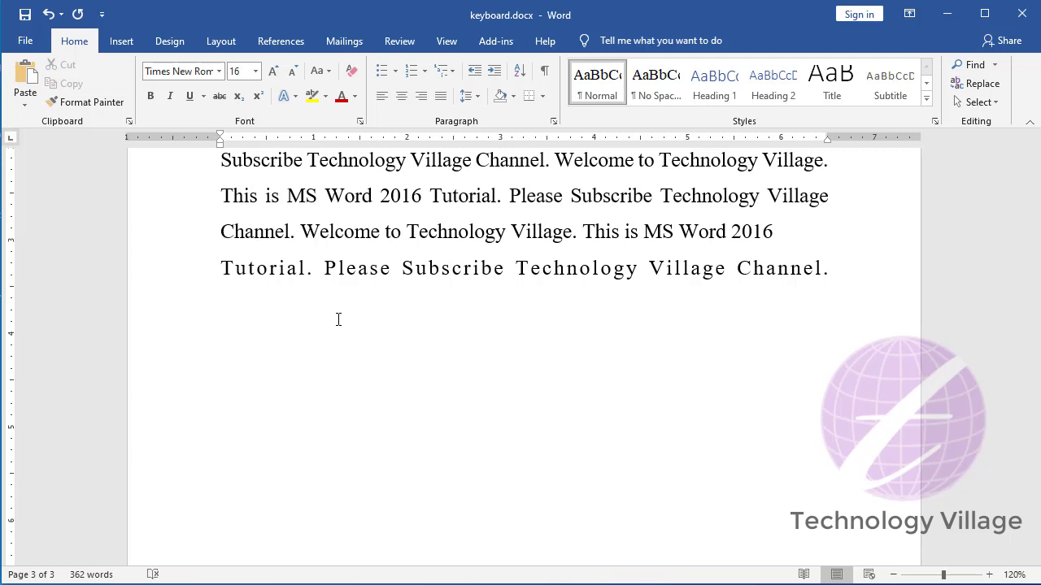
key(ctrl+Home)
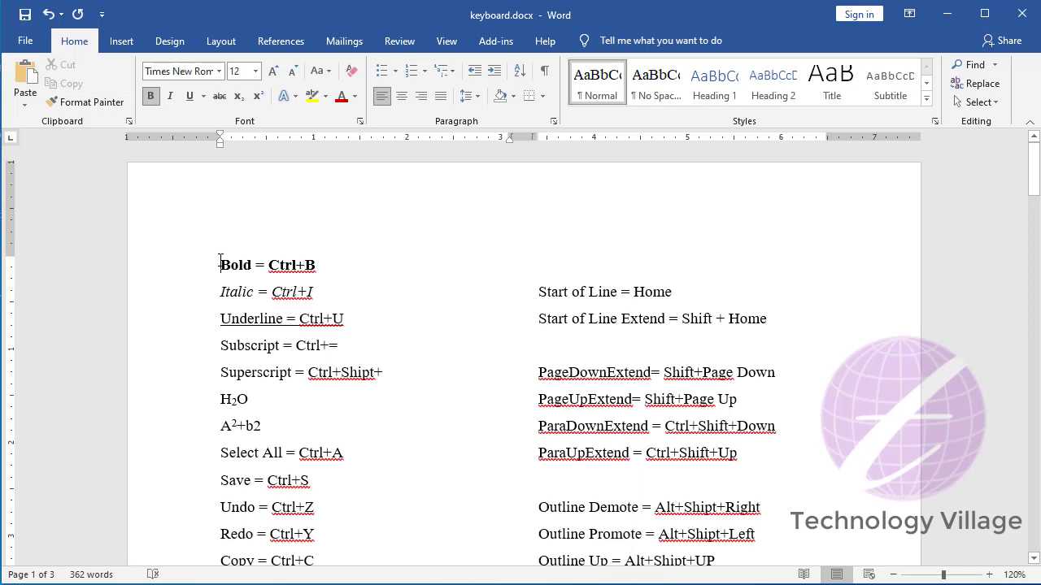
key(ctrl+End)
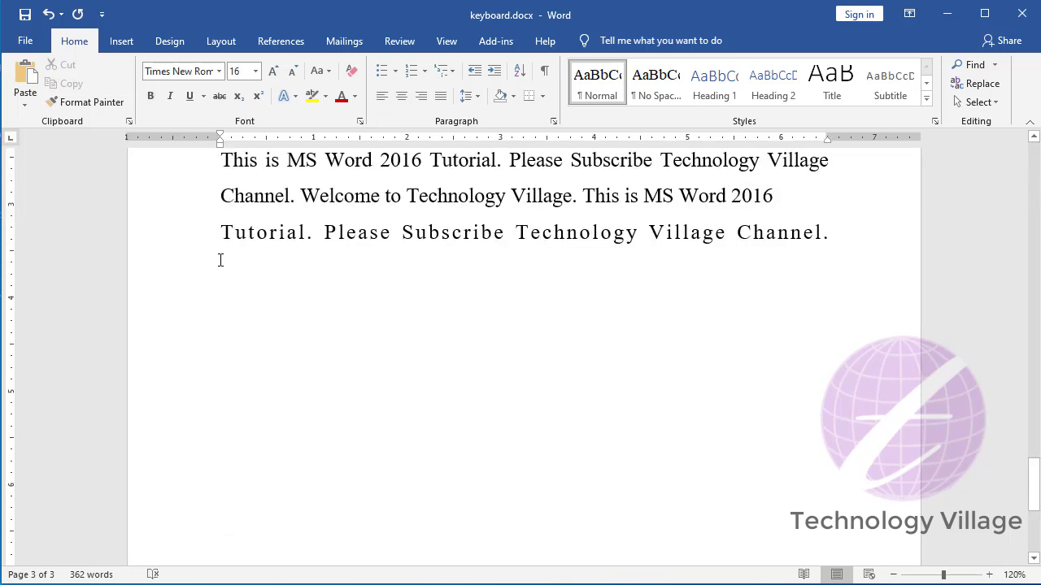
key(ctrl+l)
key(ctrl+Return)
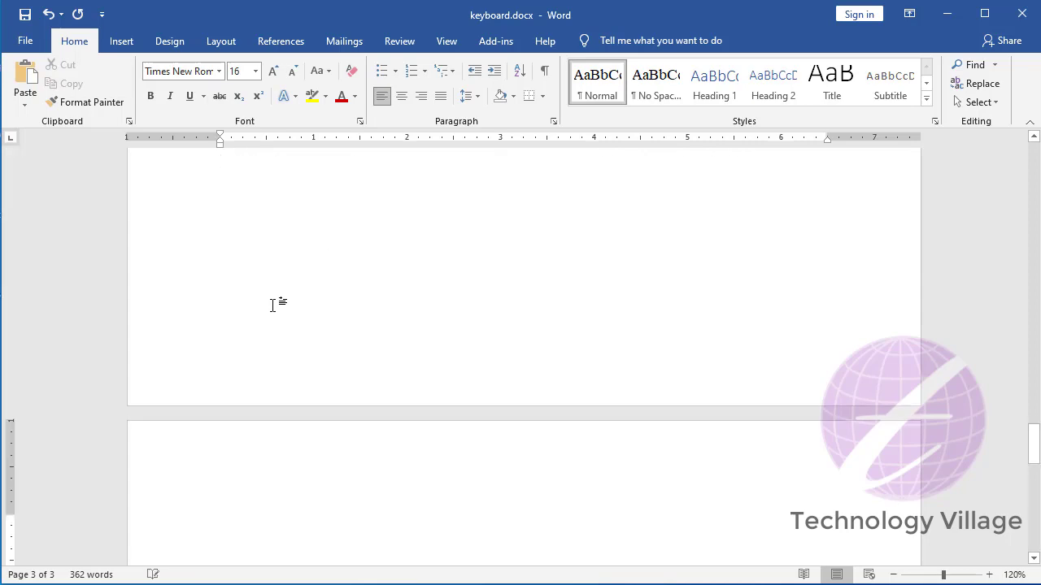
key(ctrl+Home)
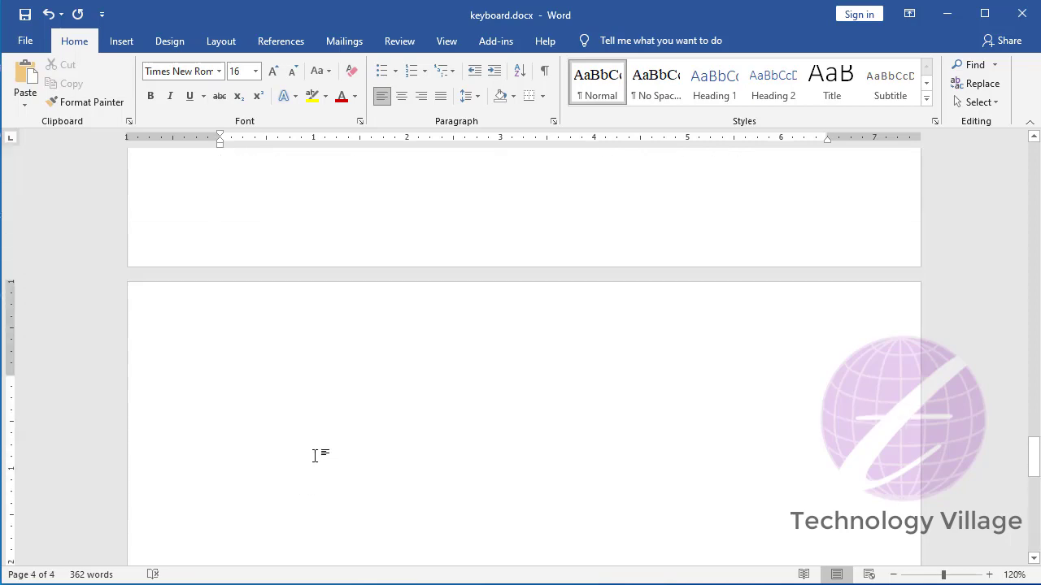
scroll(317, 458, down, 5)
scroll(327, 423, down, 2)
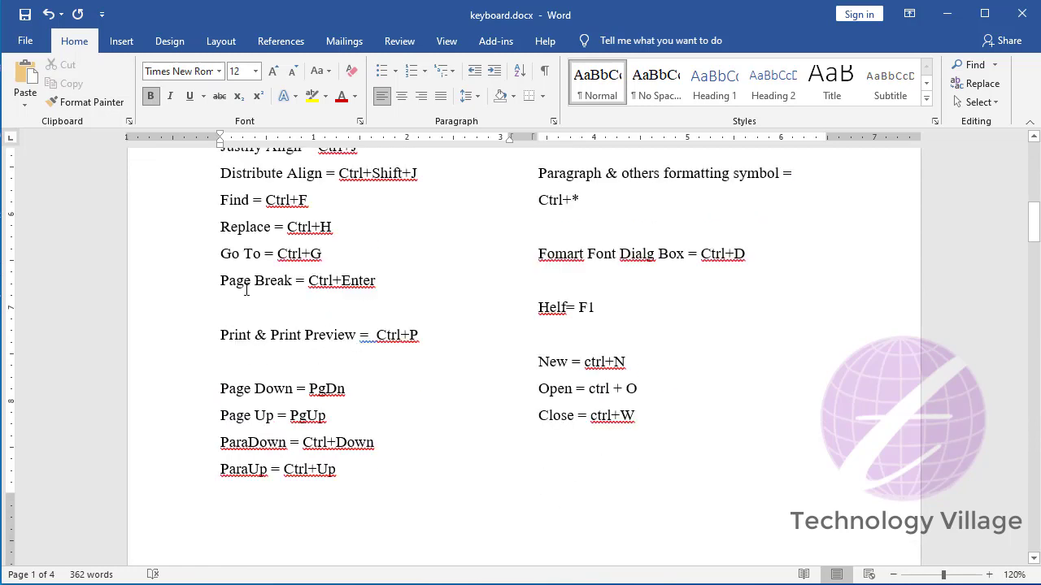
click(386, 284)
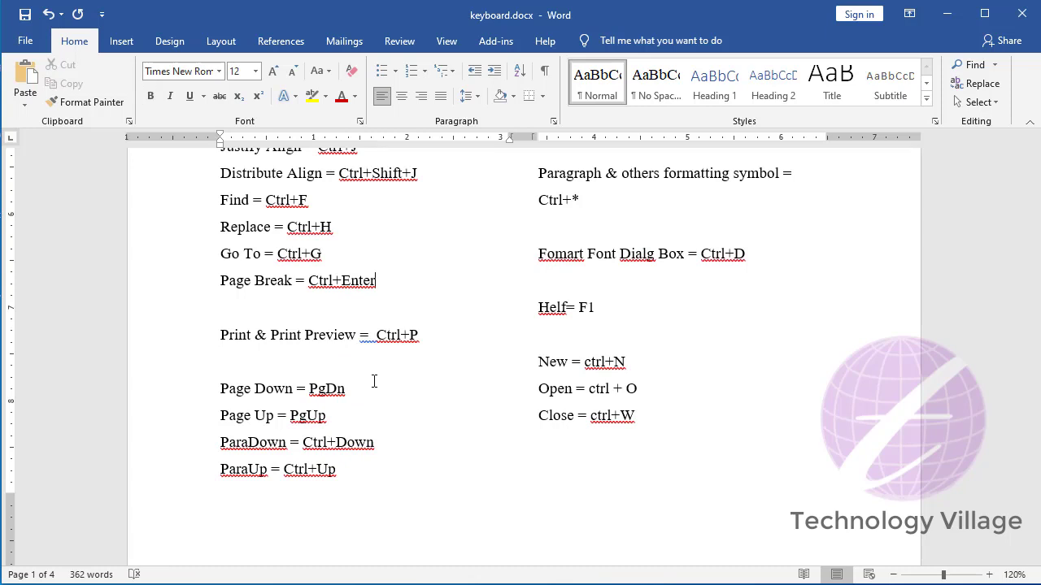
key(ctrl+p)
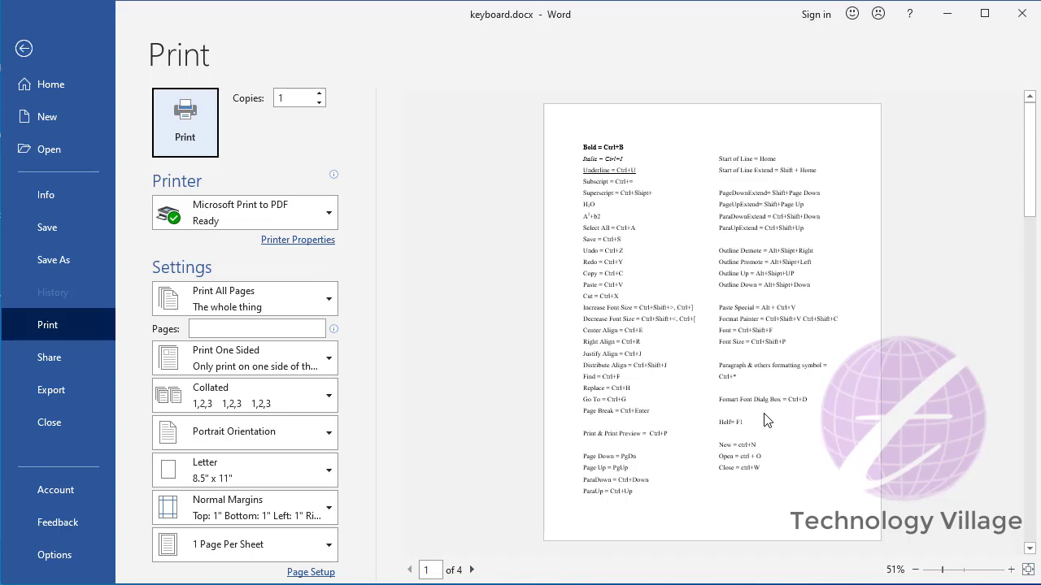
click(27, 46)
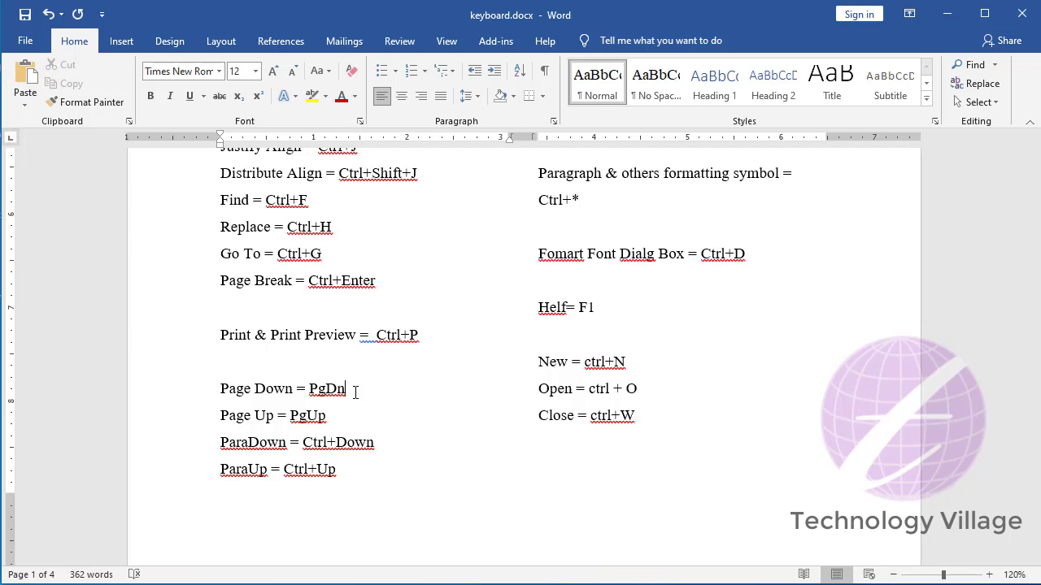
Step: Move through the list with Page Up and Page Down, then jump to page 1's top
key(Page_Up)
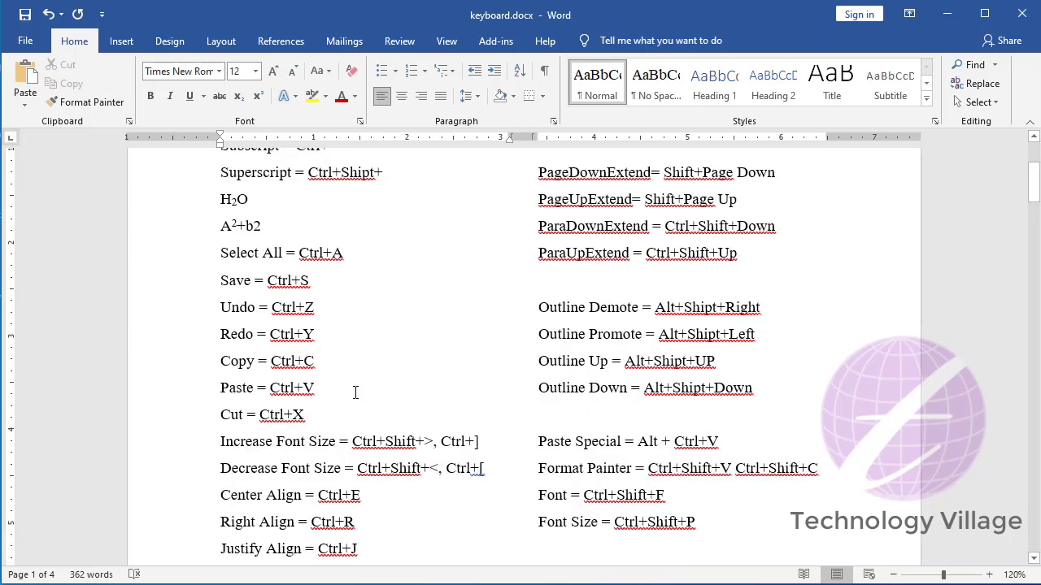
key(Page_Up)
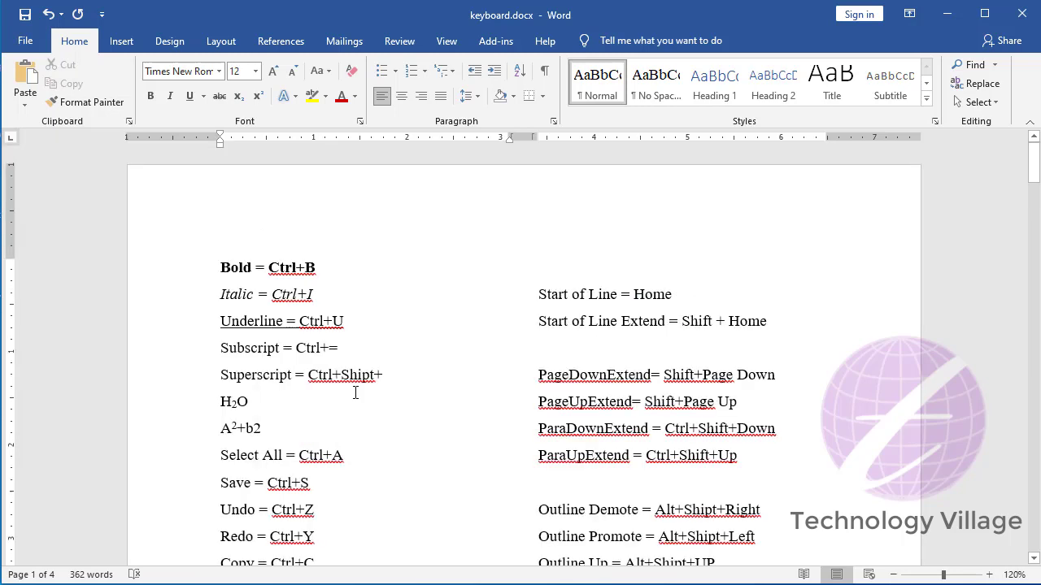
key(Page_Down)
key(Page_Down)
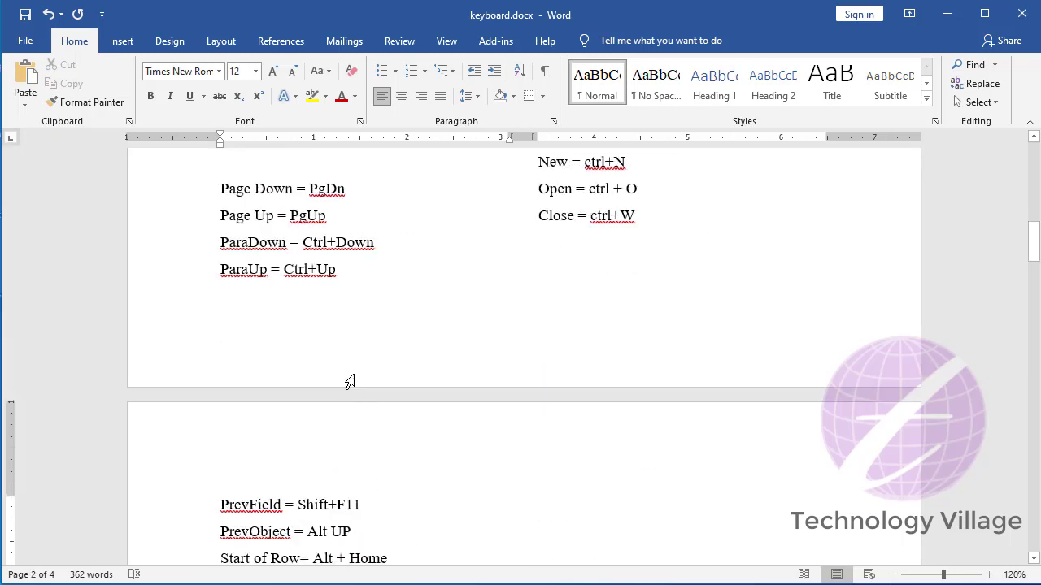
key(Page_Up)
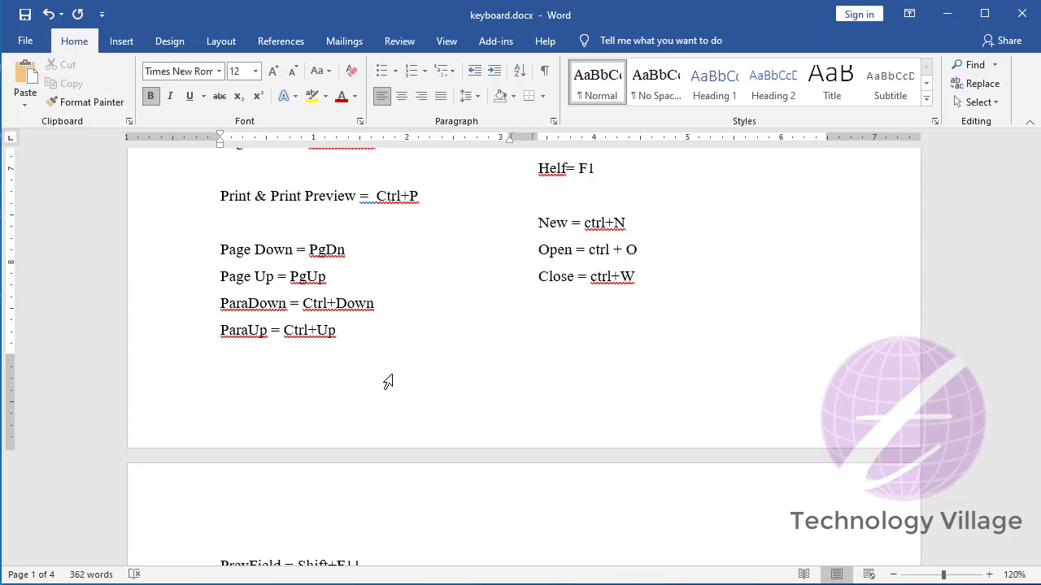
key(ctrl+Home)
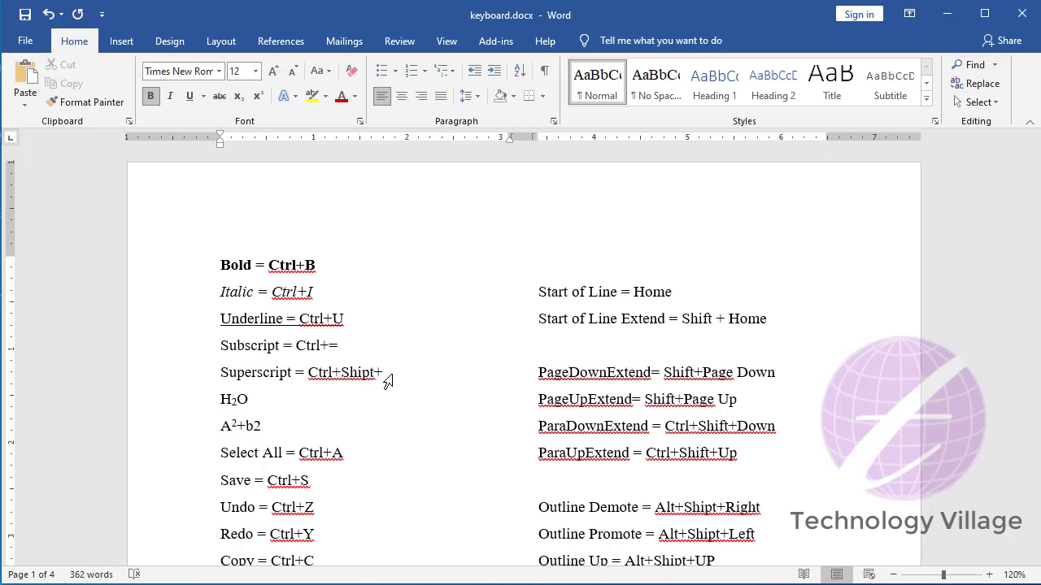
Step: Jump ahead to page 3 with Ctrl+Page Down and back to page 1 with Ctrl+Page Up
key(ctrl+Page_Down)
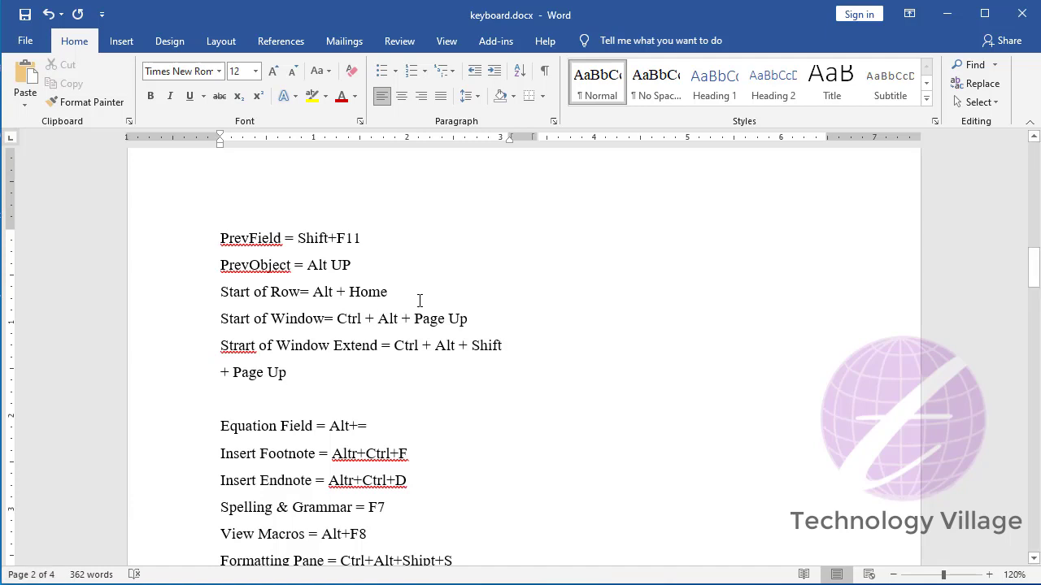
key(ctrl+Page_Down)
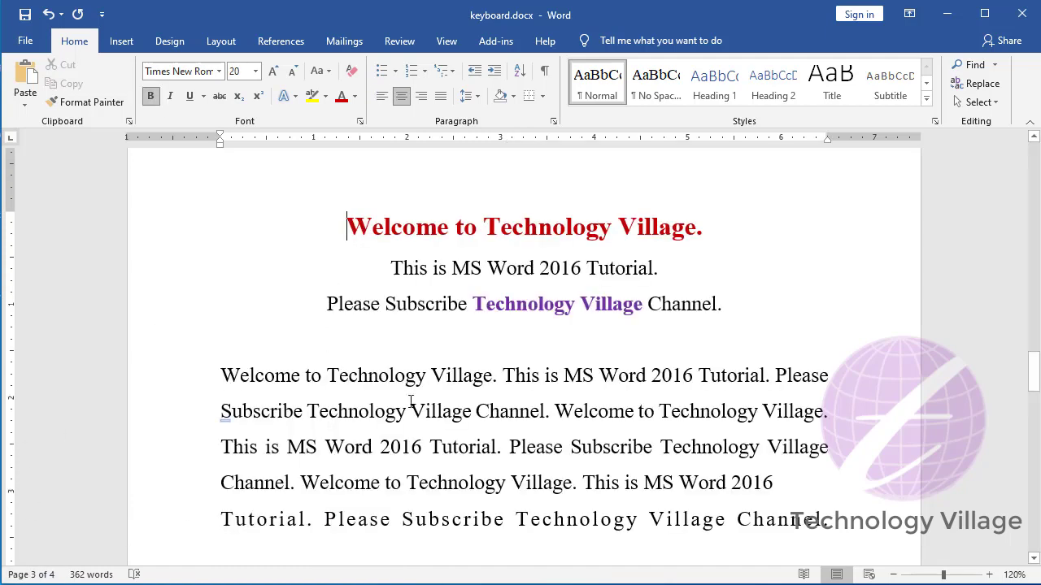
key(ctrl+Page_Up)
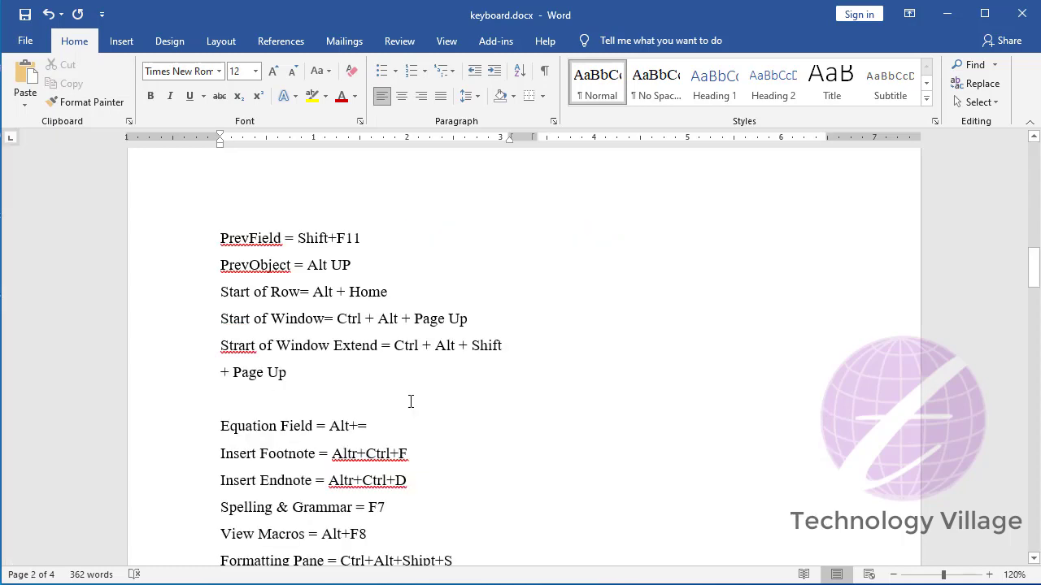
key(ctrl+Page_Up)
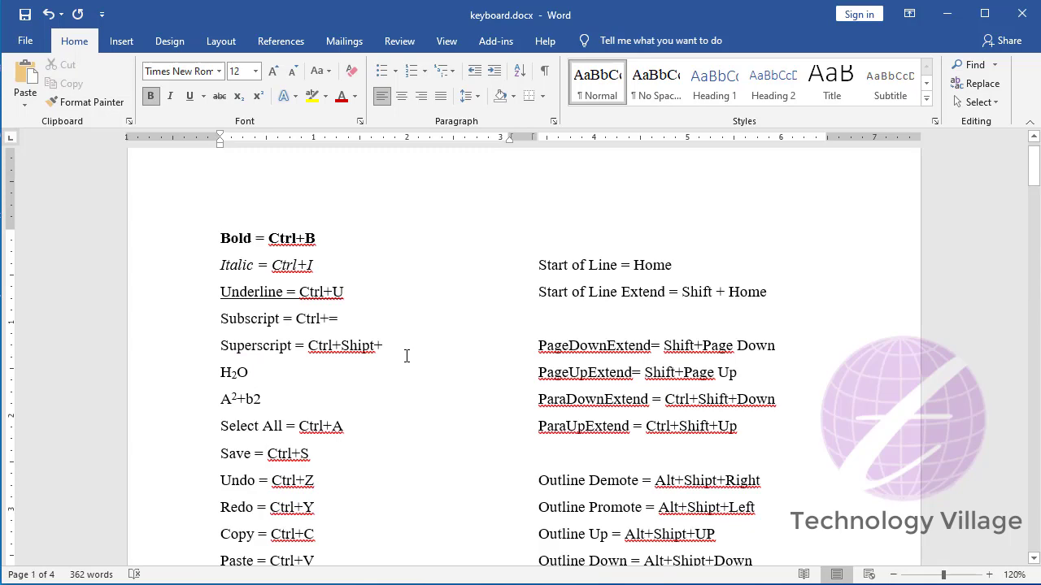
scroll(411, 356, down, 4)
scroll(415, 358, down, 1)
scroll(418, 360, down, 2)
scroll(419, 359, up, 7)
Step: Go to the Welcome to Technology Village paragraph and move along its first line with Home and End
key(ctrl+End)
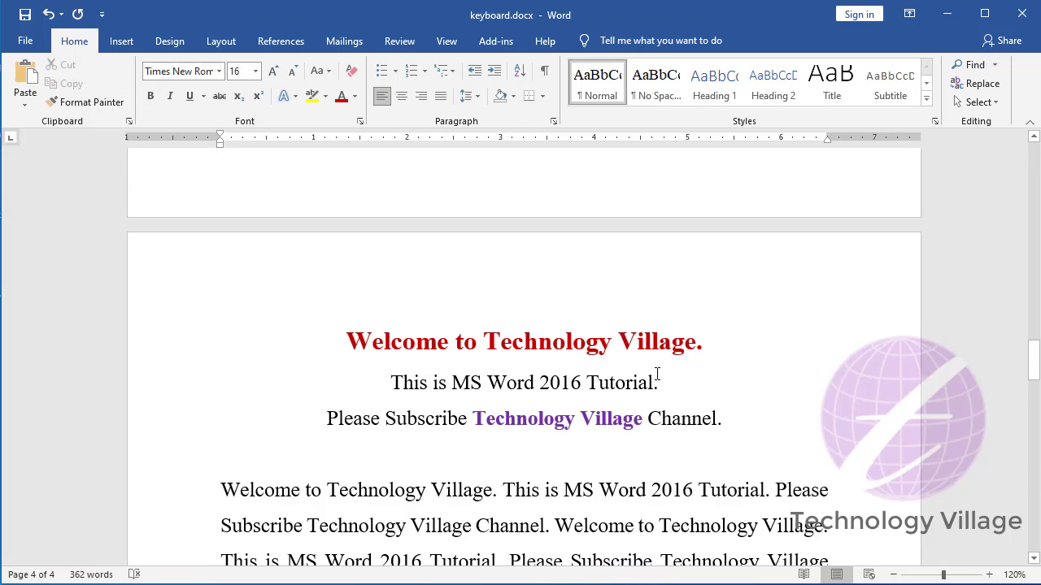
scroll(657, 374, down, 4)
click(459, 306)
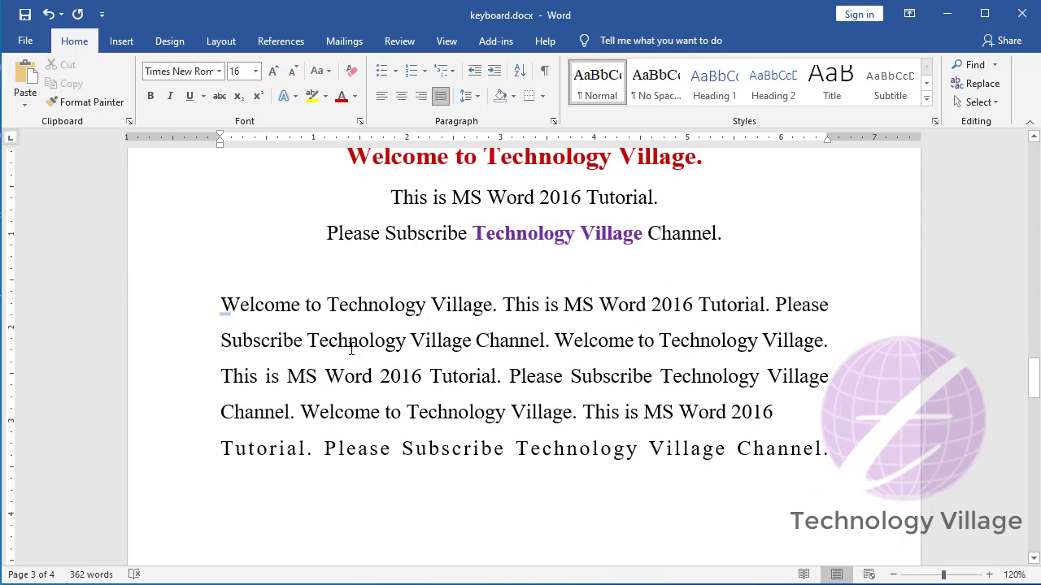
key(Home)
key(End)
Step: Select parts of the paragraph's first line with Shift+Home and Shift+End
key(shift+Home)
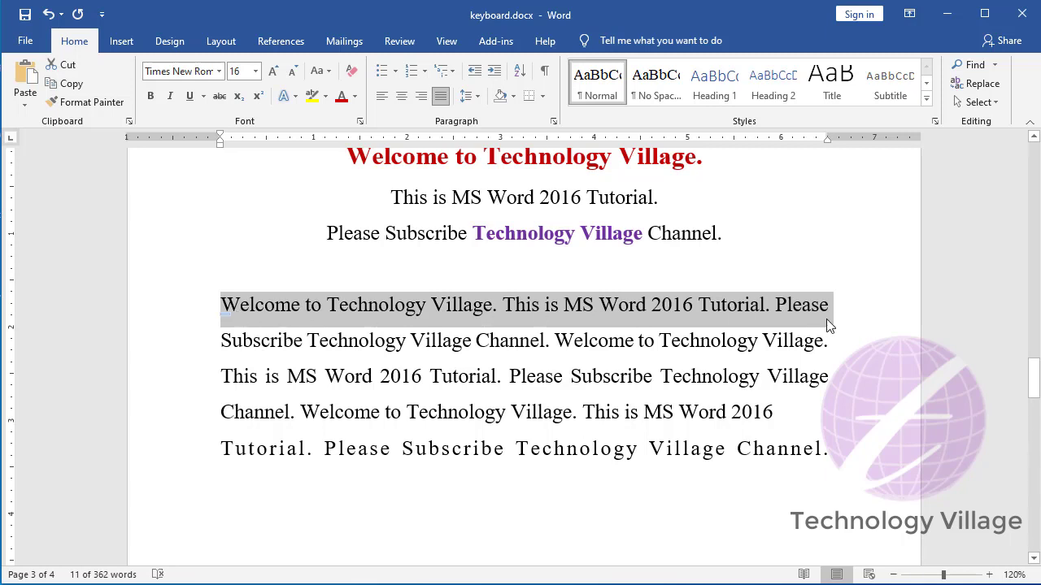
click(504, 308)
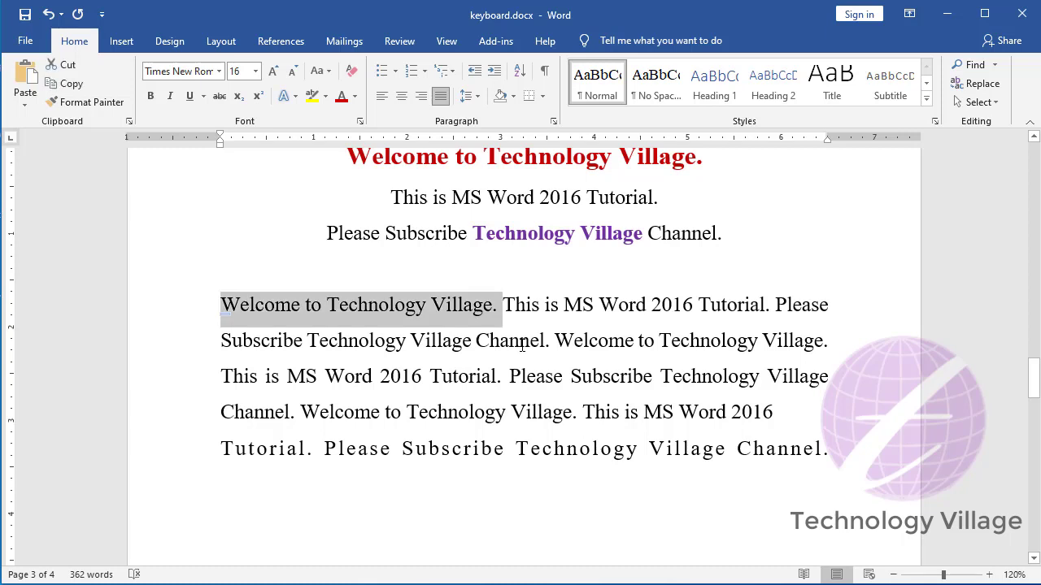
key(shift+Home)
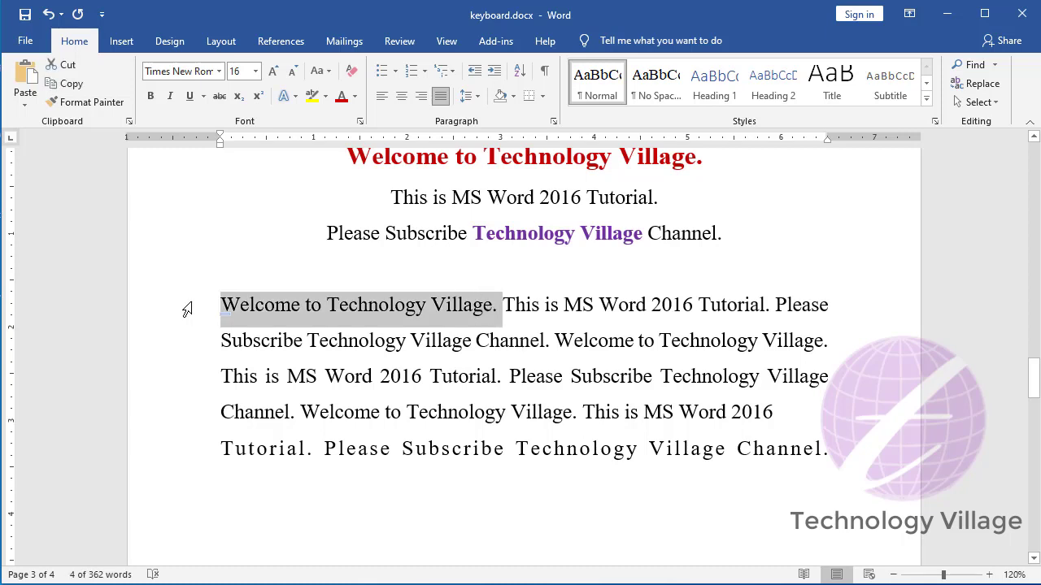
click(503, 308)
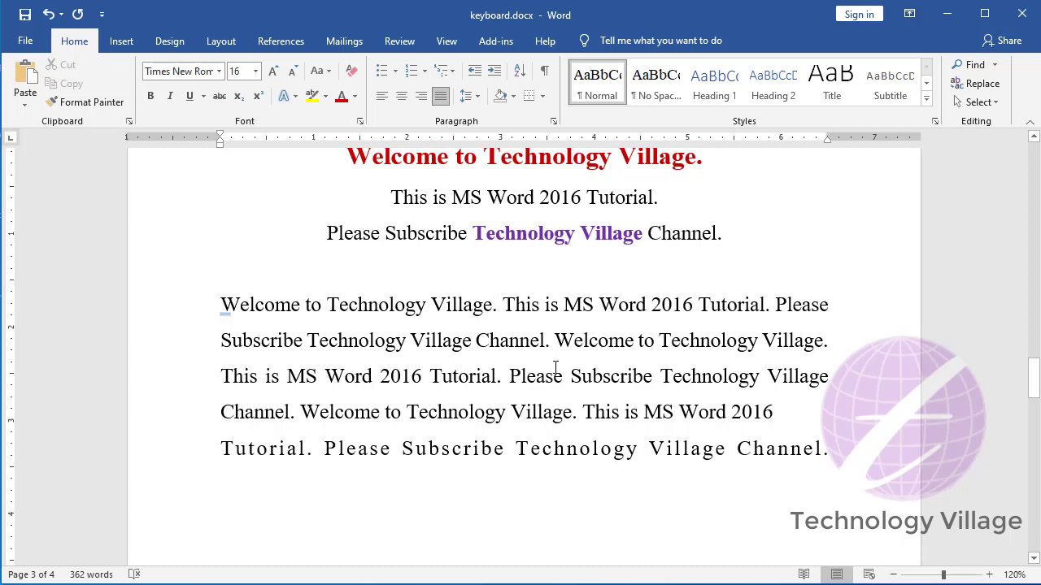
key(shift+End)
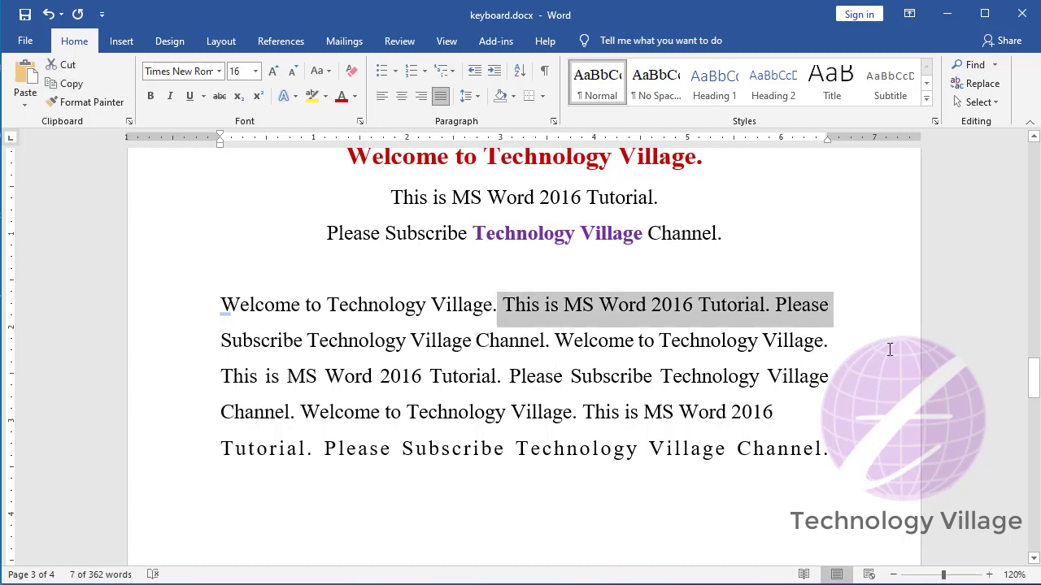
key(Home)
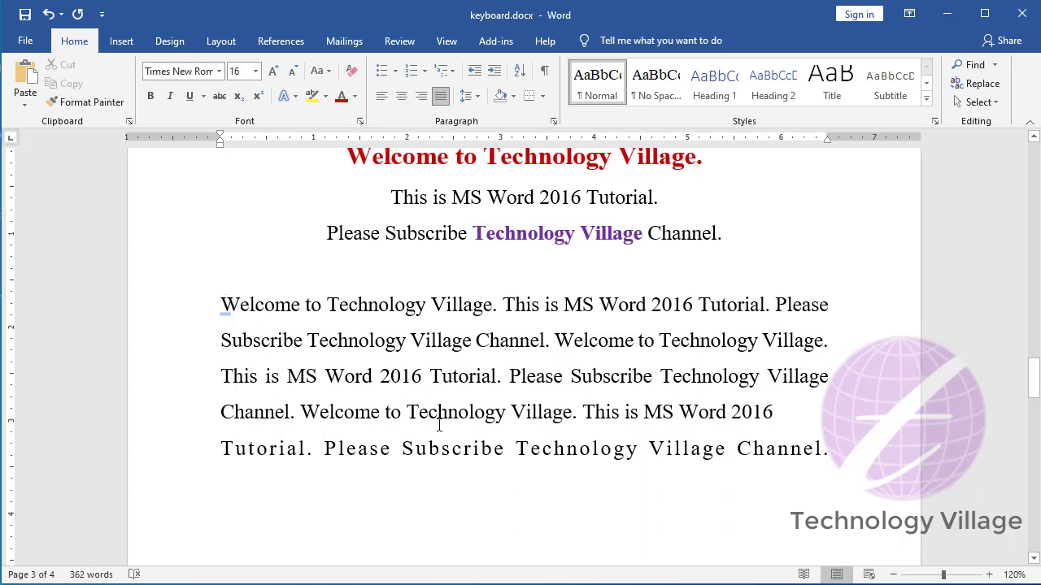
Step: Extend selections through the paragraph with Ctrl+Shift+Down and Ctrl+Shift+Up
key(ctrl+shift+Down)
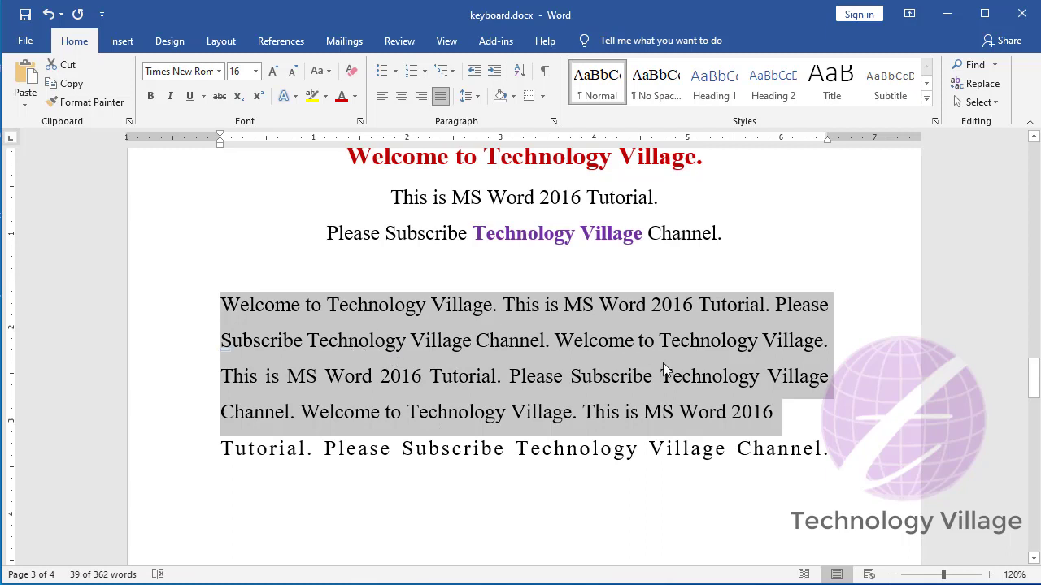
click(709, 415)
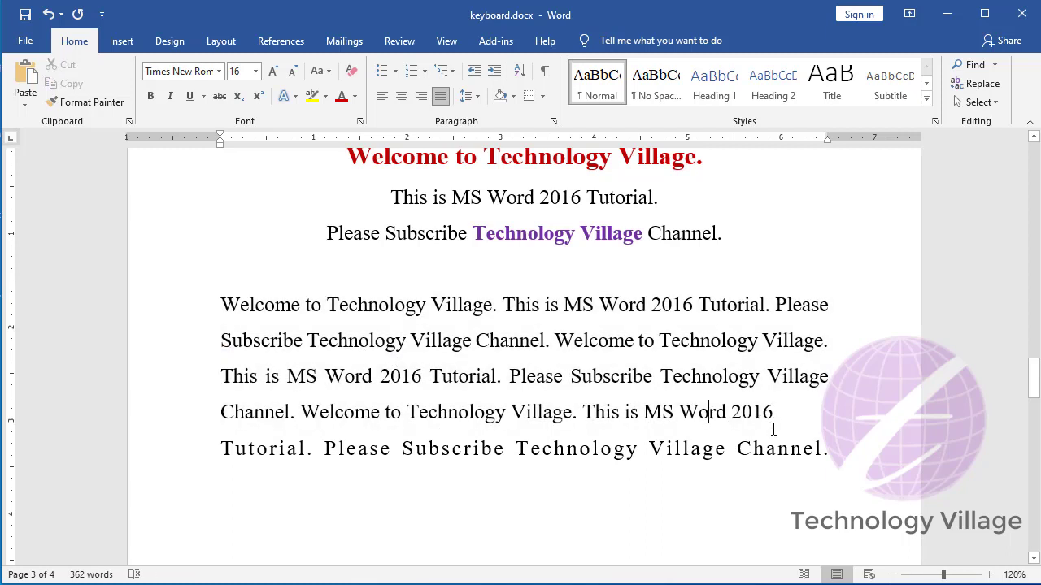
key(ctrl+shift+Up)
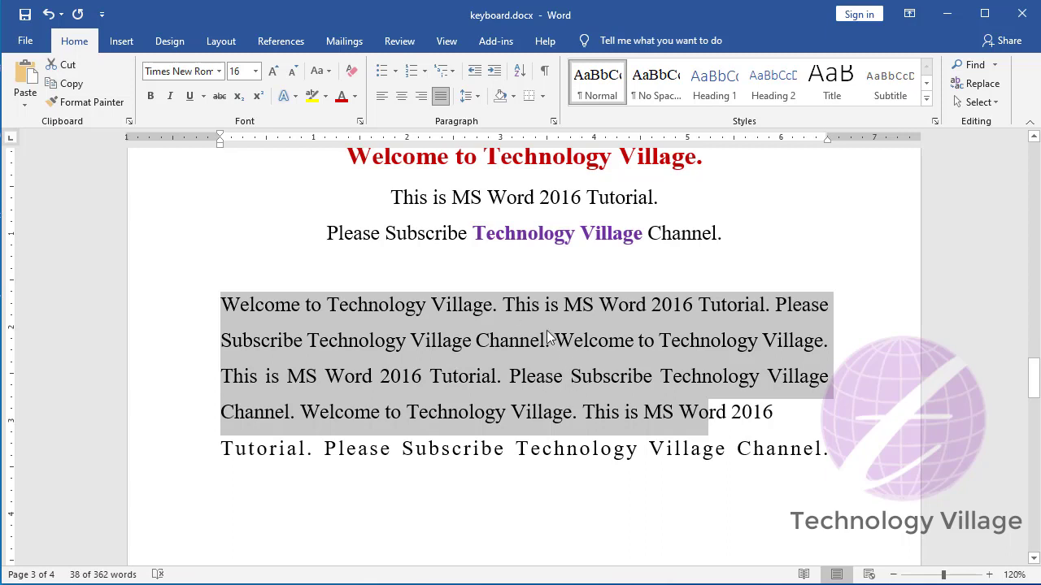
click(539, 342)
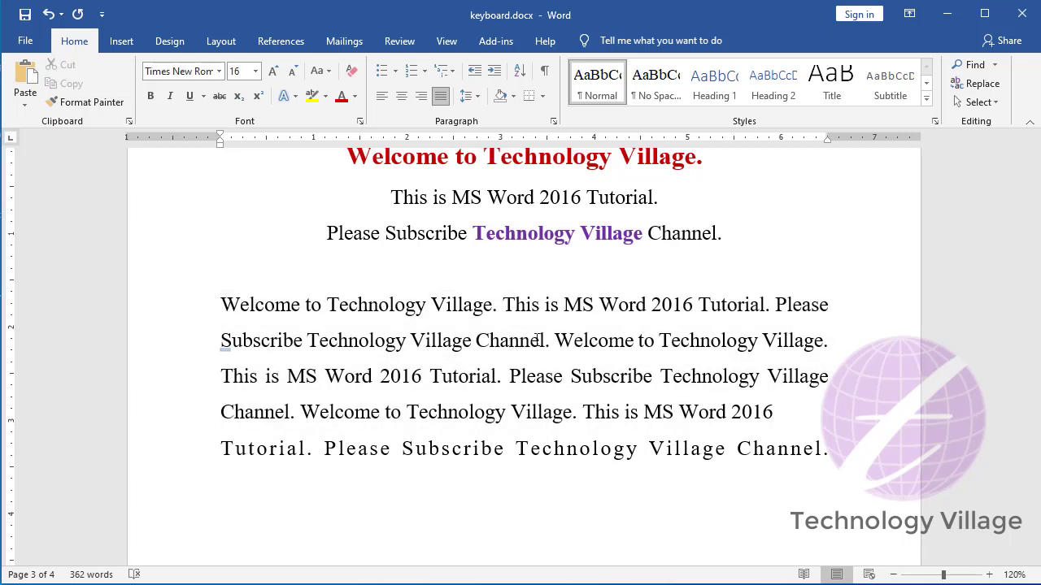
Step: Select up one screen with Shift+Page Up, then from Channel to the end with Ctrl+Shift+End
key(shift+Page_Up)
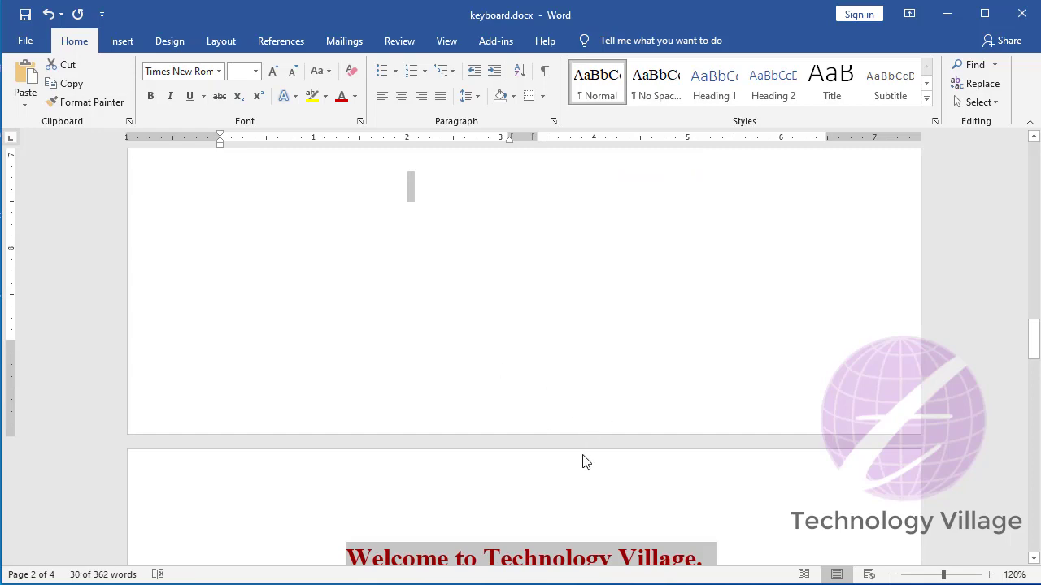
scroll(582, 455, down, 5)
scroll(569, 439, down, 4)
scroll(557, 417, up, 9)
scroll(520, 382, up, 2)
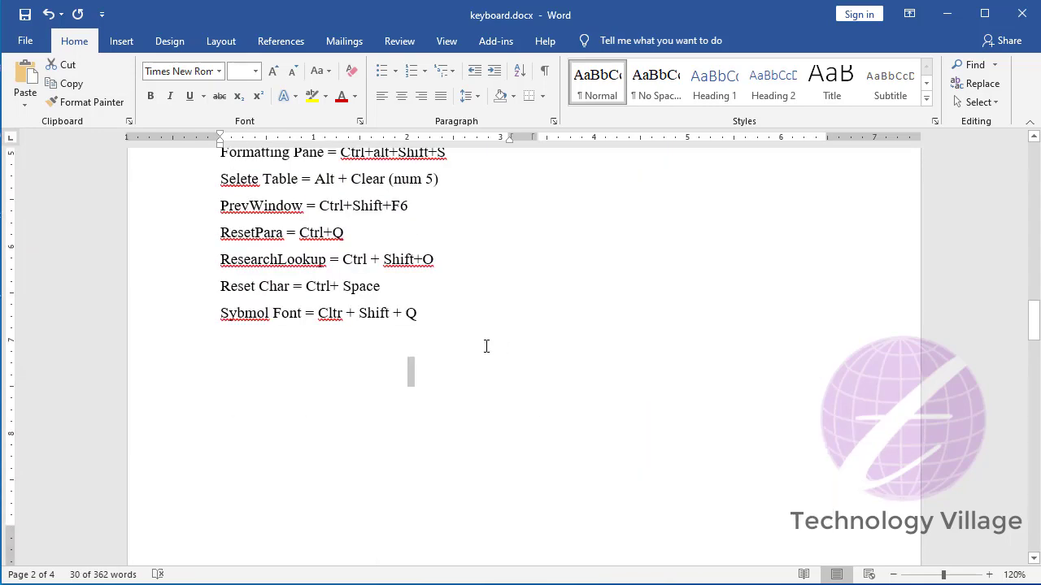
scroll(448, 382, down, 4)
scroll(452, 382, down, 3)
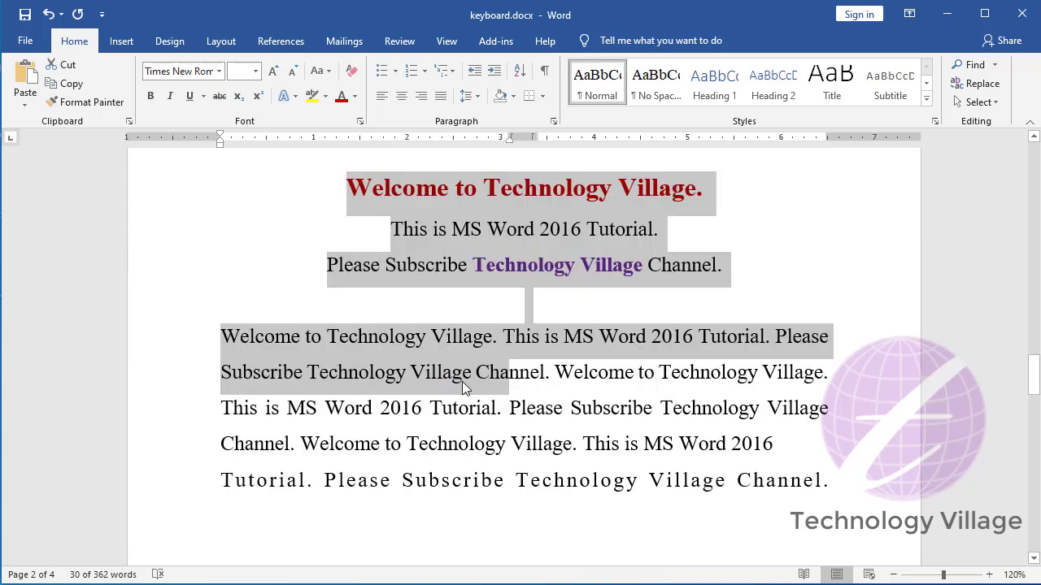
click(510, 374)
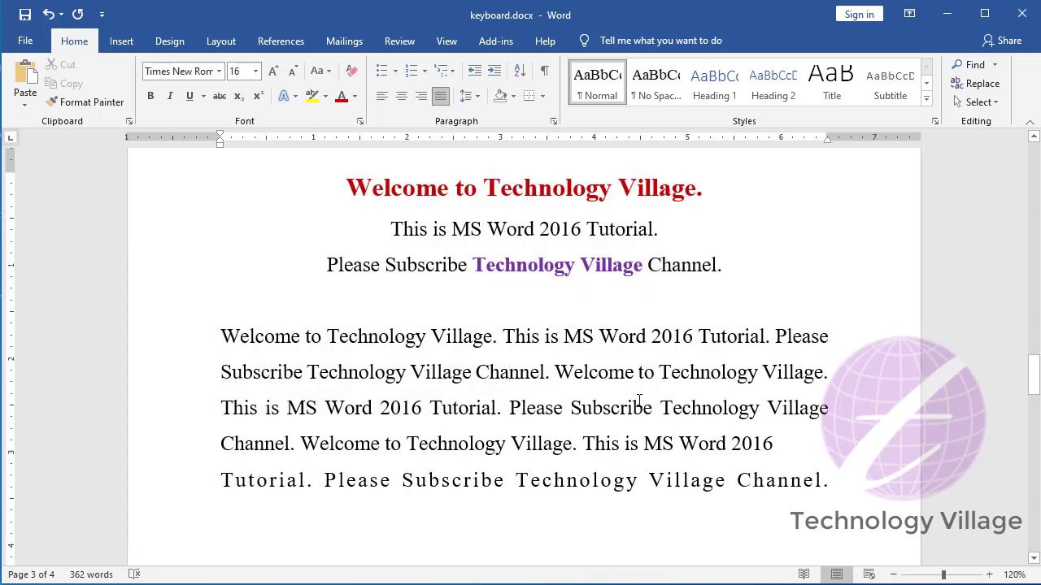
key(ctrl+shift+End)
Step: Jump to the document start with Ctrl+Home, then to the end with Ctrl+End
scroll(560, 404, up, 3)
scroll(560, 404, down, 3)
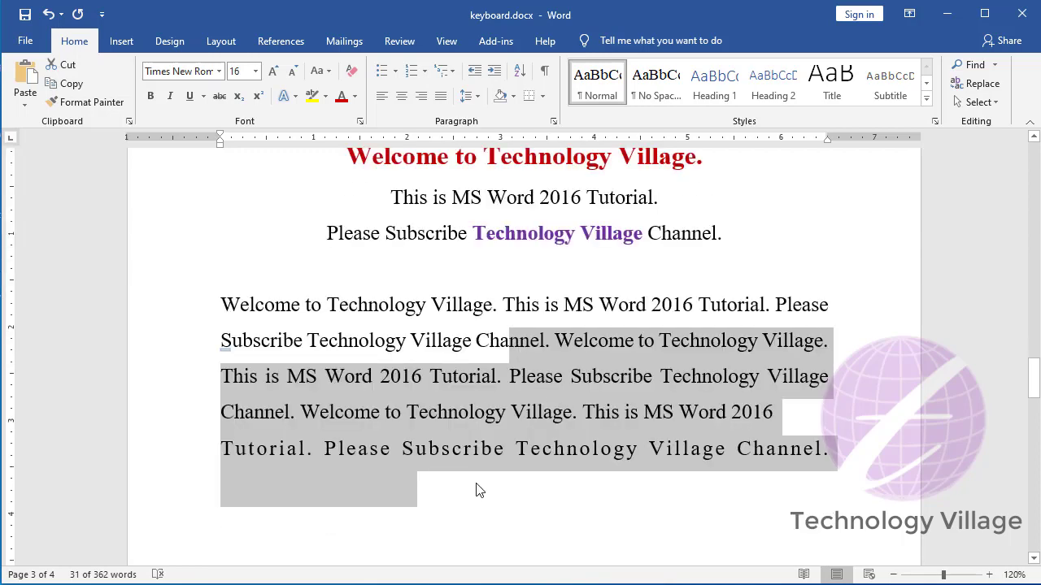
key(ctrl+Home)
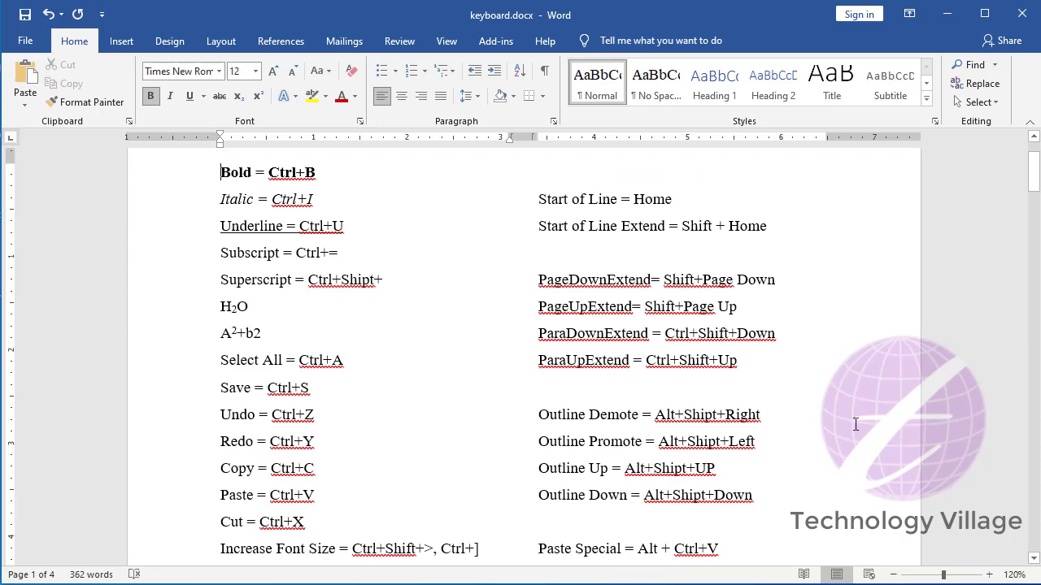
key(ctrl+End)
Step: Select the four-line paragraph by triple-click and the word Channel by double-click
scroll(777, 406, up, 5)
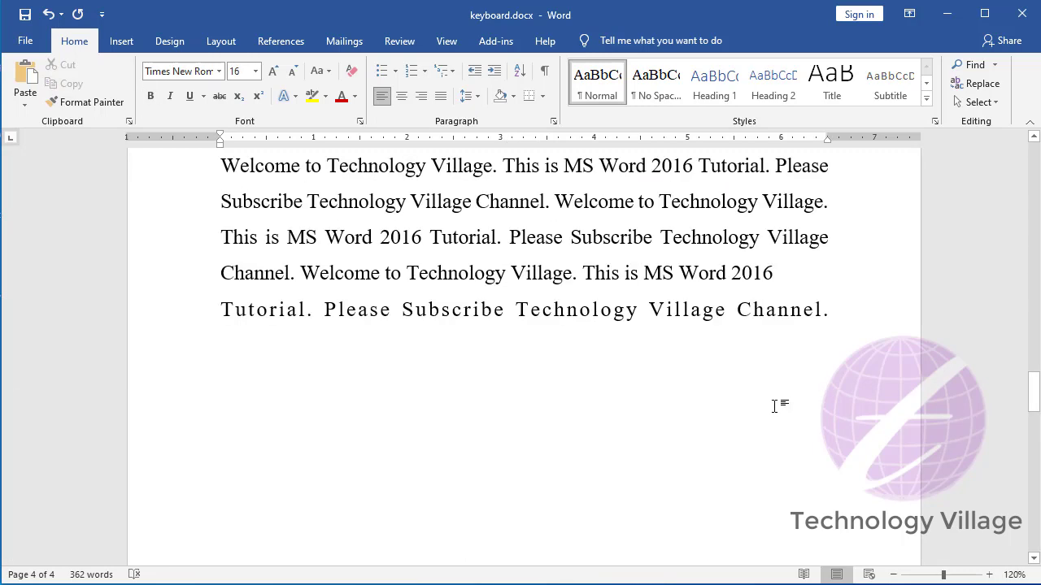
scroll(777, 407, up, 5)
scroll(773, 407, down, 4)
scroll(393, 286, up, 2)
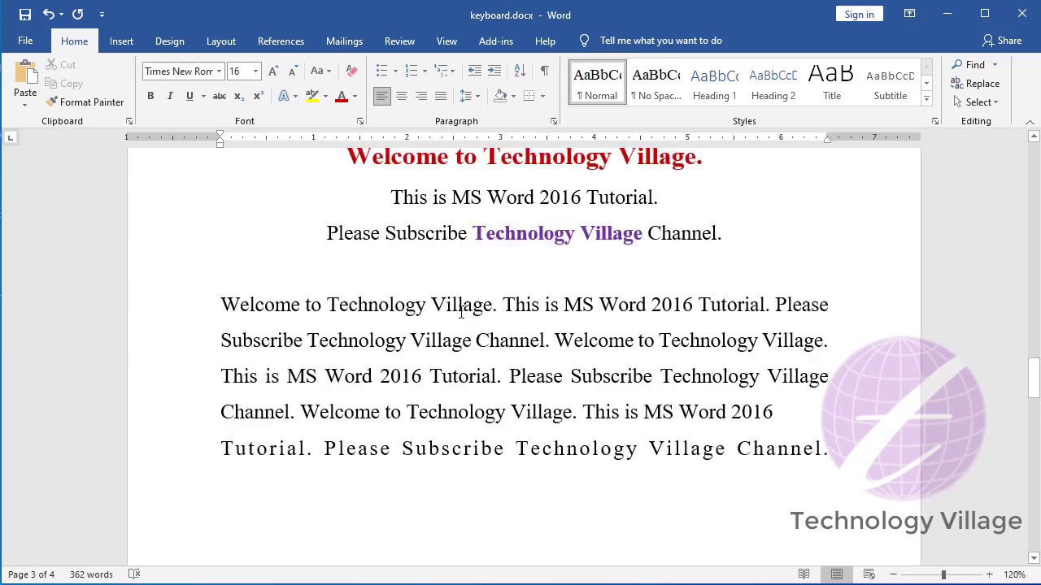
triple_click(504, 342)
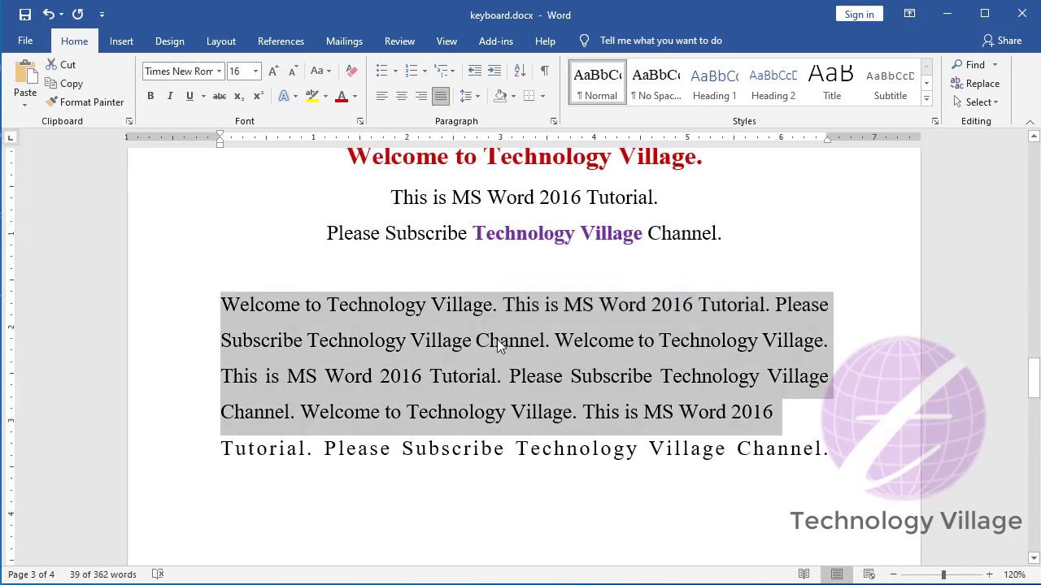
click(506, 344)
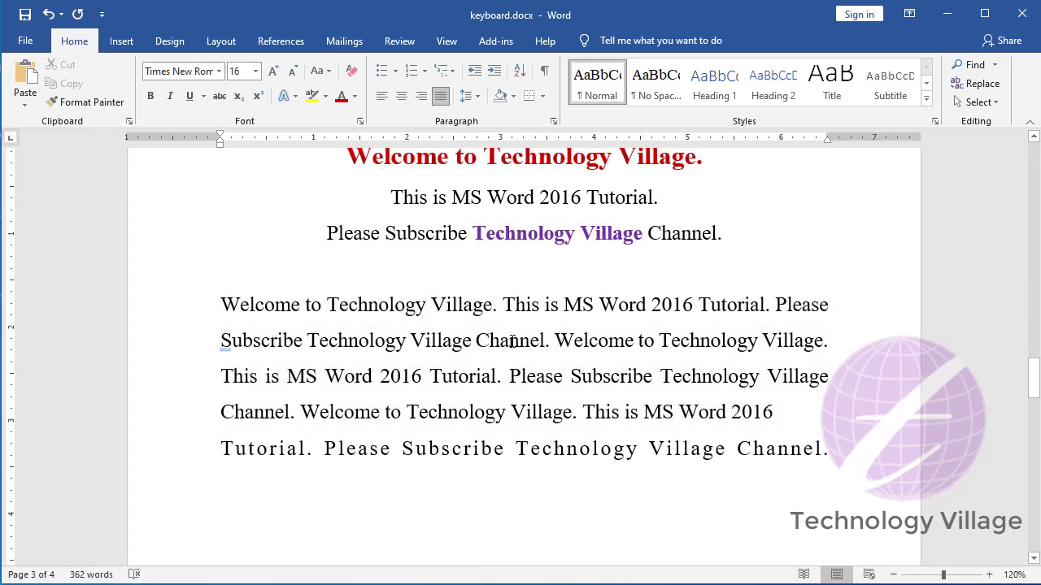
double_click(510, 341)
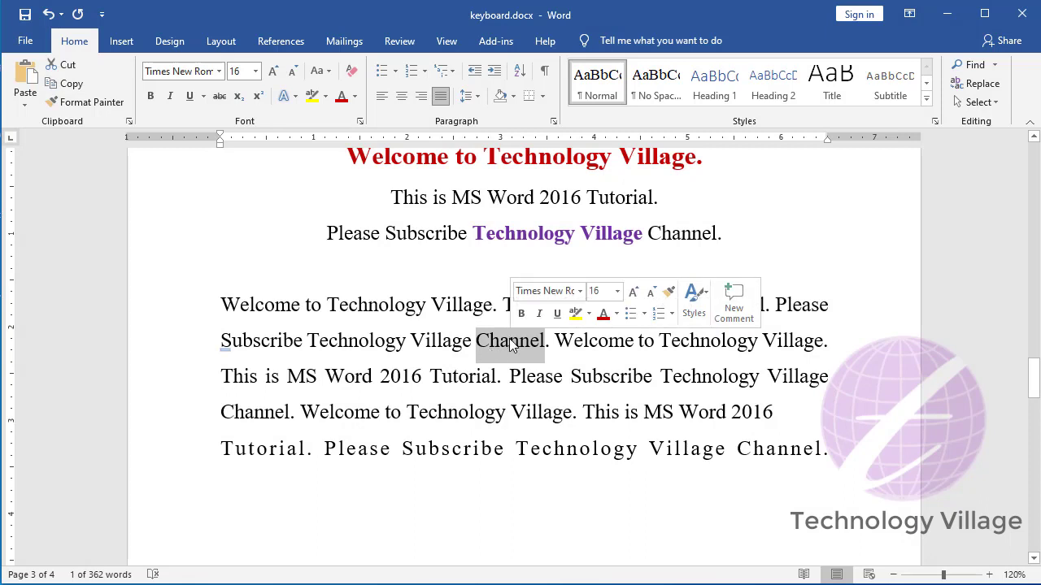
triple_click(509, 340)
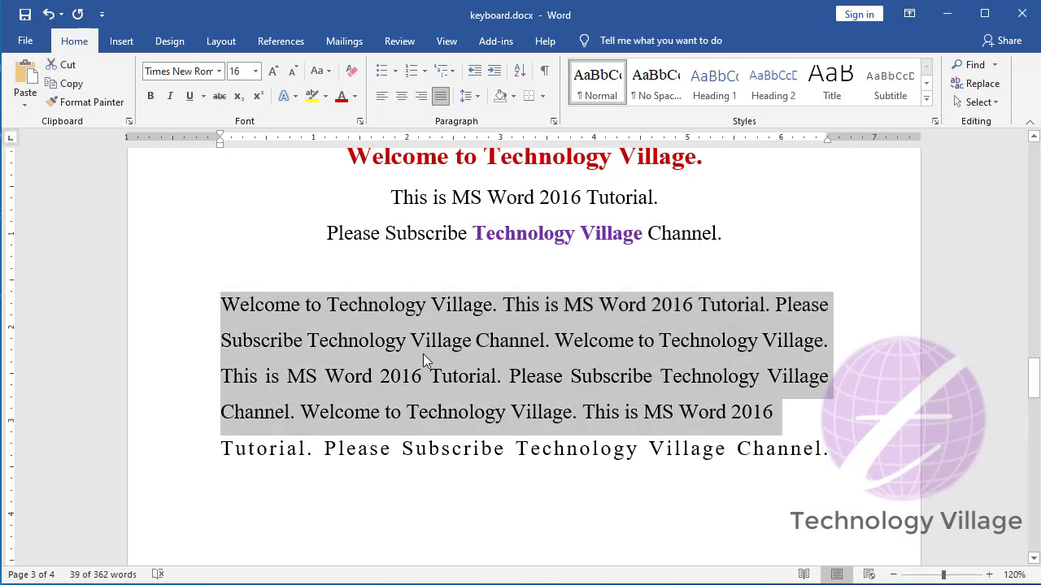
Step: Return to page 1 of the shortcut list with Ctrl+Home
key(ctrl+Home)
scroll(423, 358, down, 3)
scroll(712, 273, down, 1)
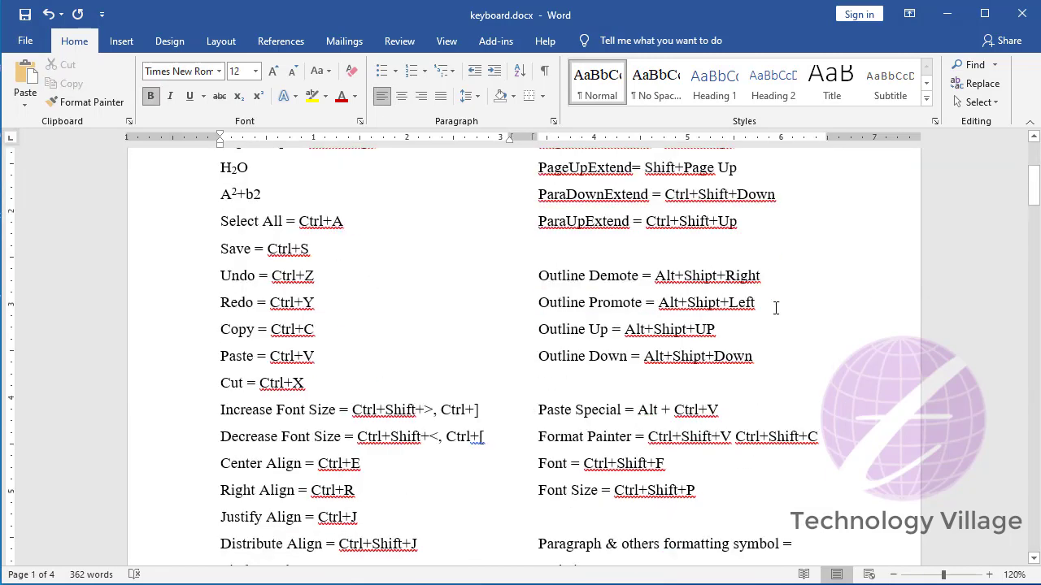
Step: Copy the Bold = Ctrl+B line and place the caret on the blank line below Outline Down
scroll(775, 307, down, 2)
click(739, 266)
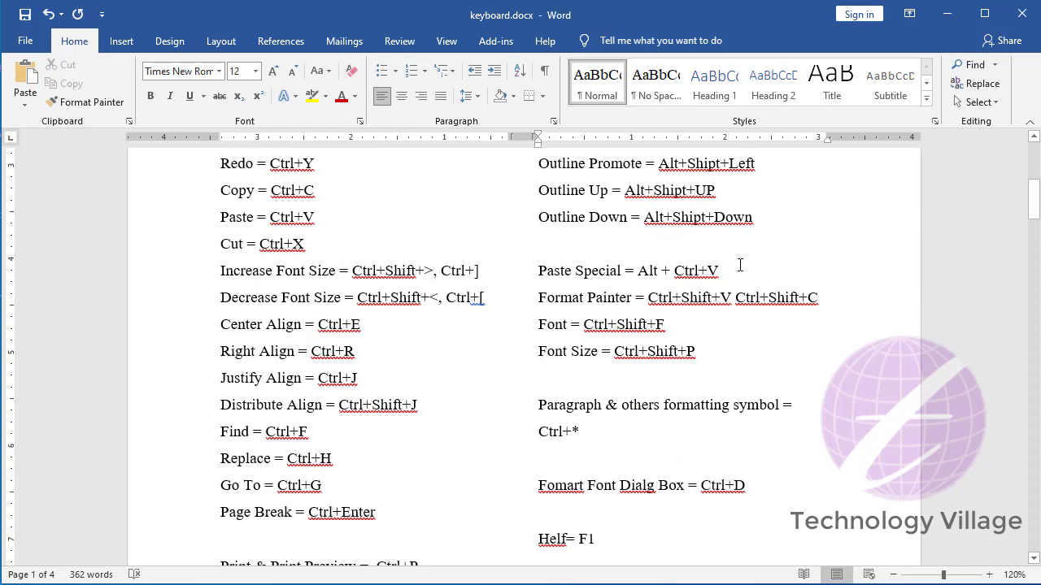
key(ctrl+Home)
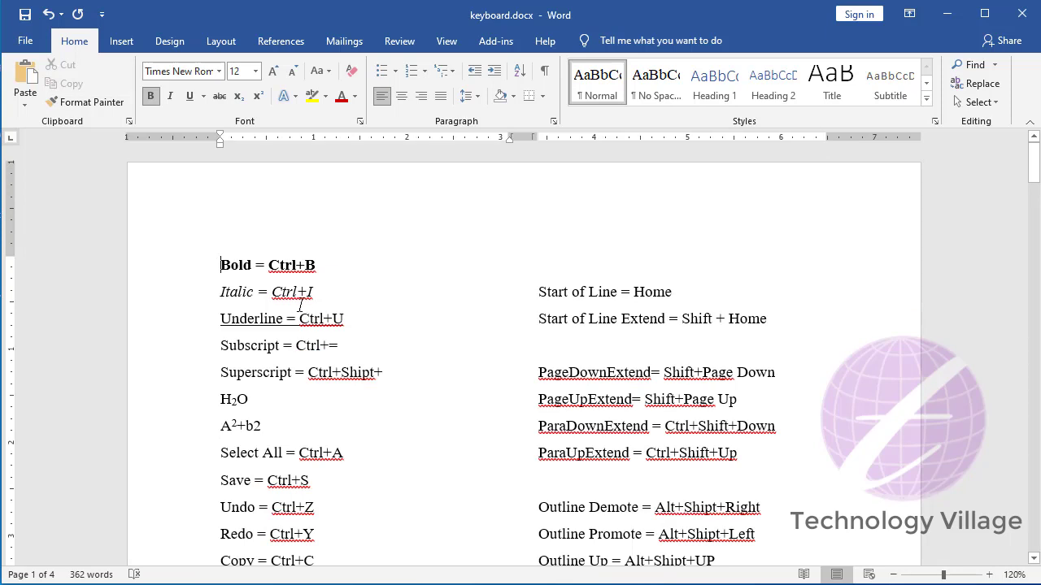
triple_click(317, 265)
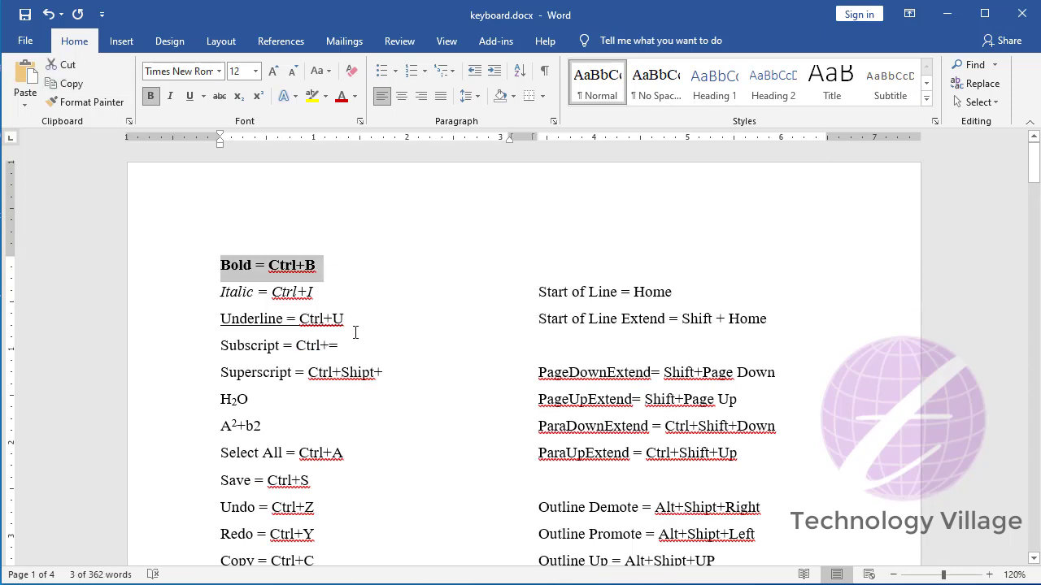
scroll(650, 323, down, 3)
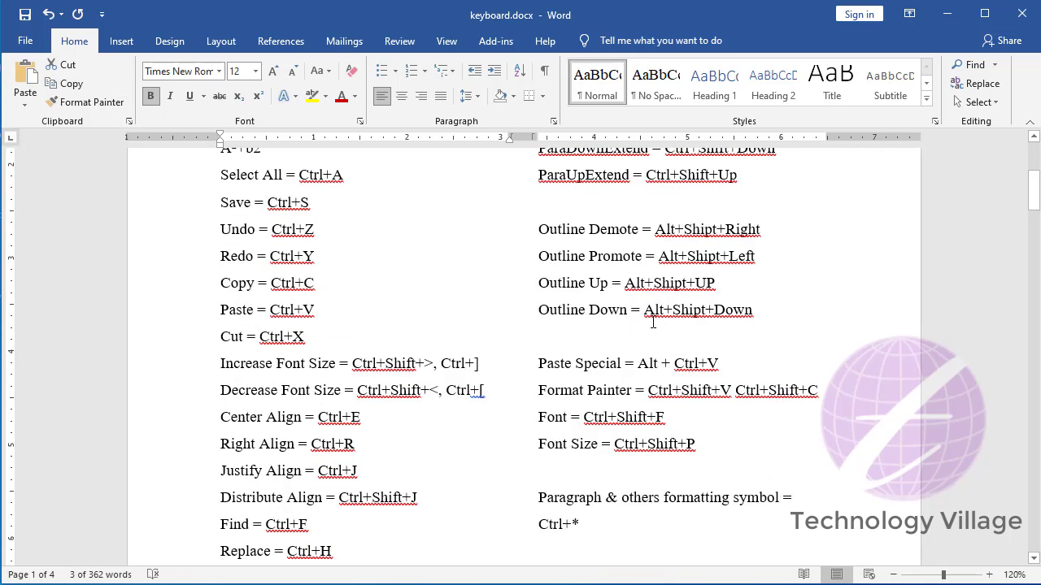
click(662, 335)
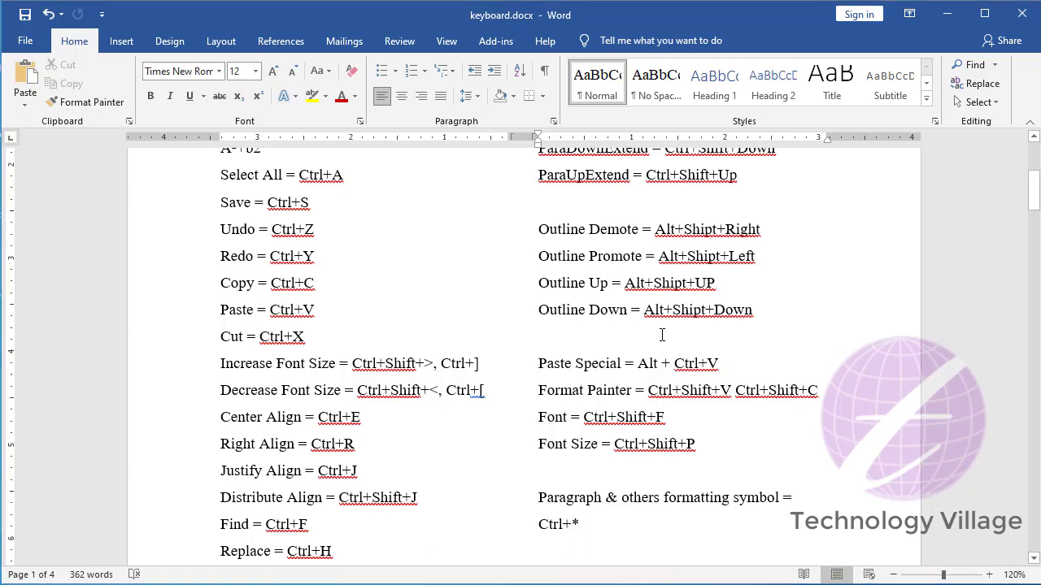
key(ctrl+alt+v)
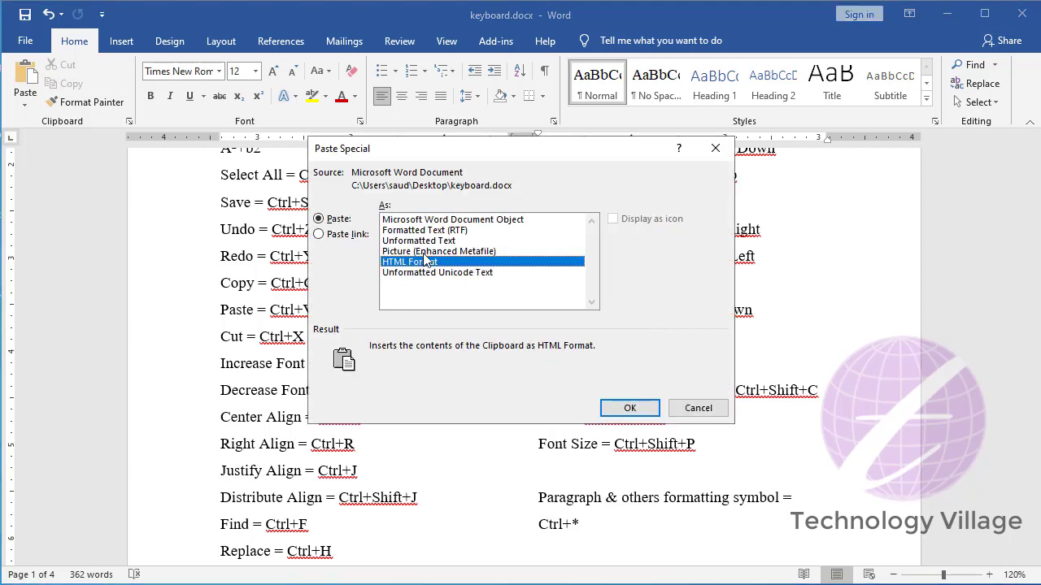
click(452, 275)
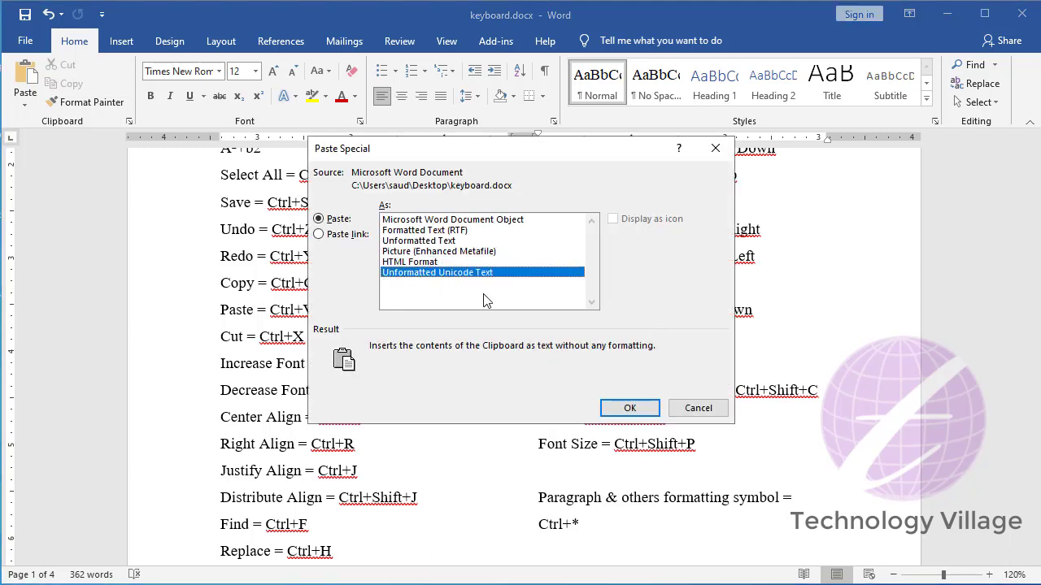
click(423, 240)
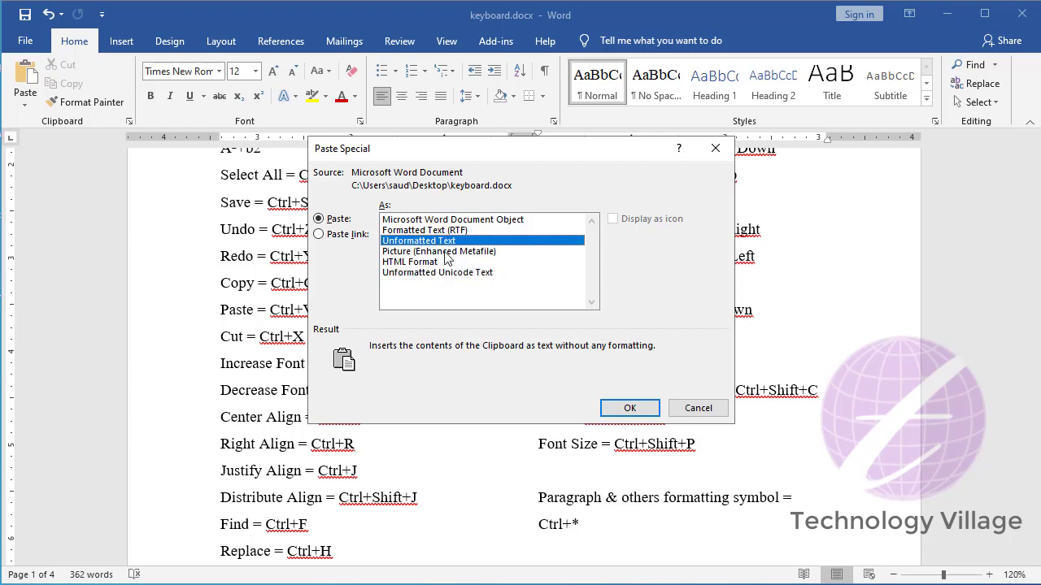
click(625, 408)
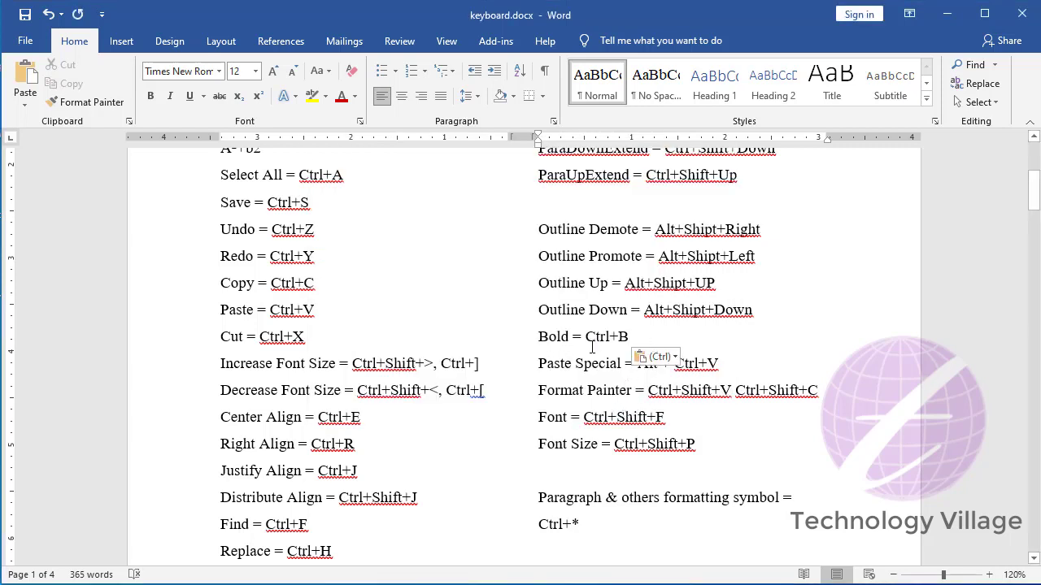
key(ctrl+z)
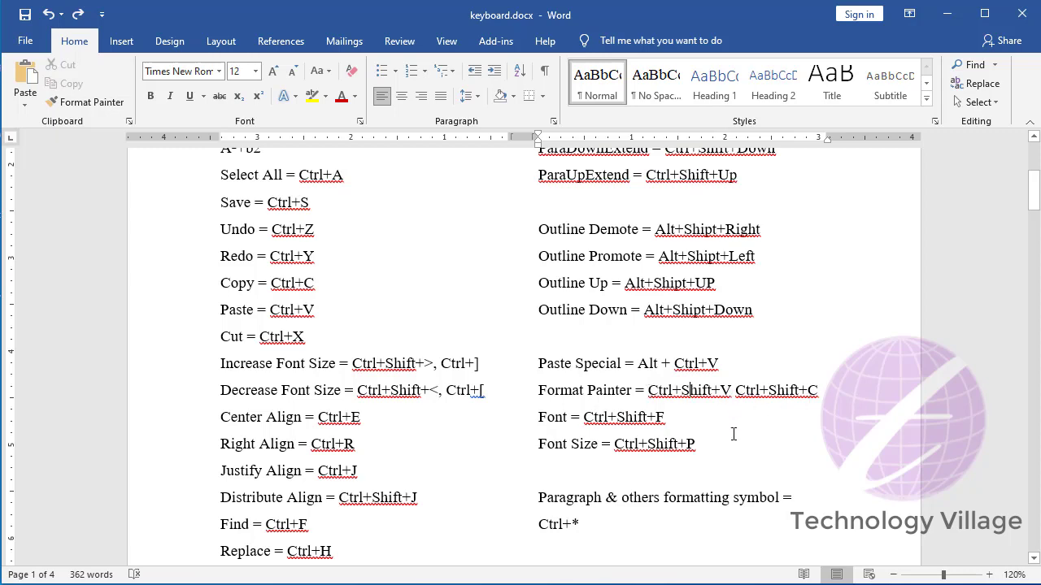
scroll(733, 435, up, 5)
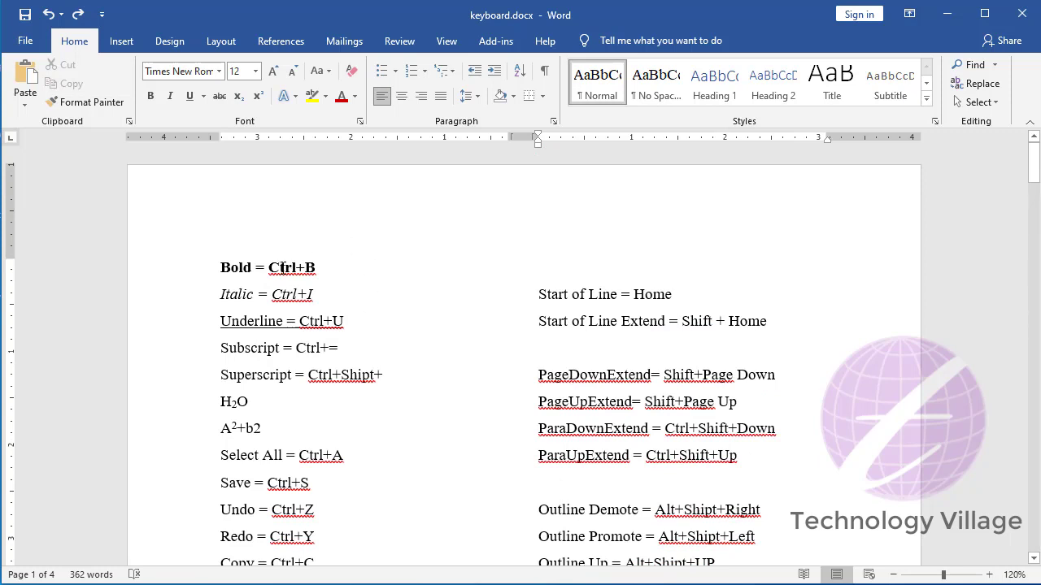
click(282, 268)
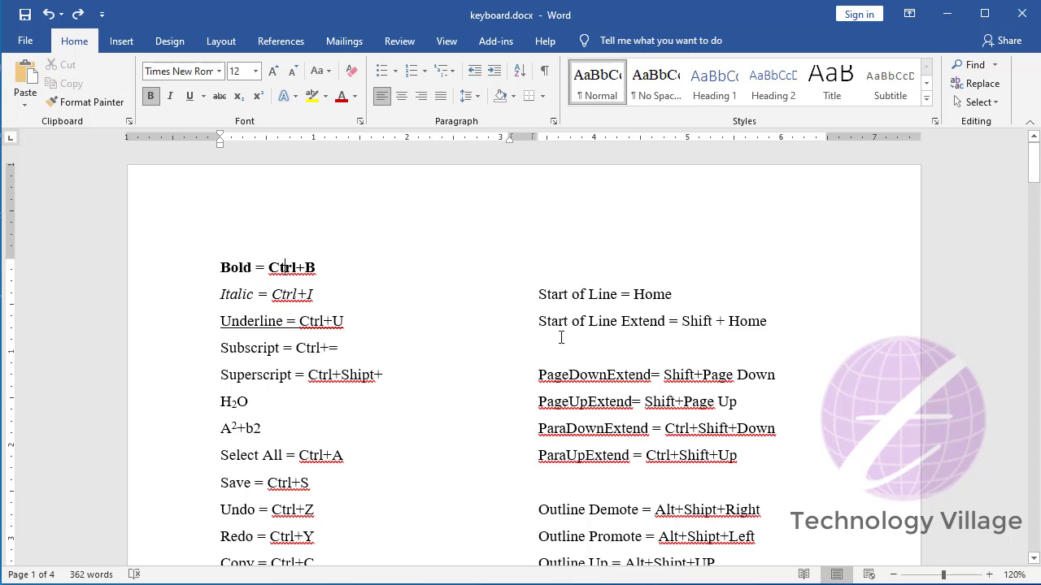
triple_click(608, 295)
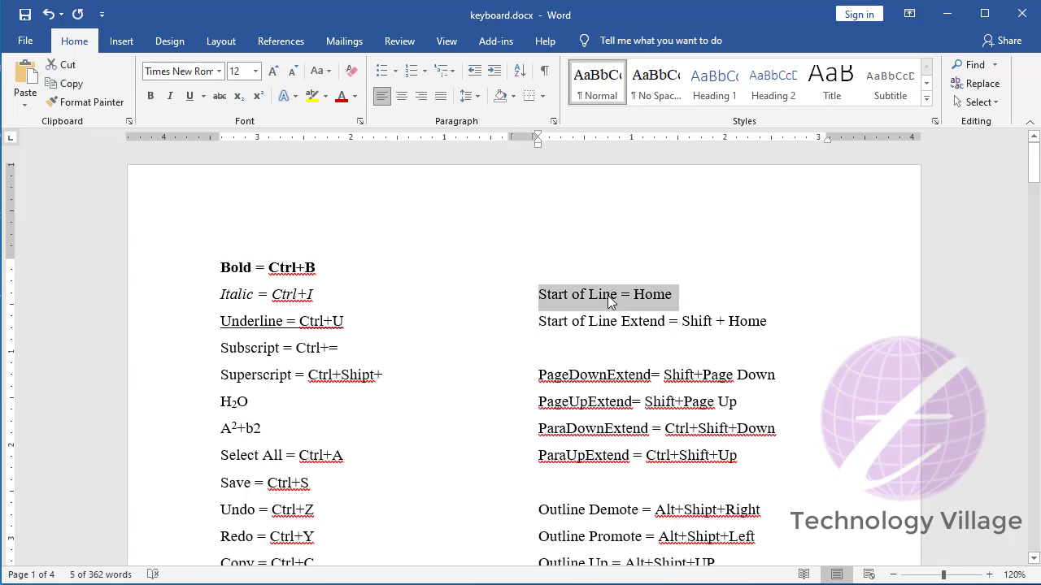
key(ctrl+b)
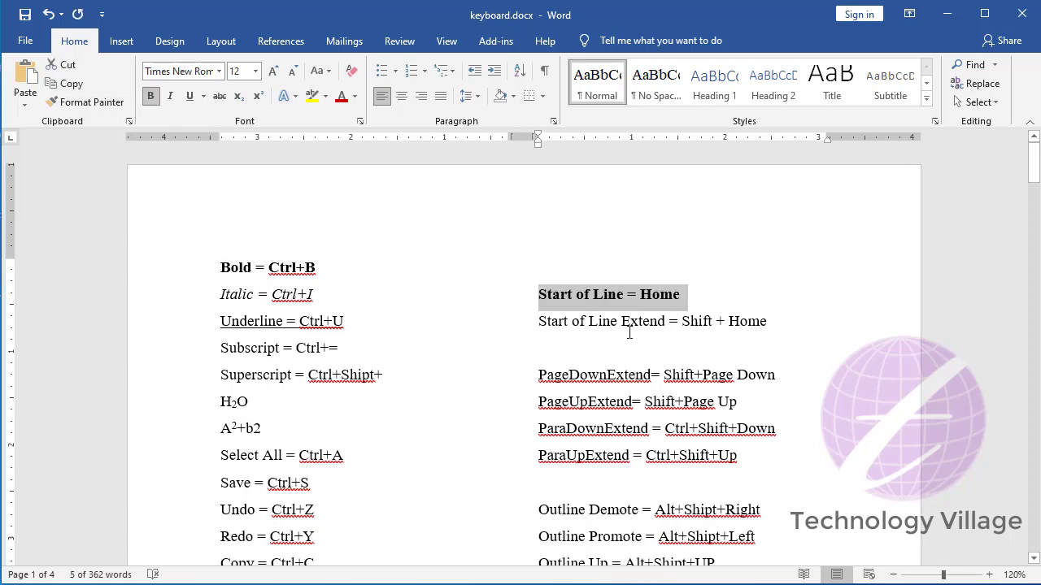
key(ctrl+z)
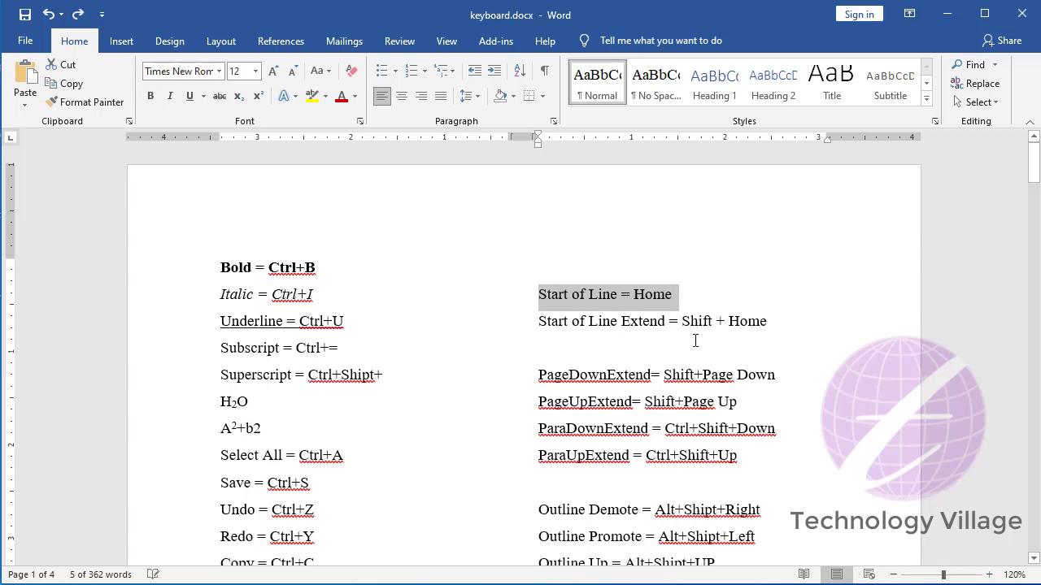
click(612, 300)
scroll(651, 326, down, 4)
scroll(683, 355, down, 2)
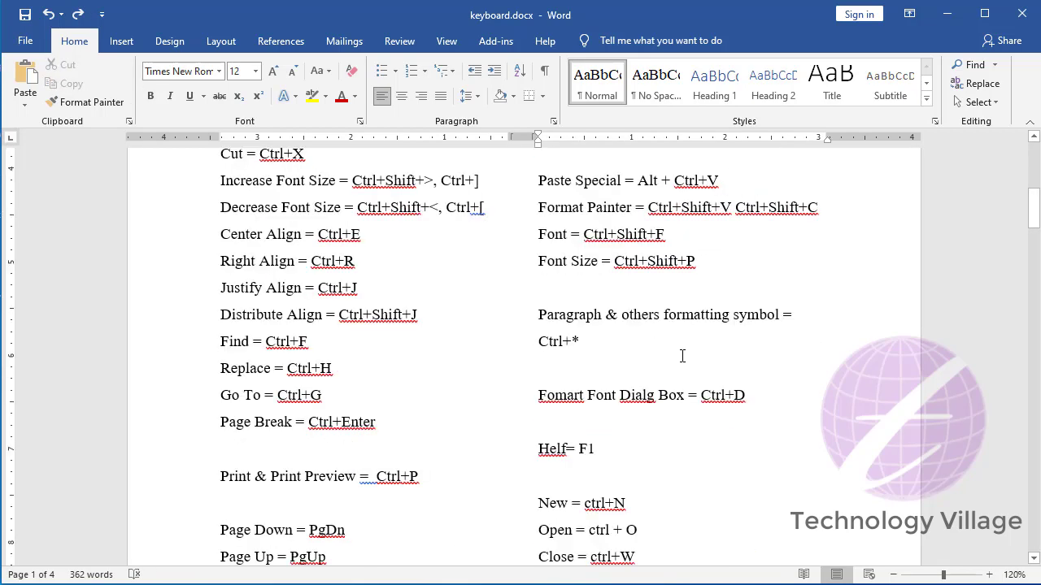
scroll(682, 355, up, 1)
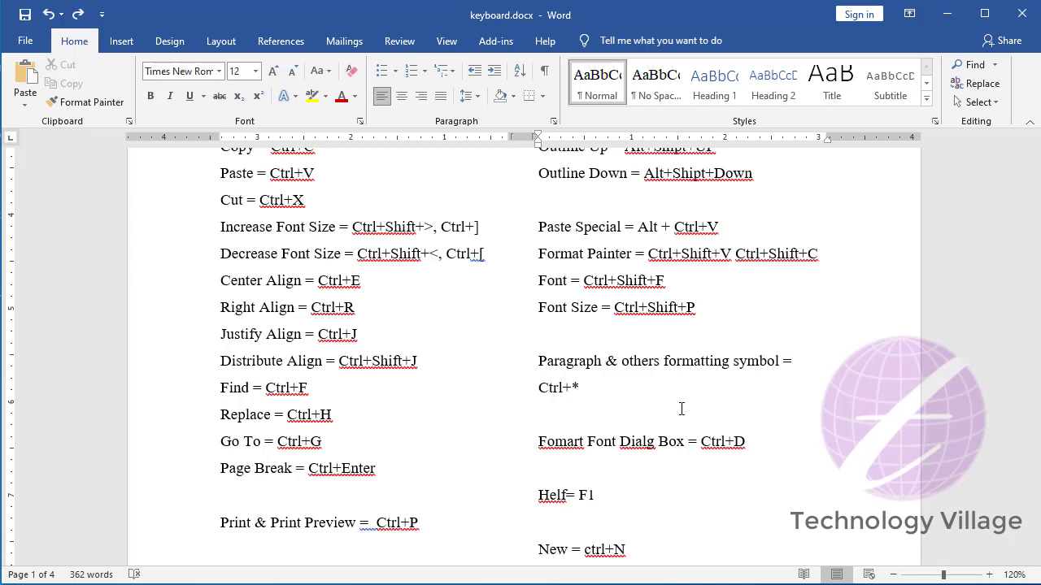
key(ctrl+d)
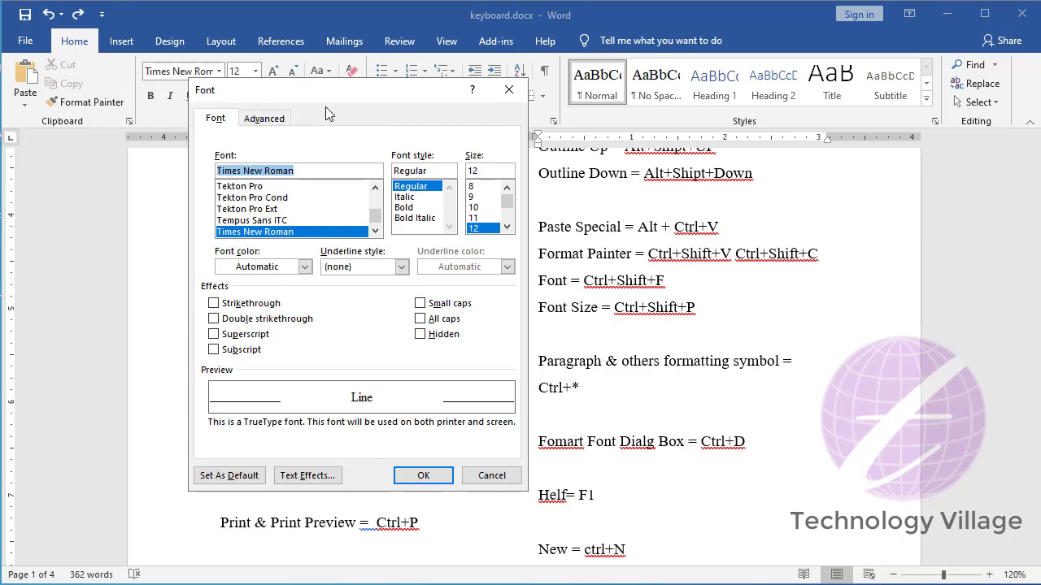
key(Up)
key(Up)
key(Up)
key(Up)
key(Up)
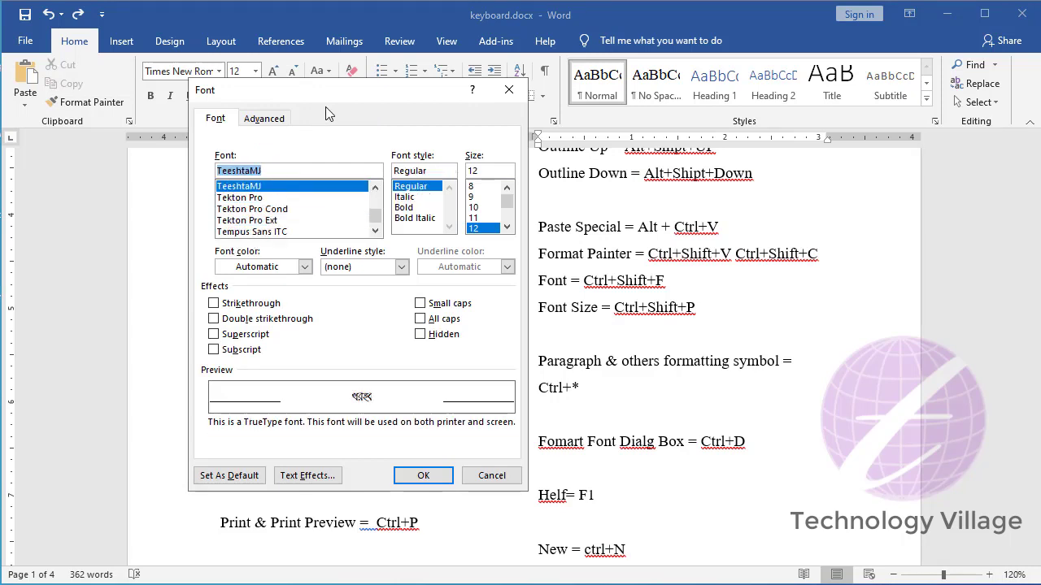
key(Up)
key(Up)
key(Up)
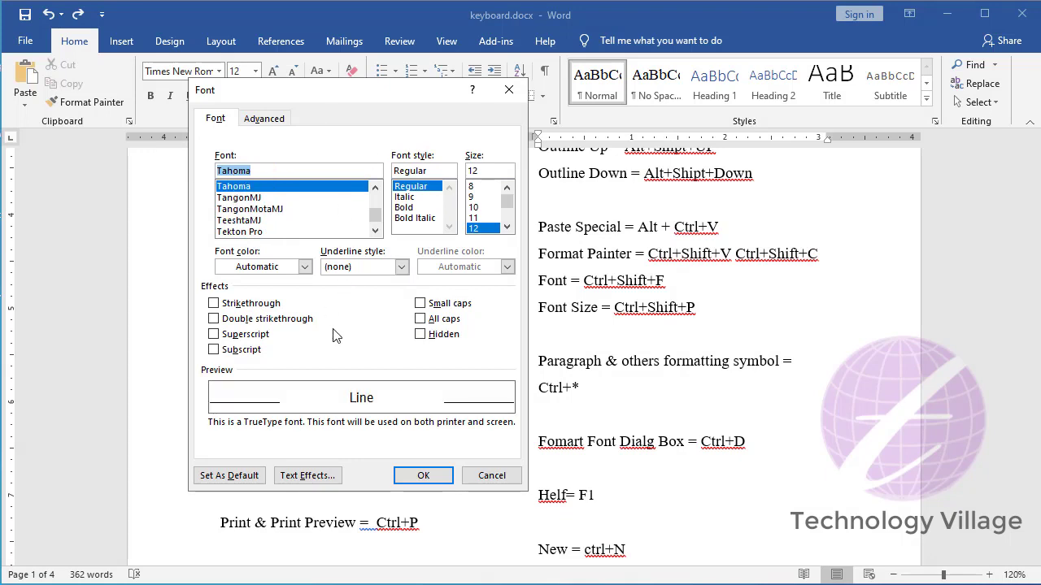
key(Escape)
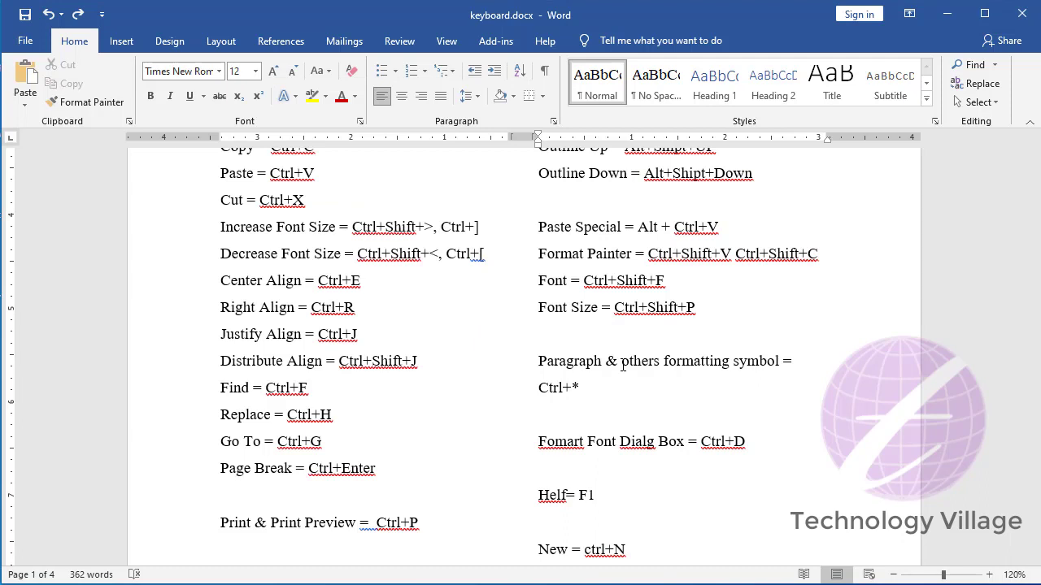
key(ctrl+d)
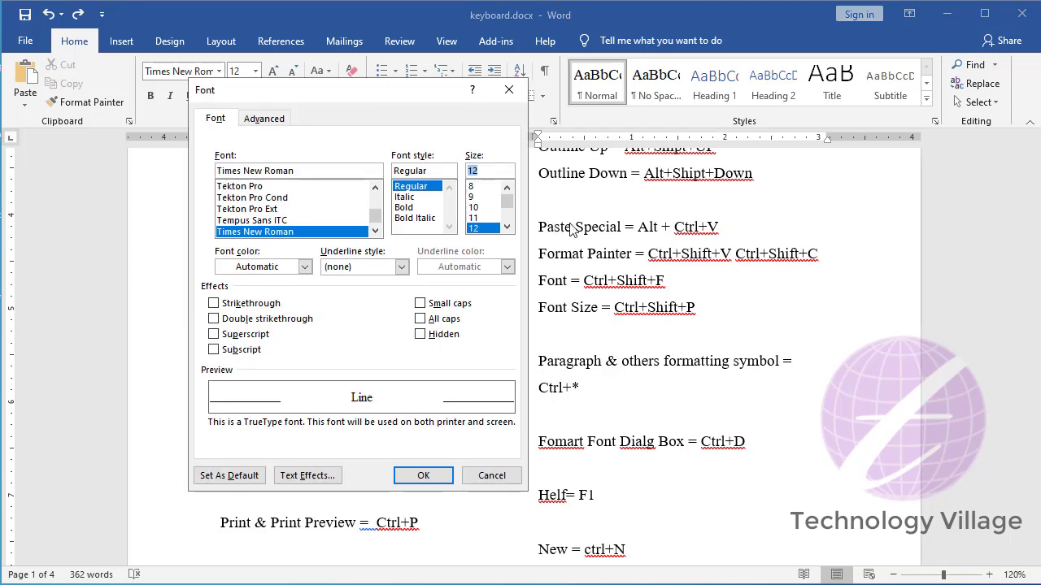
text(30)
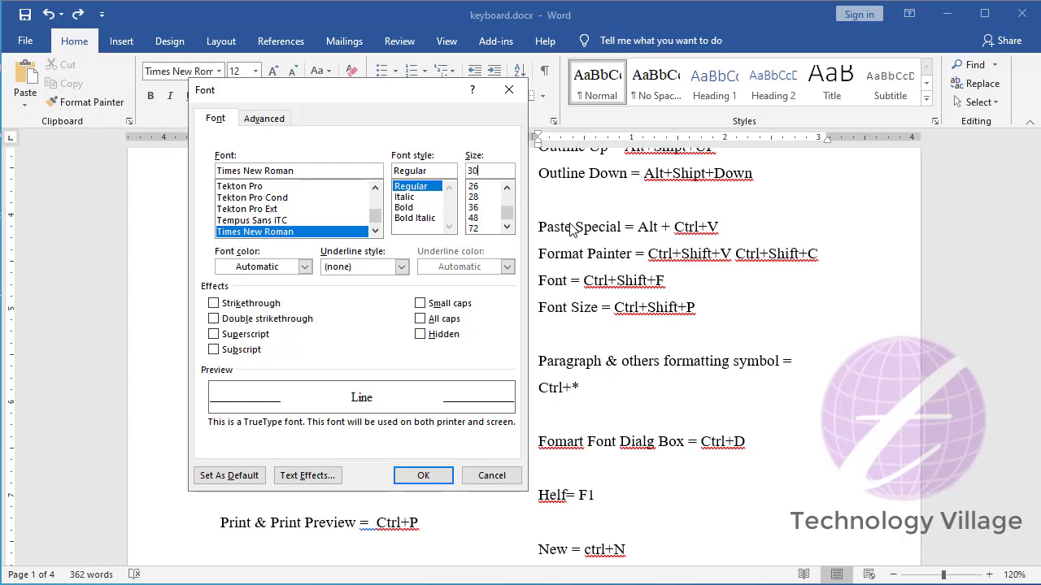
key(Escape)
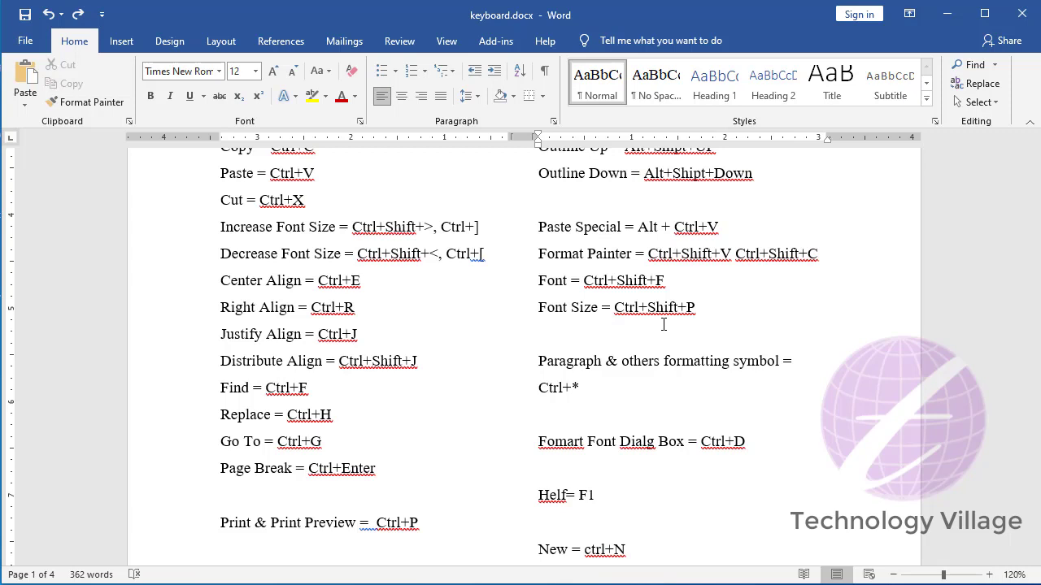
click(604, 382)
Step: Show formatting marks with Ctrl+* and scroll up through the document
key(ctrl+shift+8)
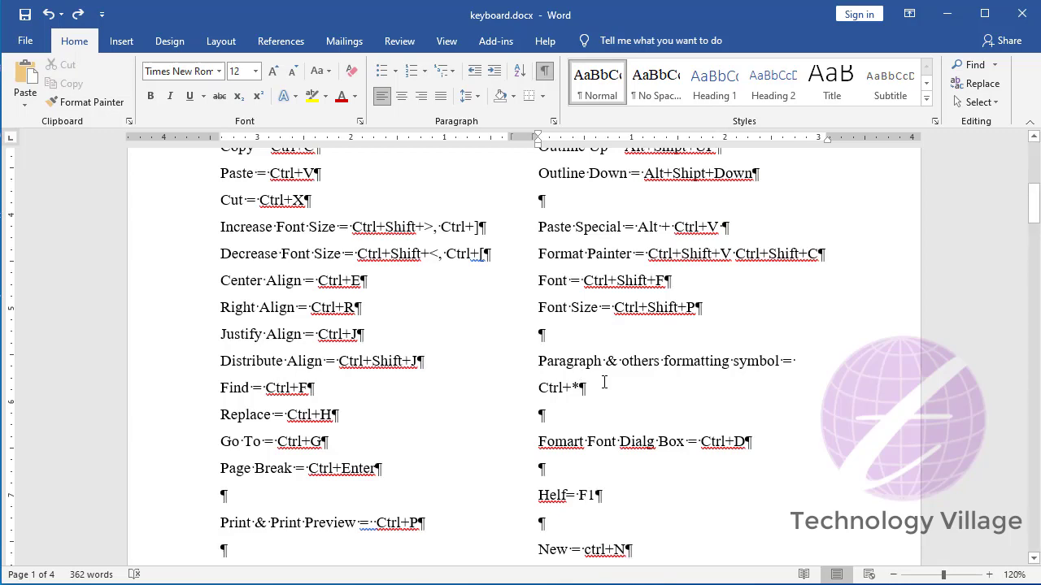
scroll(604, 383, up, 2)
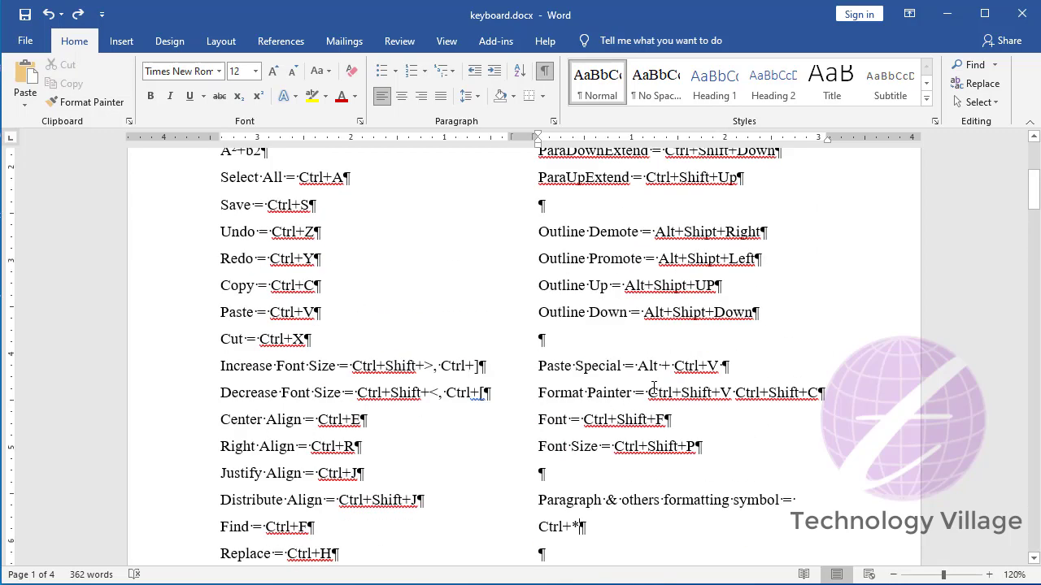
scroll(650, 387, up, 3)
scroll(578, 345, up, 2)
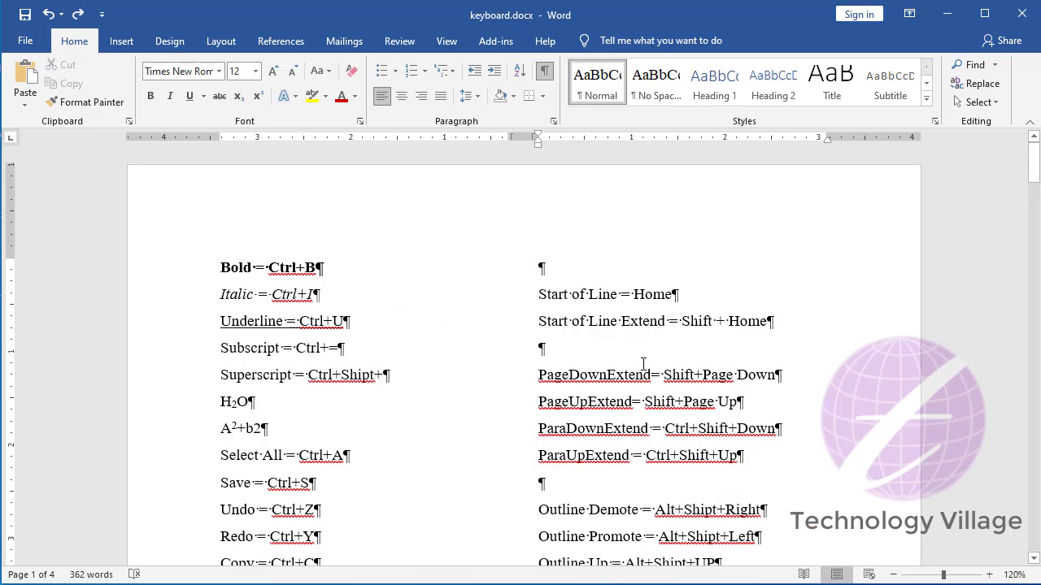
scroll(644, 363, down, 3)
scroll(597, 303, down, 3)
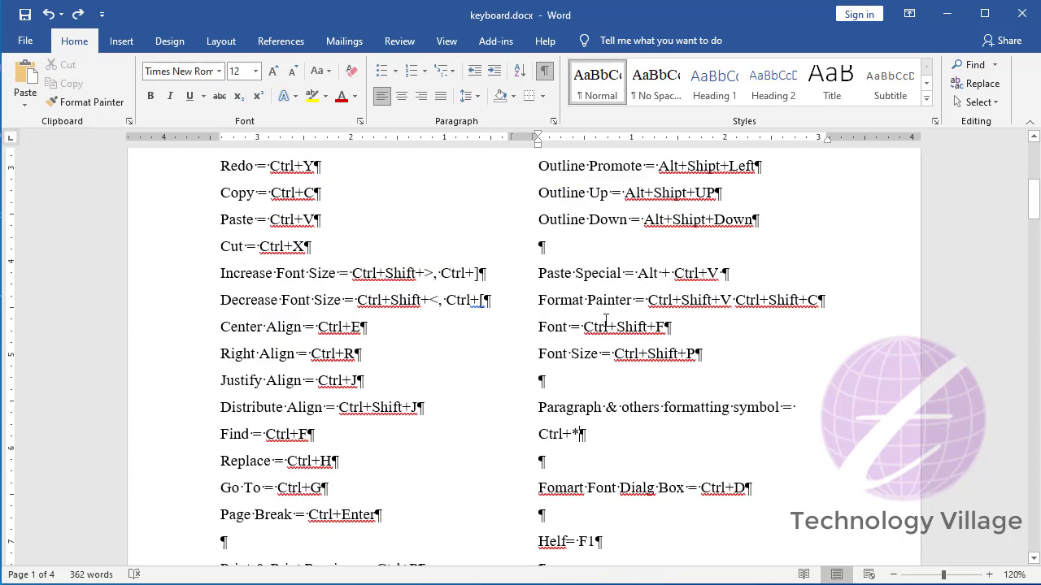
scroll(650, 349, down, 3)
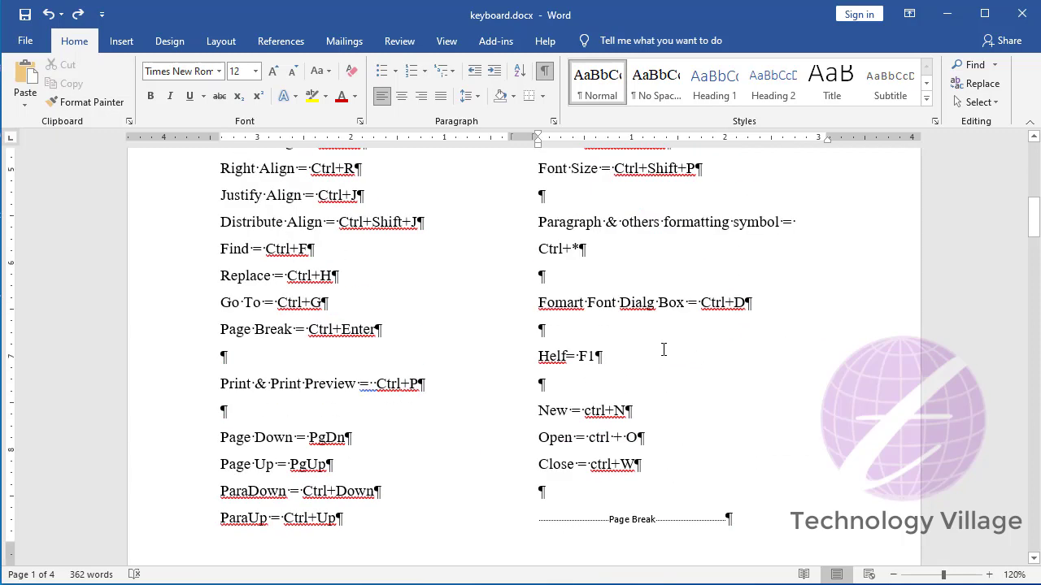
Step: Scroll down through the pages, hide formatting marks again and return to the start
scroll(664, 349, down, 2)
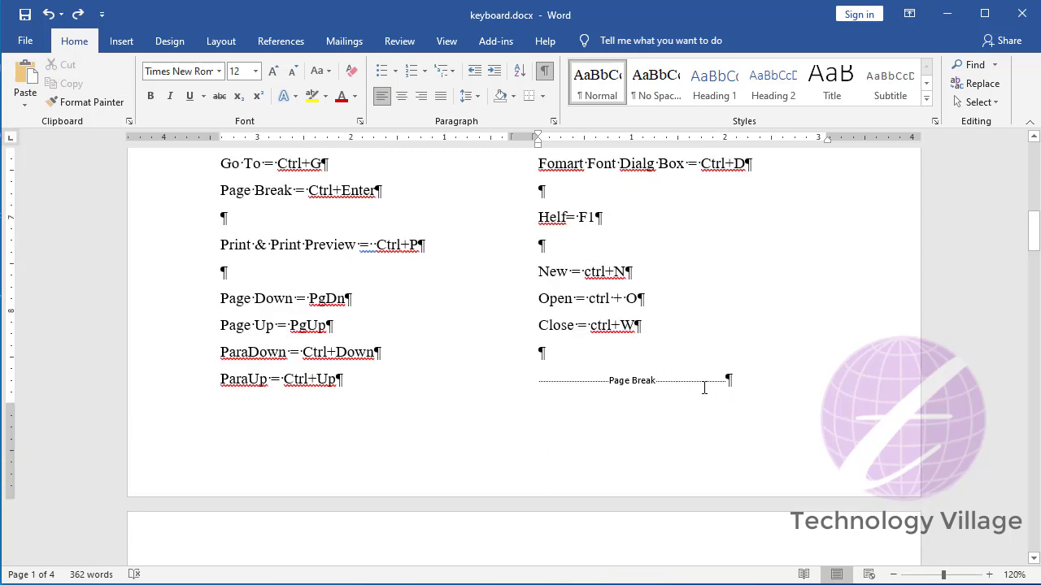
scroll(704, 374, down, 5)
scroll(576, 380, down, 3)
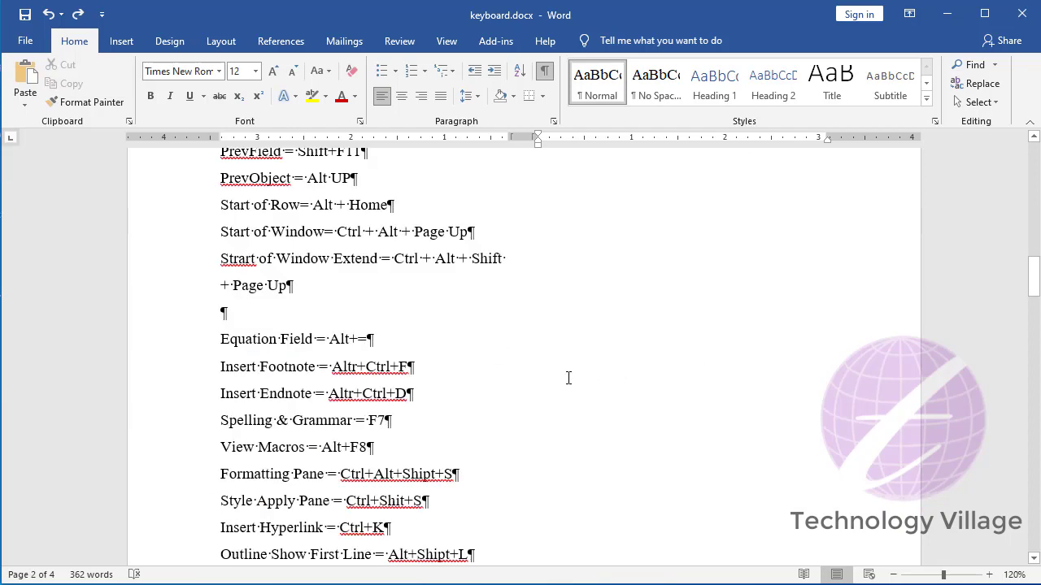
scroll(569, 379, down, 3)
scroll(592, 374, down, 4)
scroll(596, 379, down, 3)
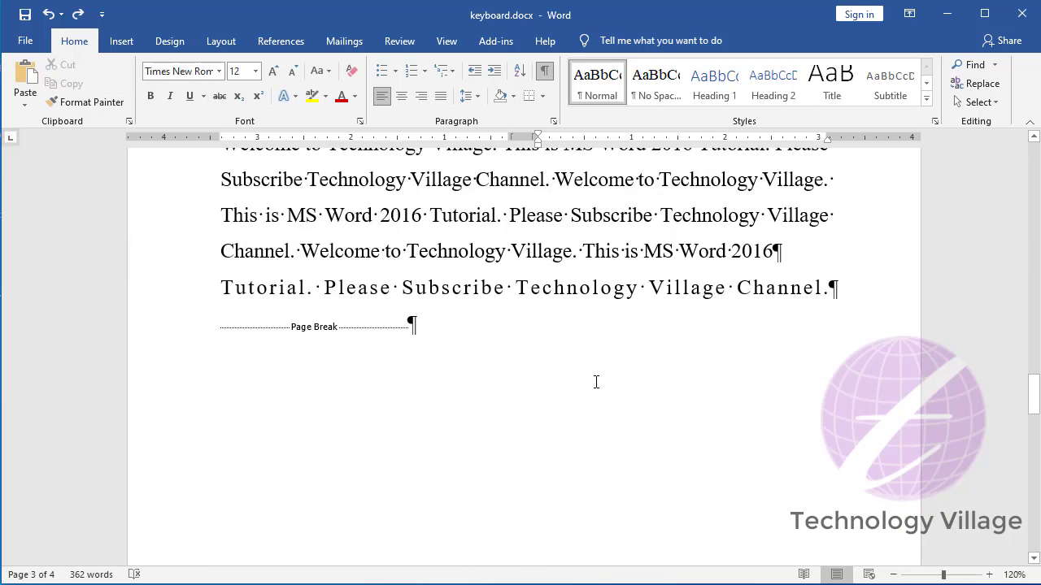
key(ctrl+shift+8)
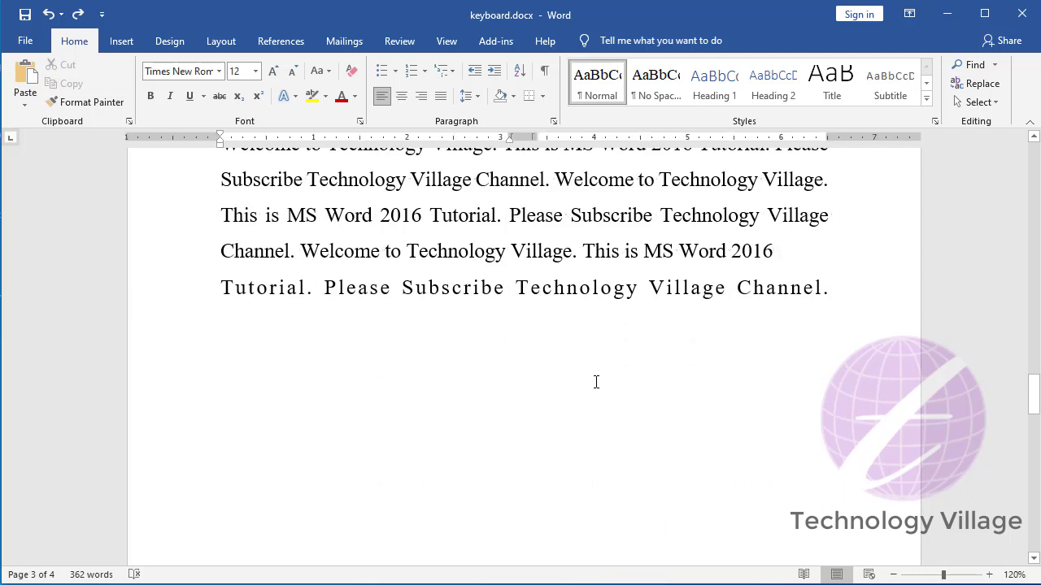
key(ctrl+Home)
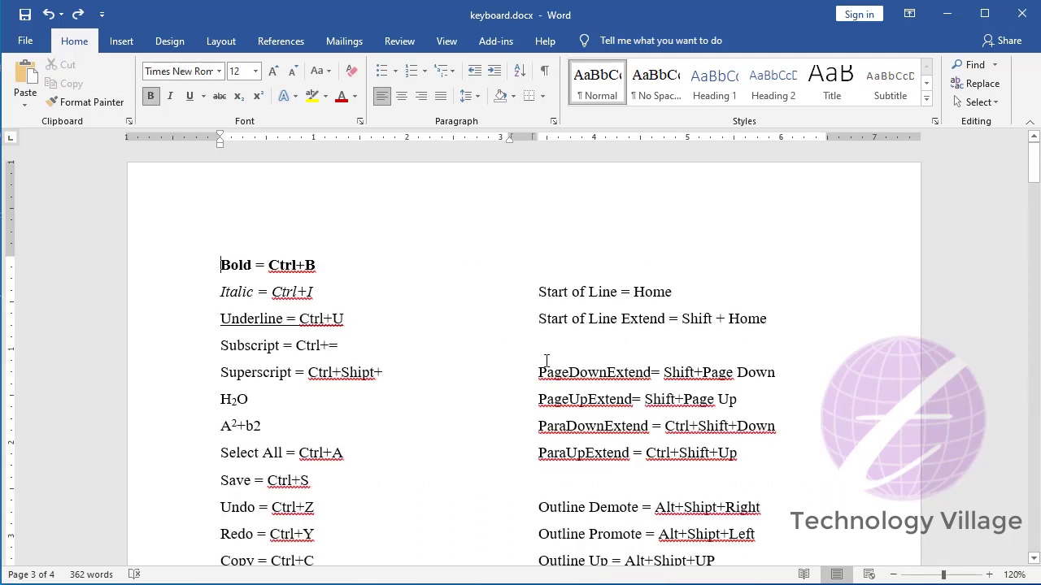
Step: Show and then hide formatting marks, and scroll down the shortcut list
click(545, 77)
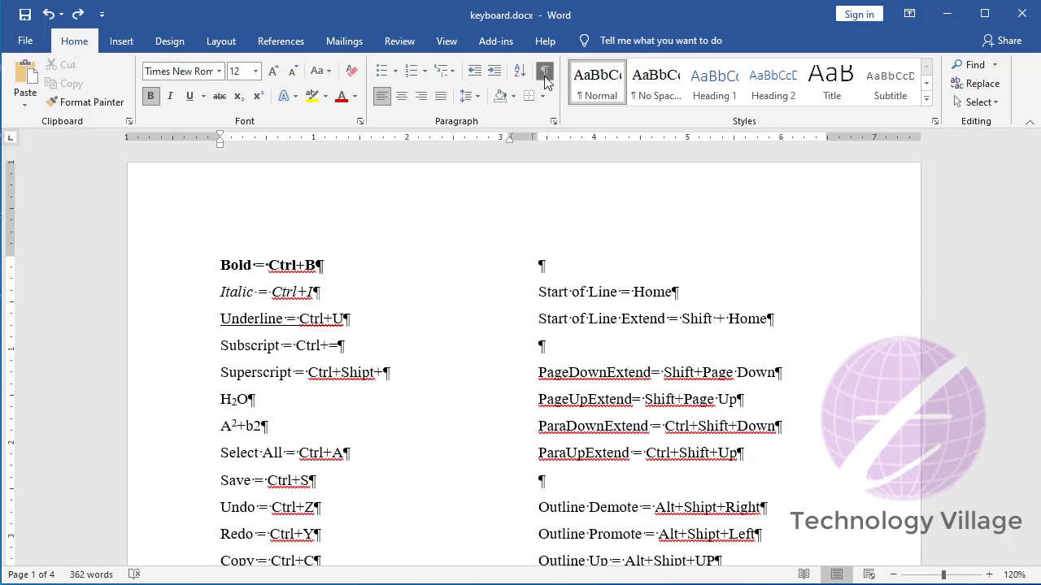
click(545, 77)
scroll(683, 387, down, 3)
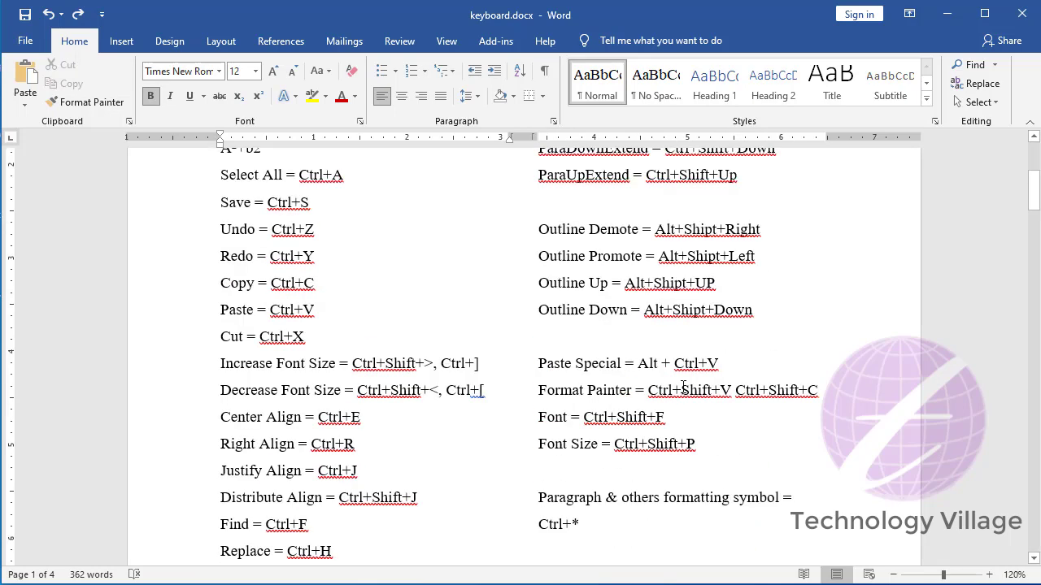
scroll(683, 387, down, 2)
scroll(683, 387, down, 2)
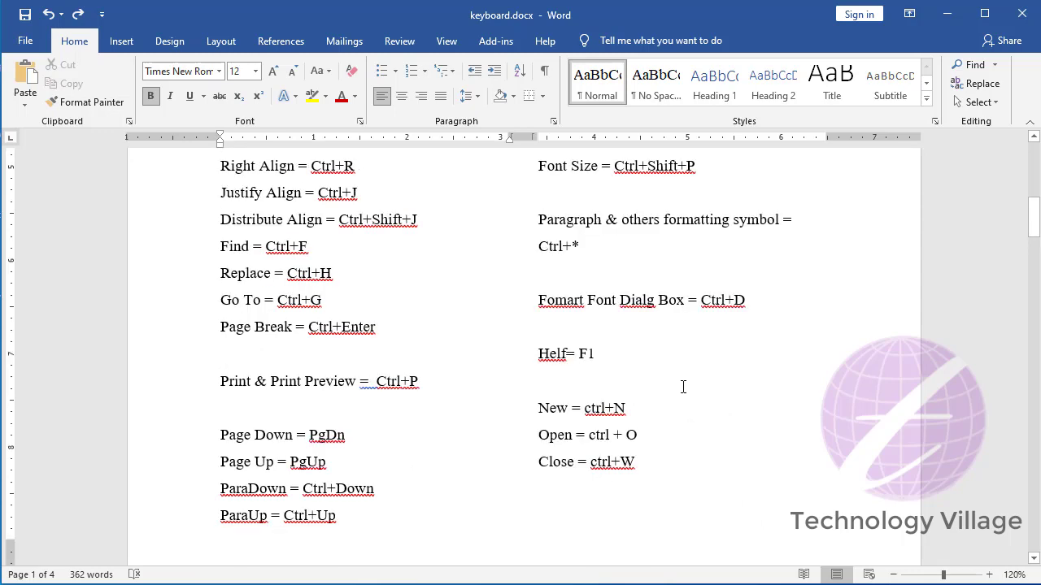
Step: Open and cancel the Font dialog with Ctrl+D, then open Word Help with F1
key(ctrl+d)
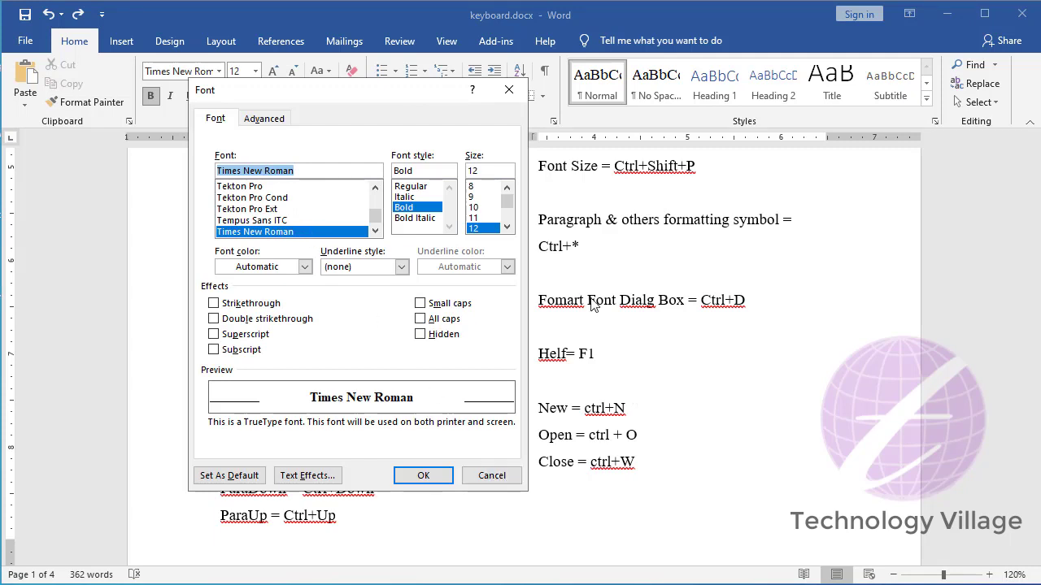
key(Escape)
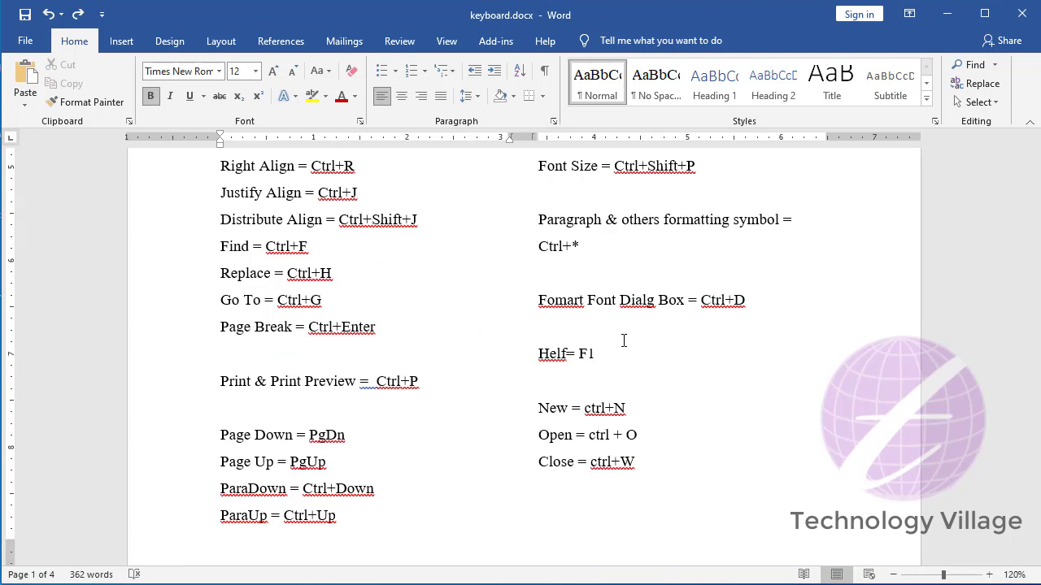
key(F1)
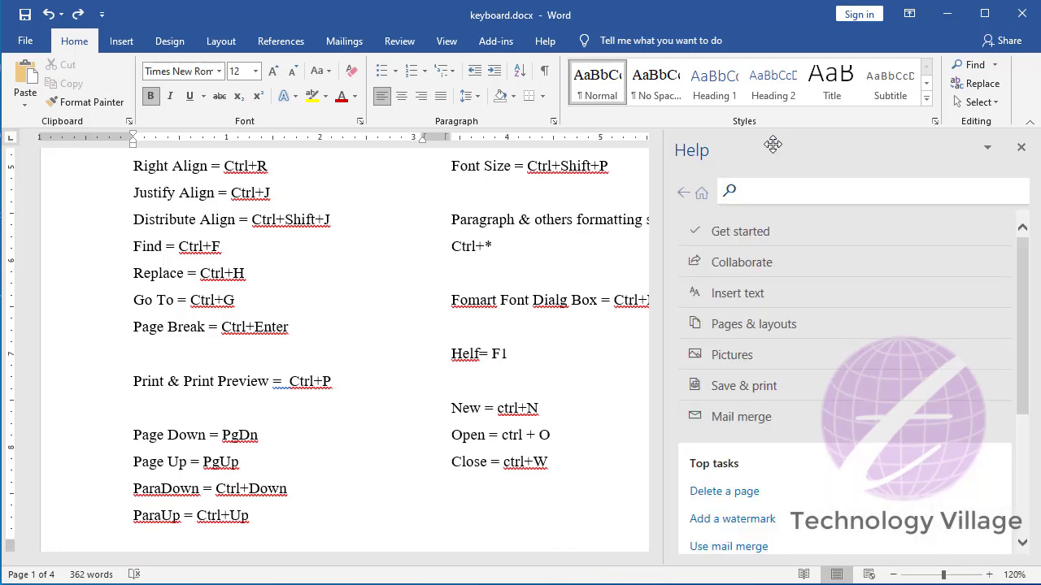
Step: Close Help, create and close a blank document (Ctrl+N, Ctrl+W), then bring up the Open screen with Ctrl+O
click(1021, 148)
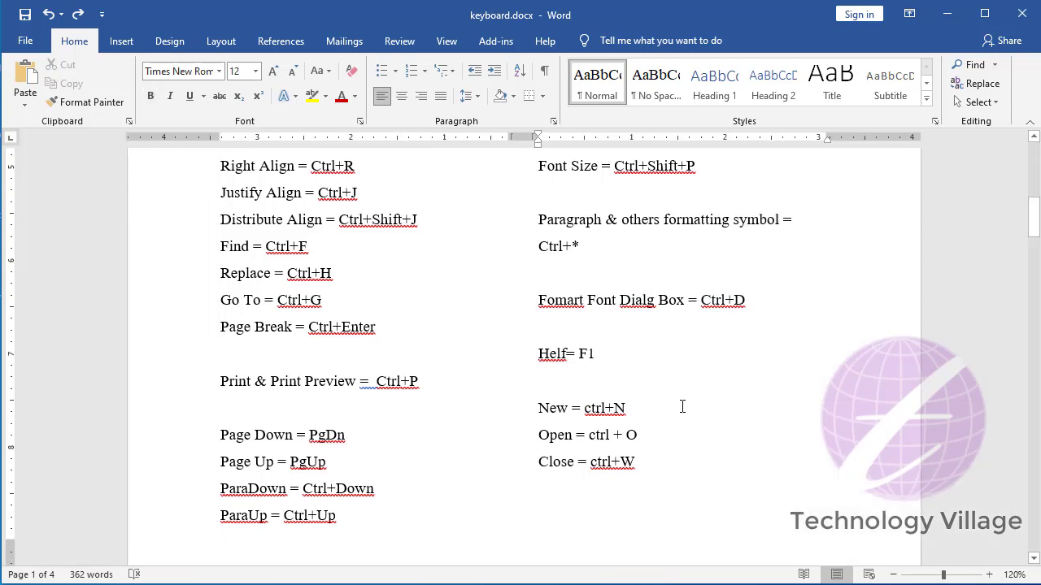
key(ctrl+n)
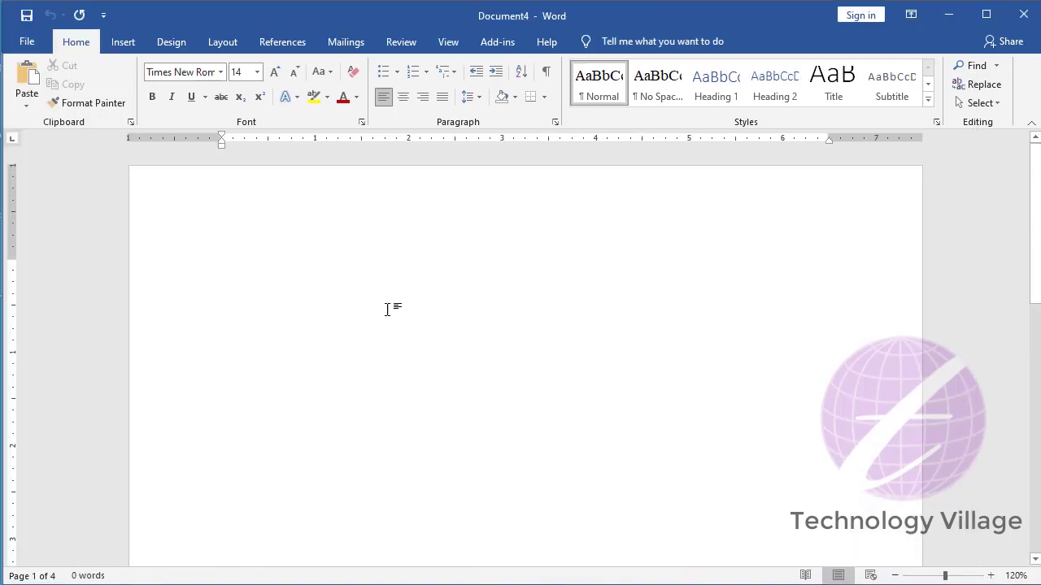
key(ctrl+w)
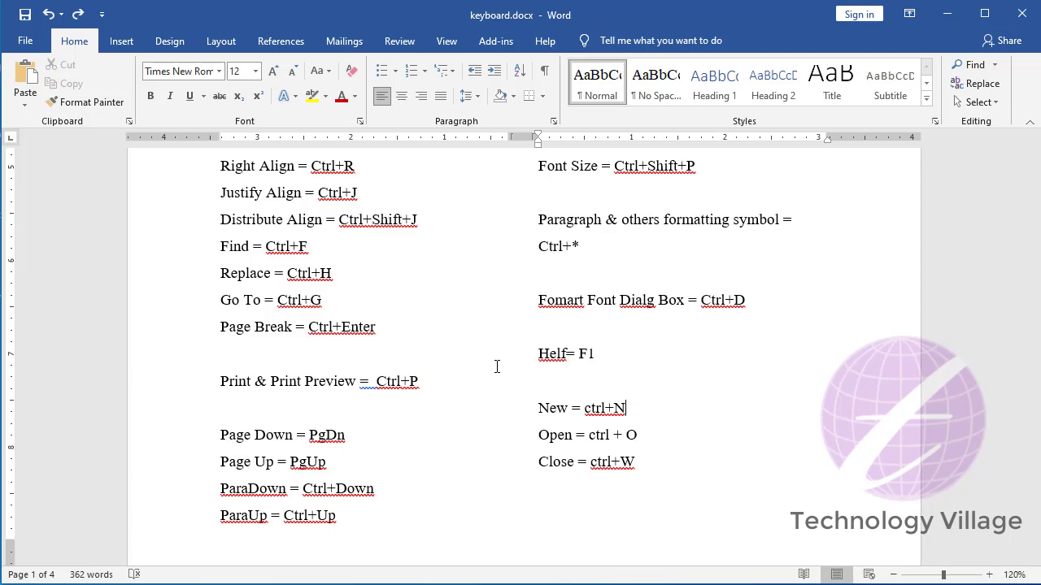
key(ctrl+o)
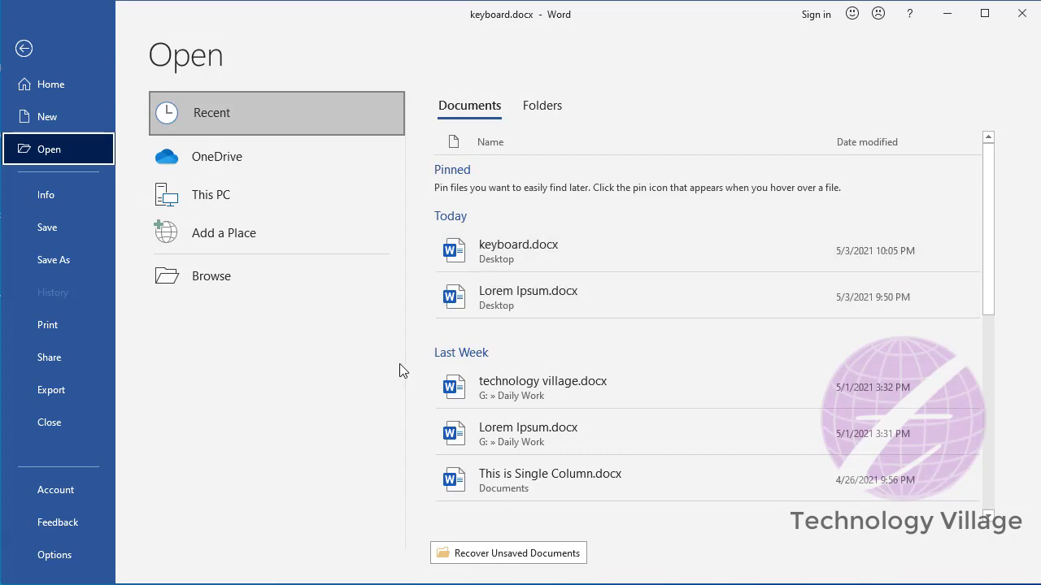
Step: Exit the Open screen to keyboard.docx and scroll down and back up to Bold = Ctrl+B
click(24, 51)
scroll(492, 309, down, 3)
scroll(584, 441, down, 3)
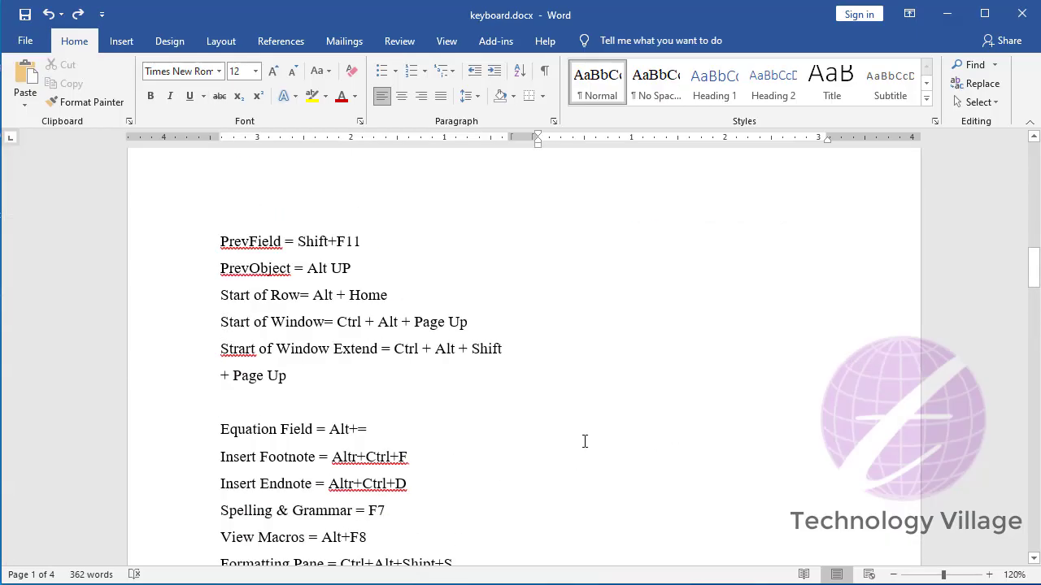
scroll(368, 293, down, 2)
scroll(387, 455, down, 2)
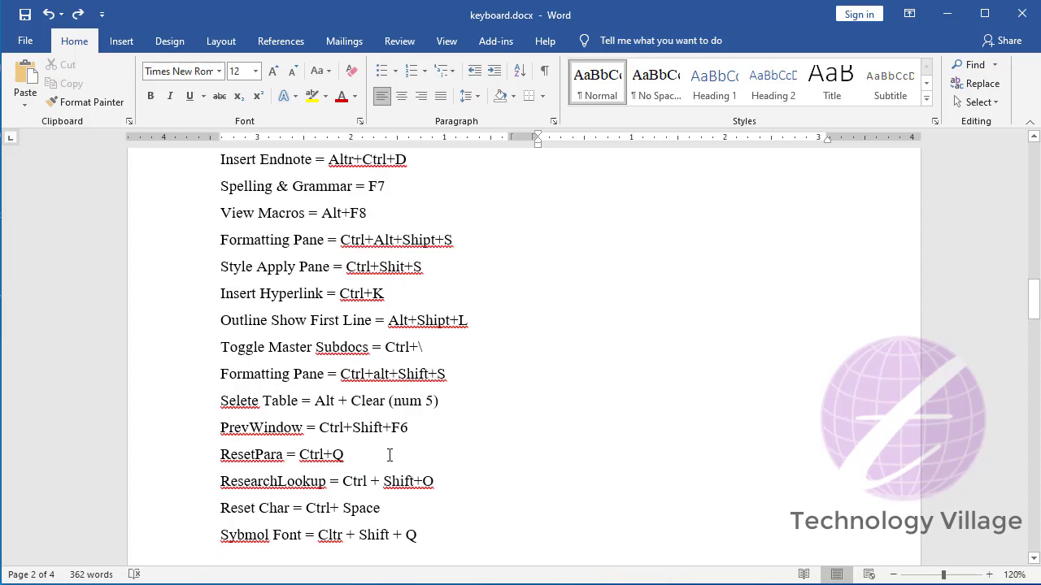
scroll(389, 454, down, 3)
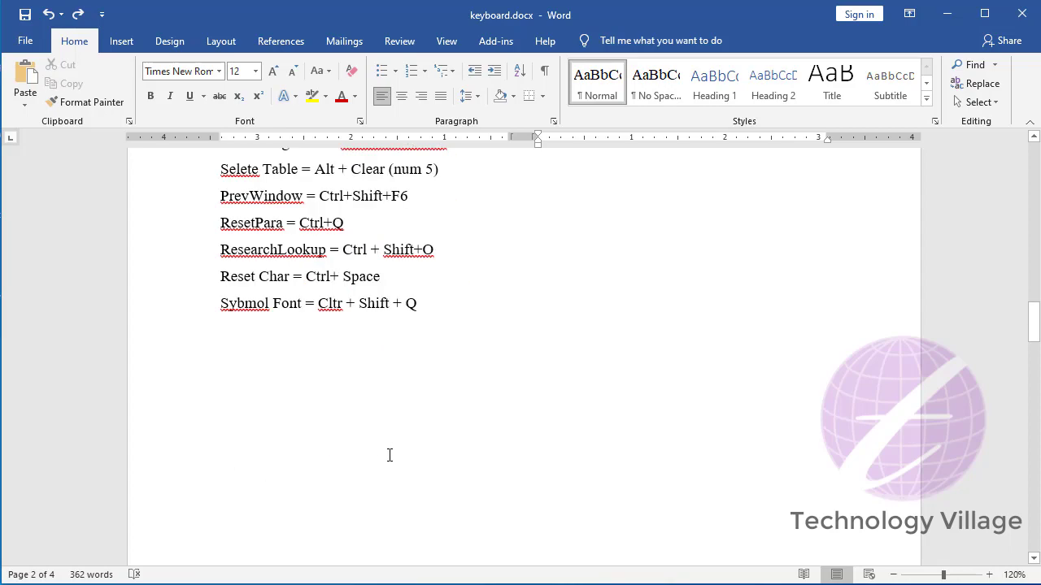
scroll(389, 455, up, 2)
scroll(390, 423, up, 3)
scroll(387, 439, up, 6)
scroll(386, 459, up, 1)
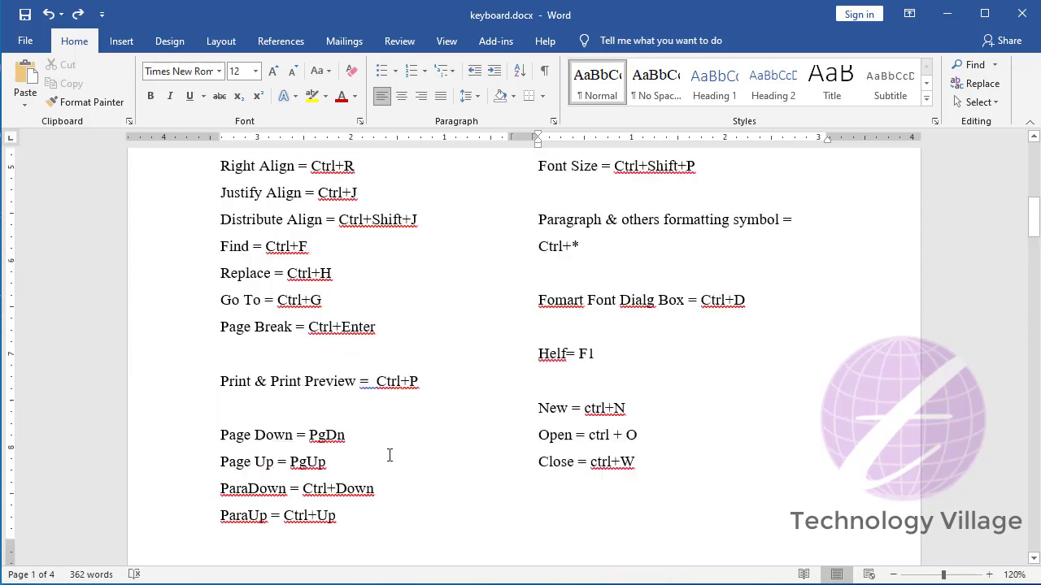
scroll(388, 453, up, 5)
scroll(389, 455, up, 2)
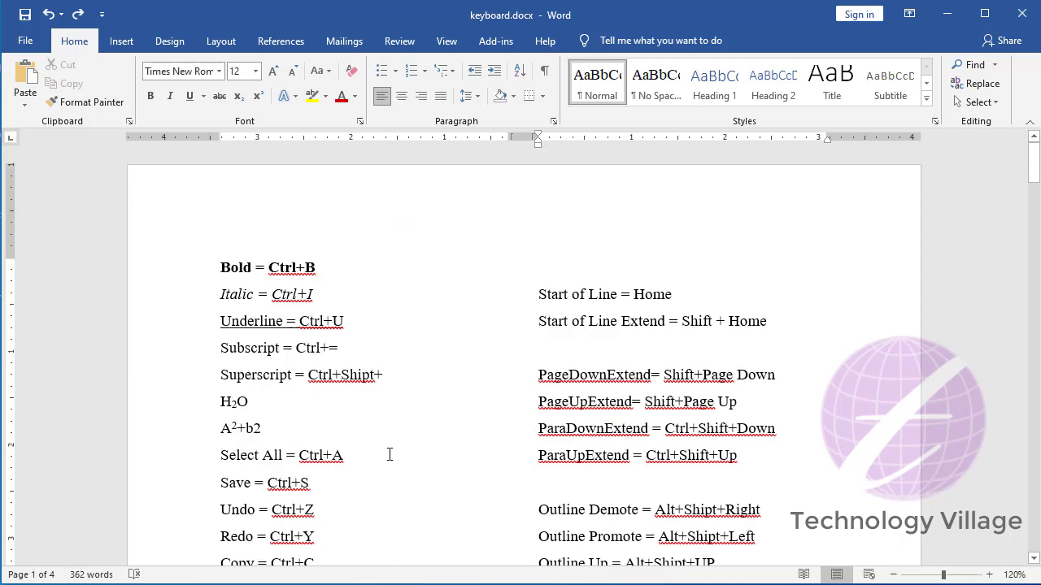